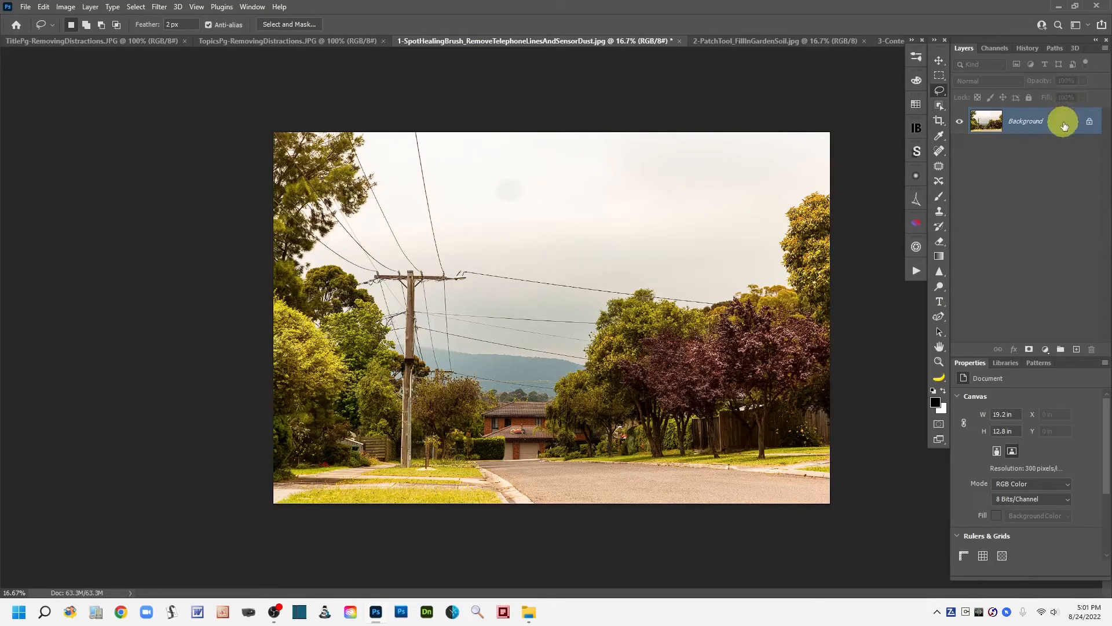
- Duplicate the Background layer and add an empty layer above the copy
{"action": "left_click_drag", "start_coordinate": [1064, 125], "coordinate": [1075, 349]}
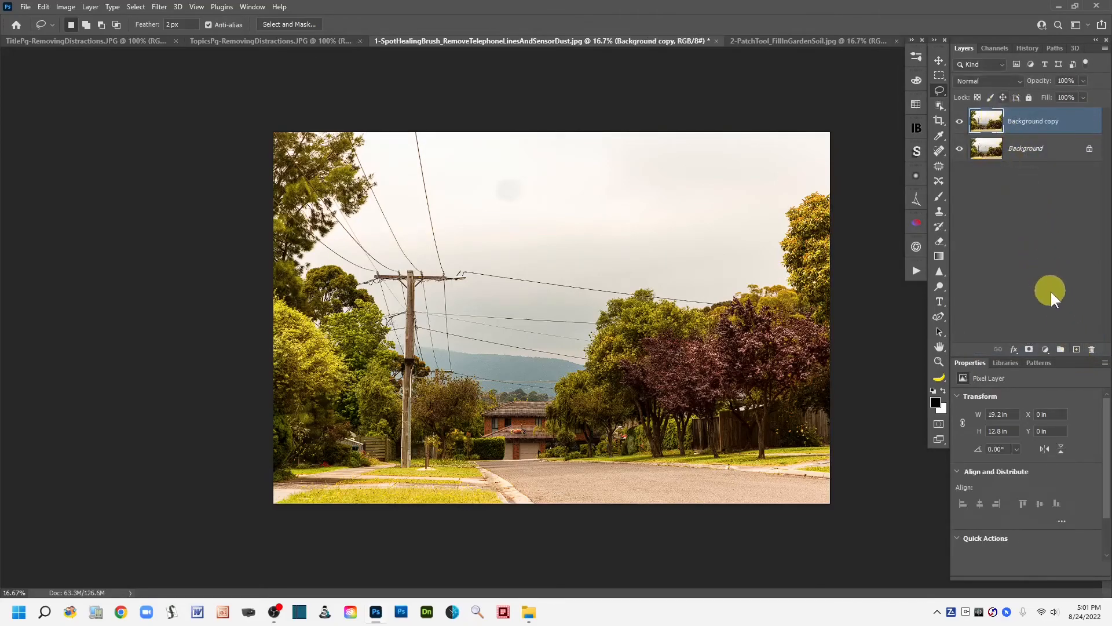
{"action": "left_click", "coordinate": [1076, 350]}
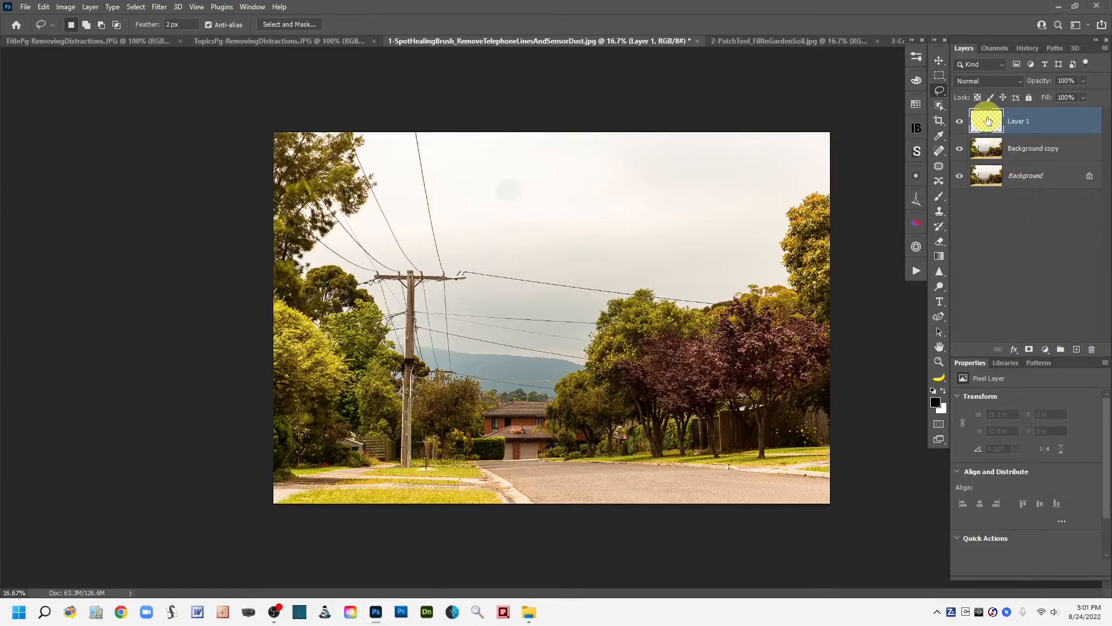
- Remove the sensor dust spot from the sky using a 400 px Content-Aware Spot Healing Brush that samples all layers
{"action": "left_click", "coordinate": [937, 150]}
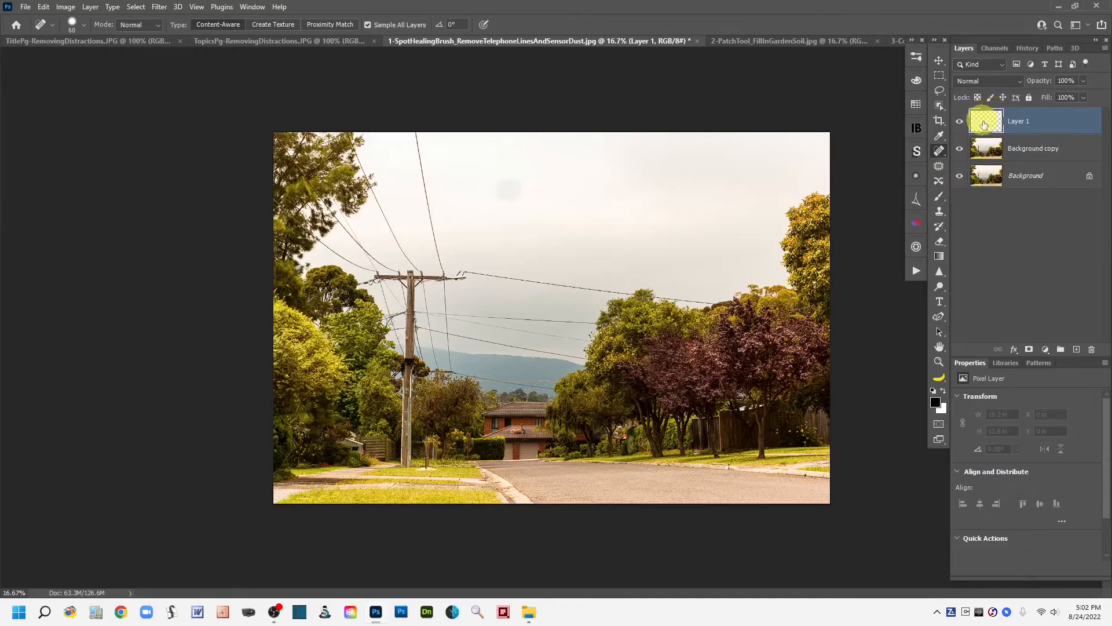
{"action": "left_click", "coordinate": [368, 25]}
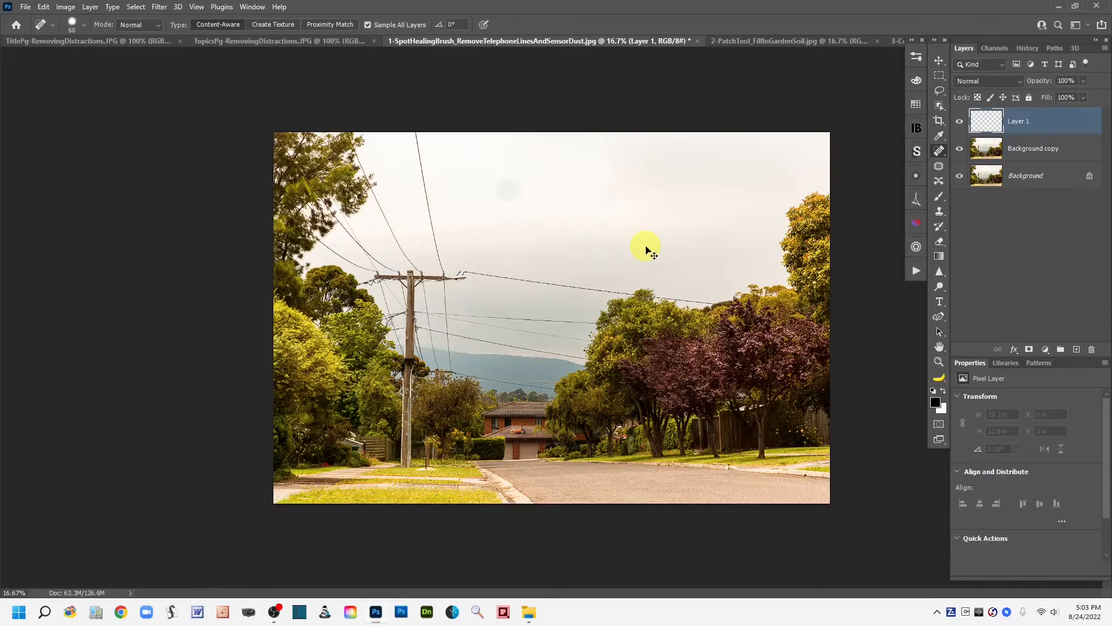
{"action": "key", "text": "ctrl+plus"}
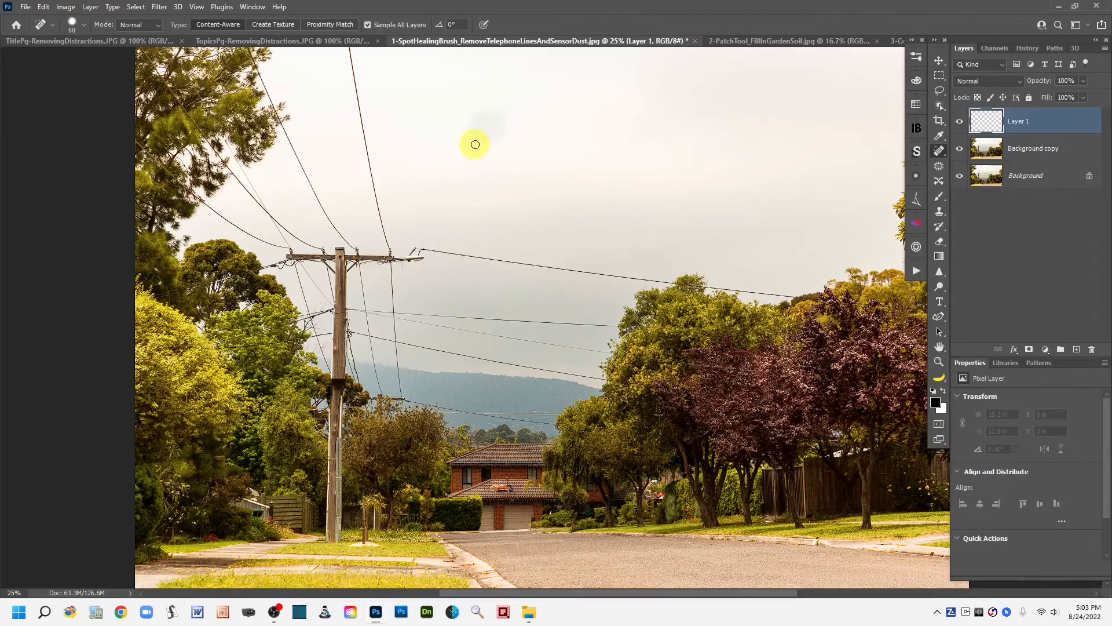
{"action": "key", "text": "bracketright"}
{"action": "key", "text": "bracketright"}
{"action": "key", "text": "bracketright"}
{"action": "key", "text": "bracketright"}
{"action": "key", "text": "bracketright"}
{"action": "key", "text": "bracketright"}
{"action": "key", "text": "bracketright"}
{"action": "key", "text": "bracketright"}
{"action": "key", "text": "bracketright"}
{"action": "key", "text": "bracketright"}
{"action": "key", "text": "bracketright"}
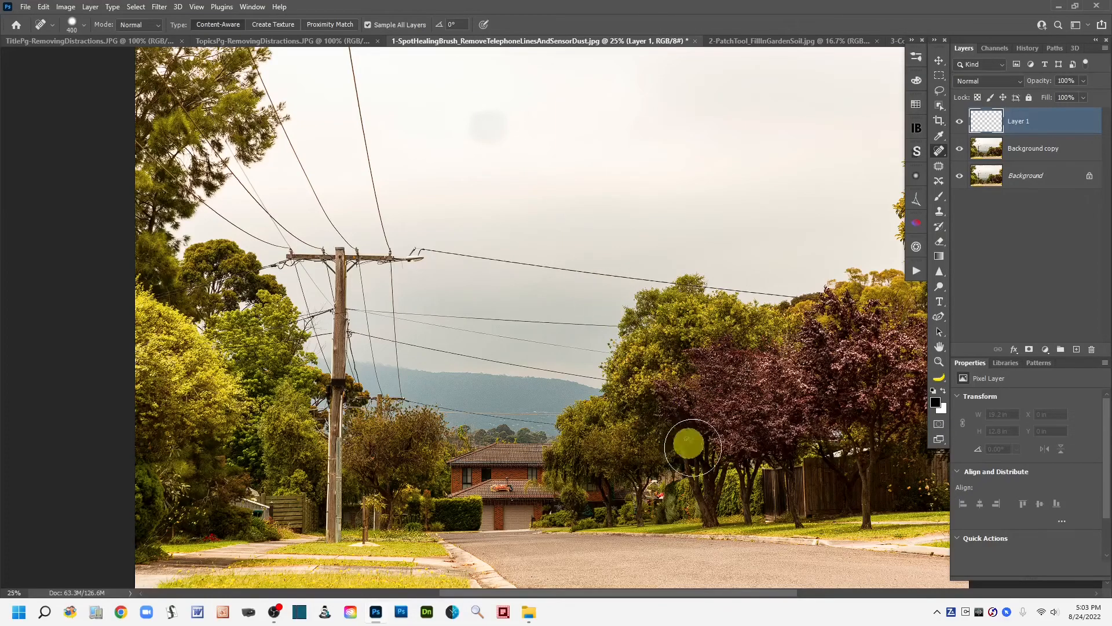
{"action": "left_click", "coordinate": [1007, 612]}
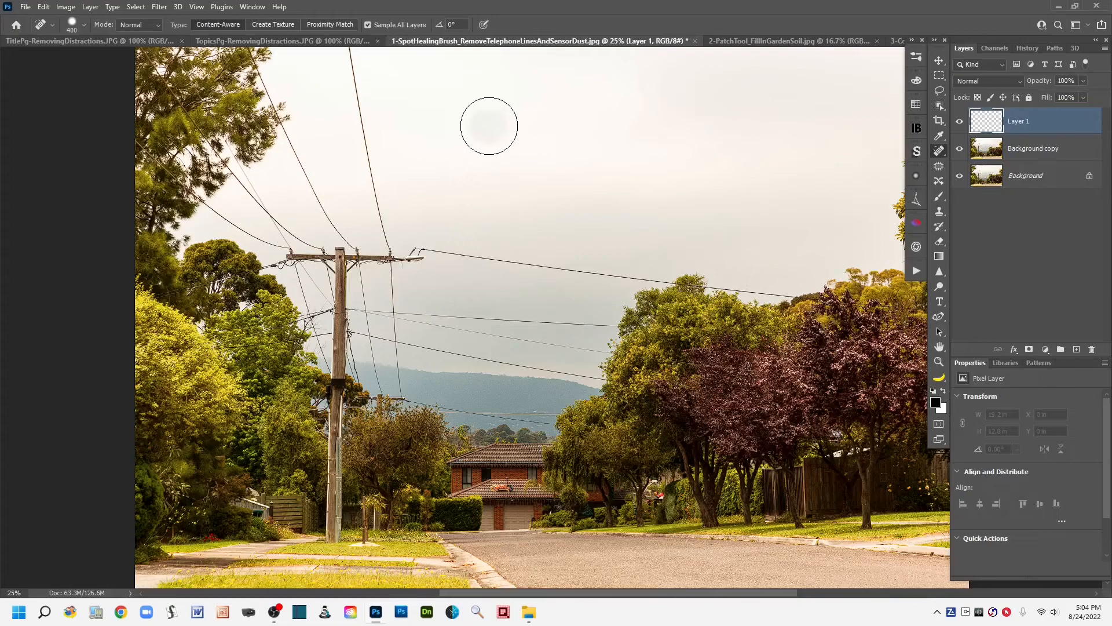
{"action": "left_click", "coordinate": [489, 126]}
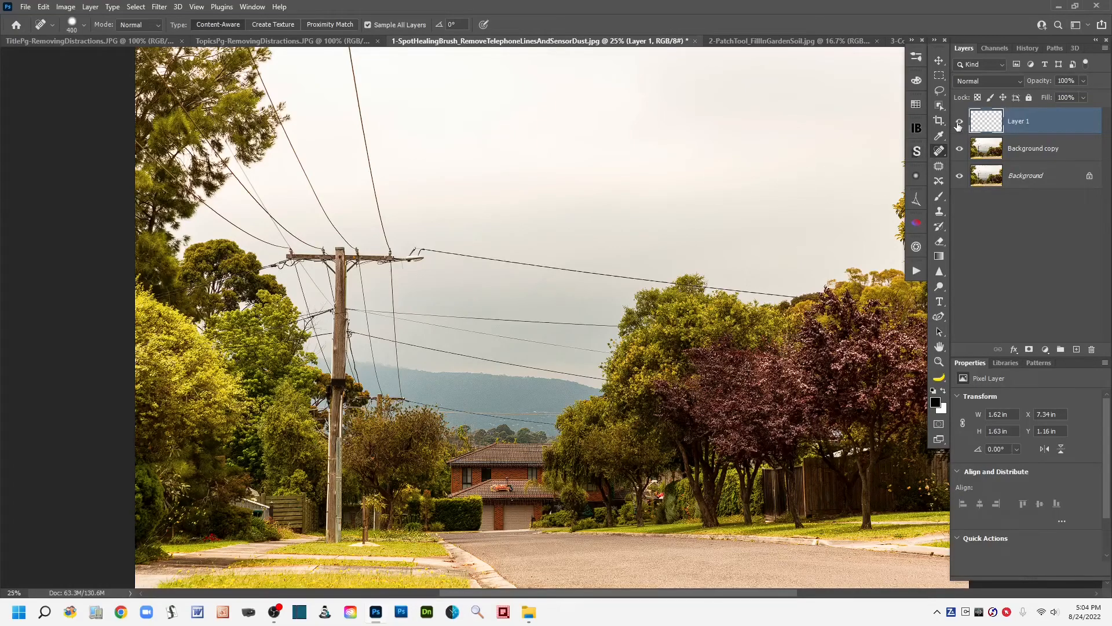
- Toggle the visibility of the healing layer to compare the sky before and after the dust removal
{"action": "left_click", "coordinate": [960, 123]}
{"action": "left_click", "coordinate": [960, 123]}
{"action": "left_click", "coordinate": [960, 123]}
{"action": "left_click", "coordinate": [960, 123]}
{"action": "left_click", "coordinate": [959, 124]}
{"action": "left_click", "coordinate": [960, 124]}
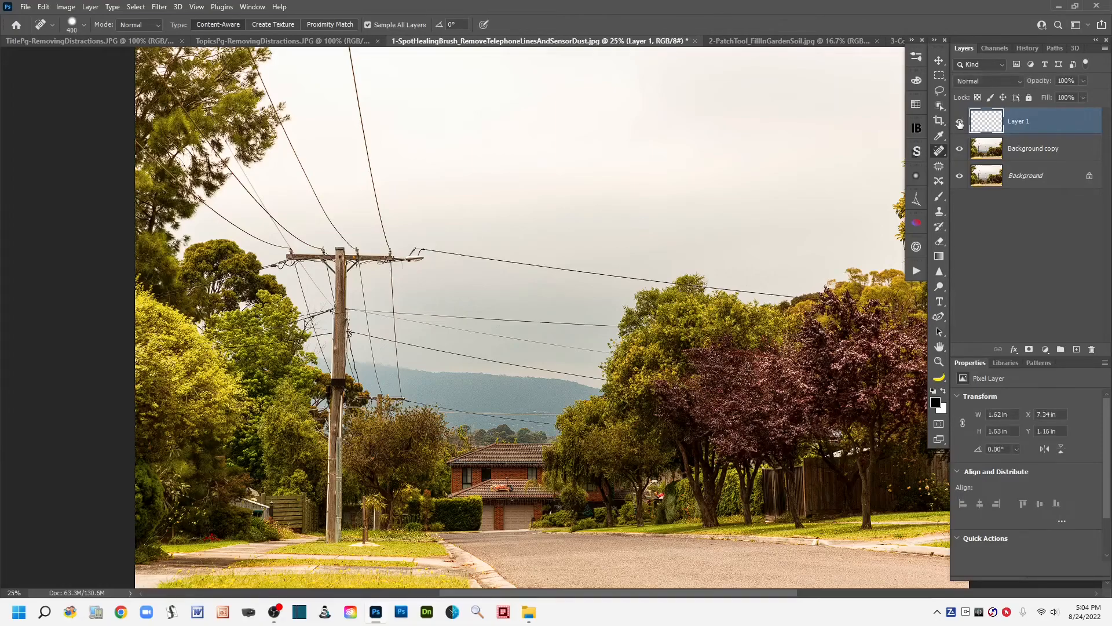
- Rename the healing layer as Sensor Dust
{"action": "double_click", "coordinate": [1017, 123]}
{"action": "type", "text": "Sensor Dust"}
{"action": "left_click", "coordinate": [1078, 128]}
- Add another empty layer on top, name it Phone Lines, and make it the active layer
{"action": "left_click", "coordinate": [1075, 349]}
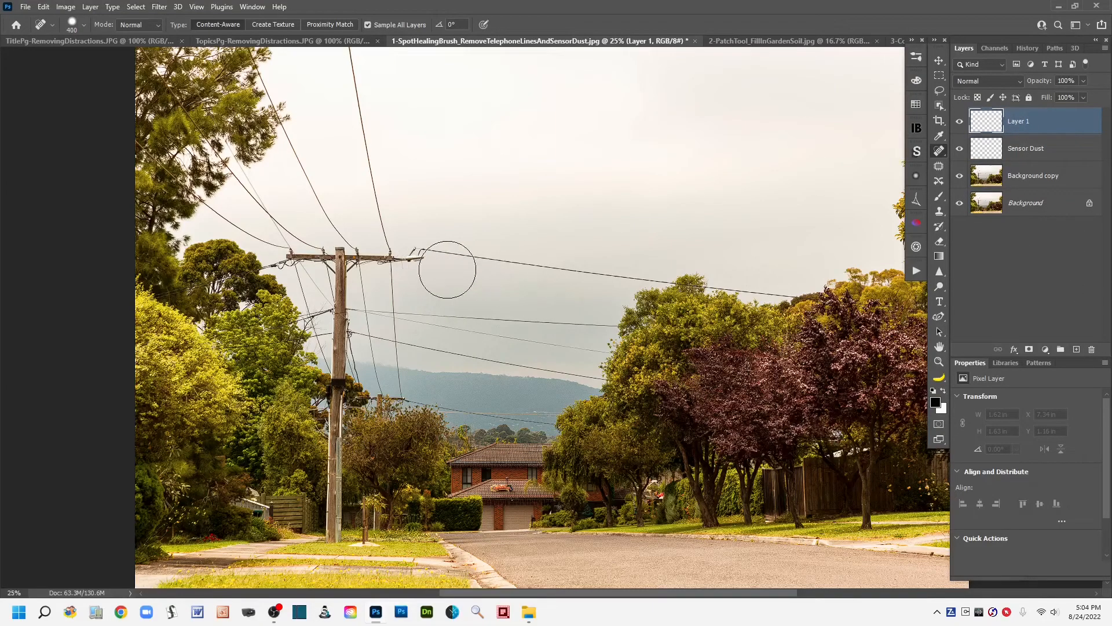
{"action": "double_click", "coordinate": [1019, 122]}
{"action": "left_click", "coordinate": [1050, 279]}
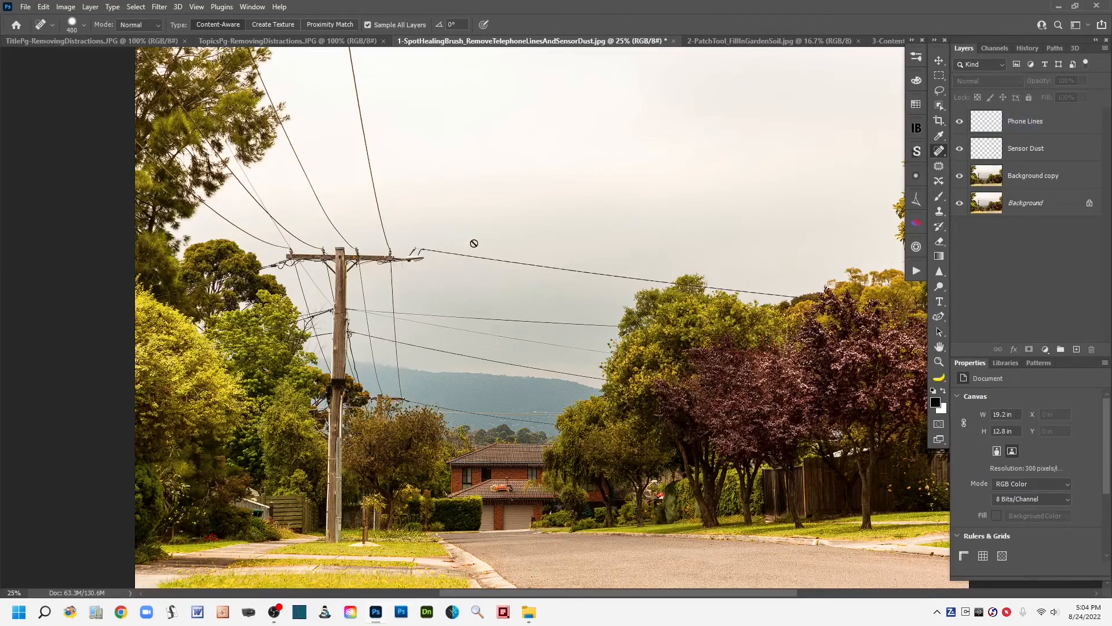
{"action": "key", "text": "ctrl+minus"}
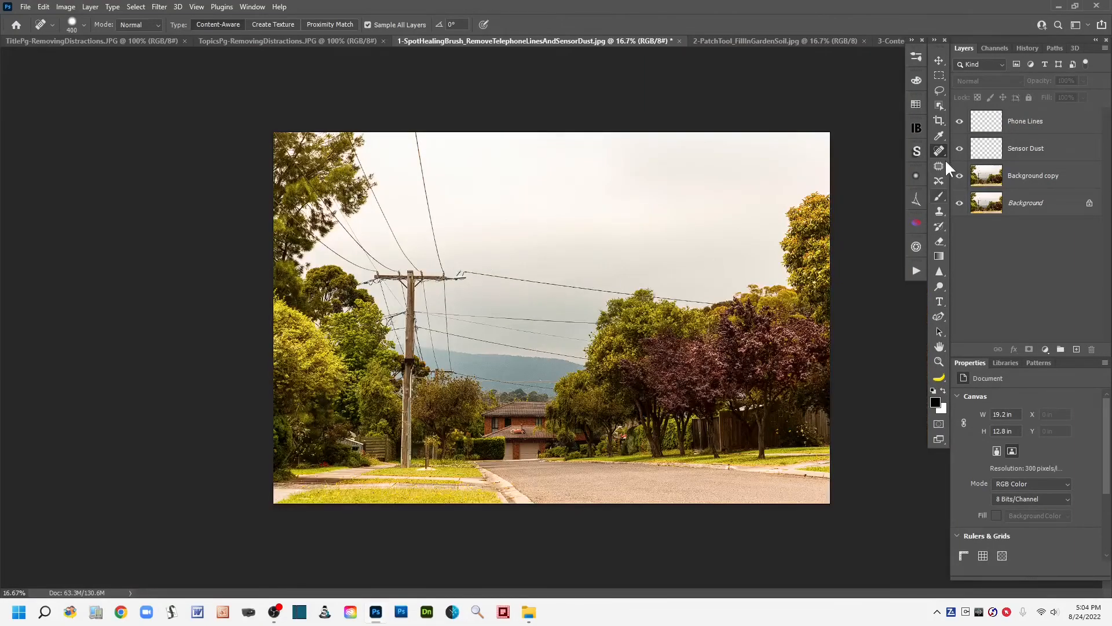
{"action": "left_click", "coordinate": [990, 121]}
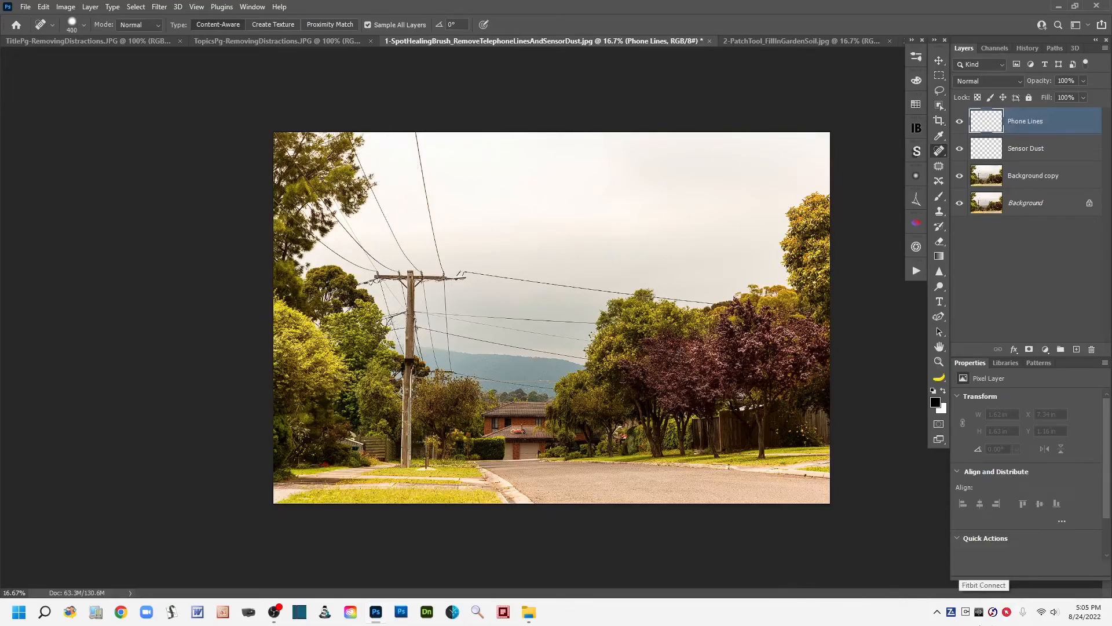
- Paint out the topmost wire from the street lamp to the trees with an 80 px Spot Healing Brush
{"action": "left_click", "coordinate": [1008, 613]}
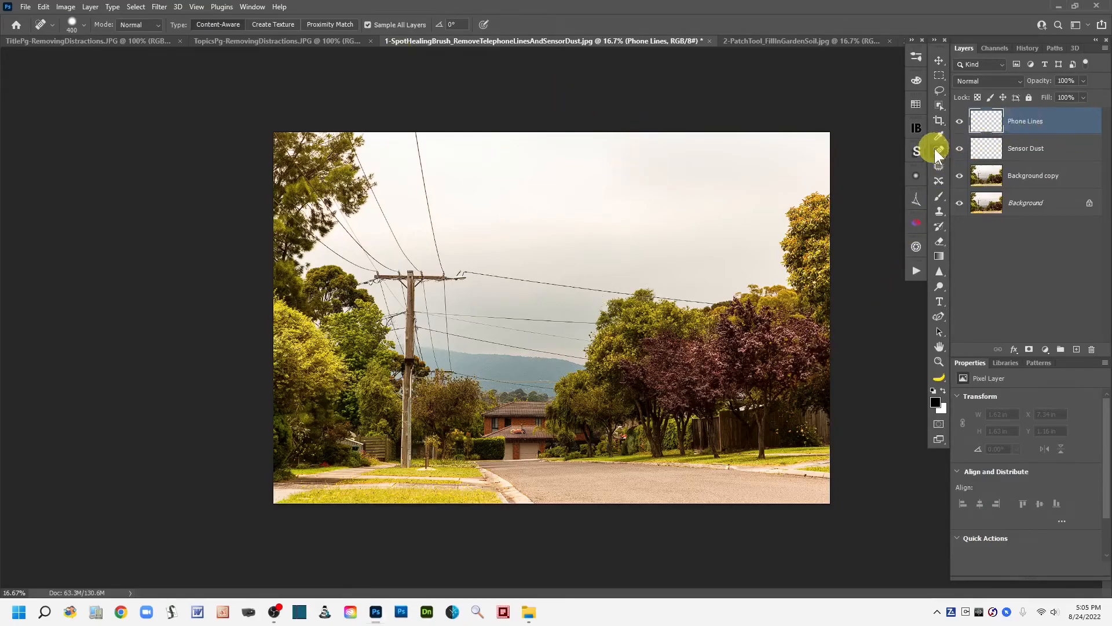
{"action": "key", "text": "ctrl+plus"}
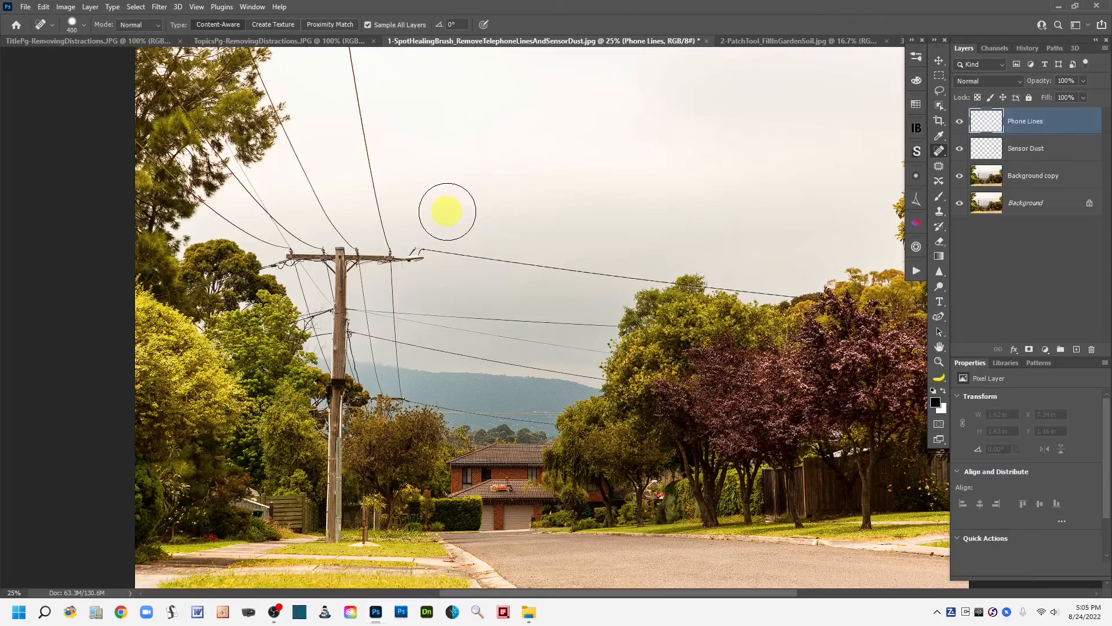
{"action": "key", "text": "bracketleft"}
{"action": "key", "text": "bracketleft"}
{"action": "key", "text": "bracketleft"}
{"action": "key", "text": "bracketleft"}
{"action": "key", "text": "bracketleft"}
{"action": "key", "text": "bracketleft"}
{"action": "key", "text": "bracketleft"}
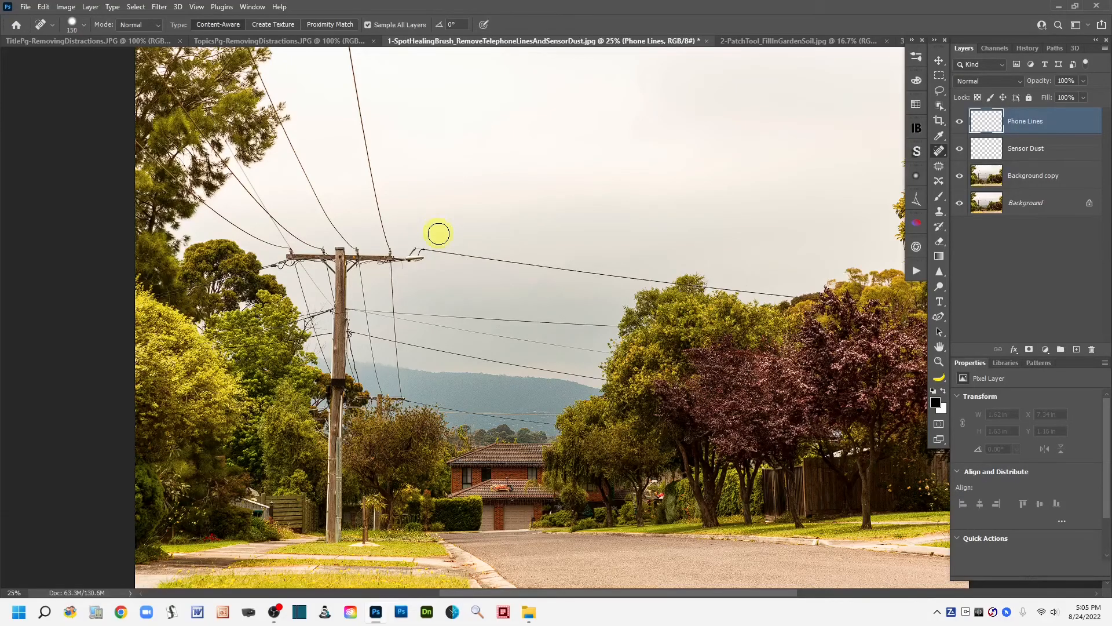
{"action": "key", "text": "bracketleft"}
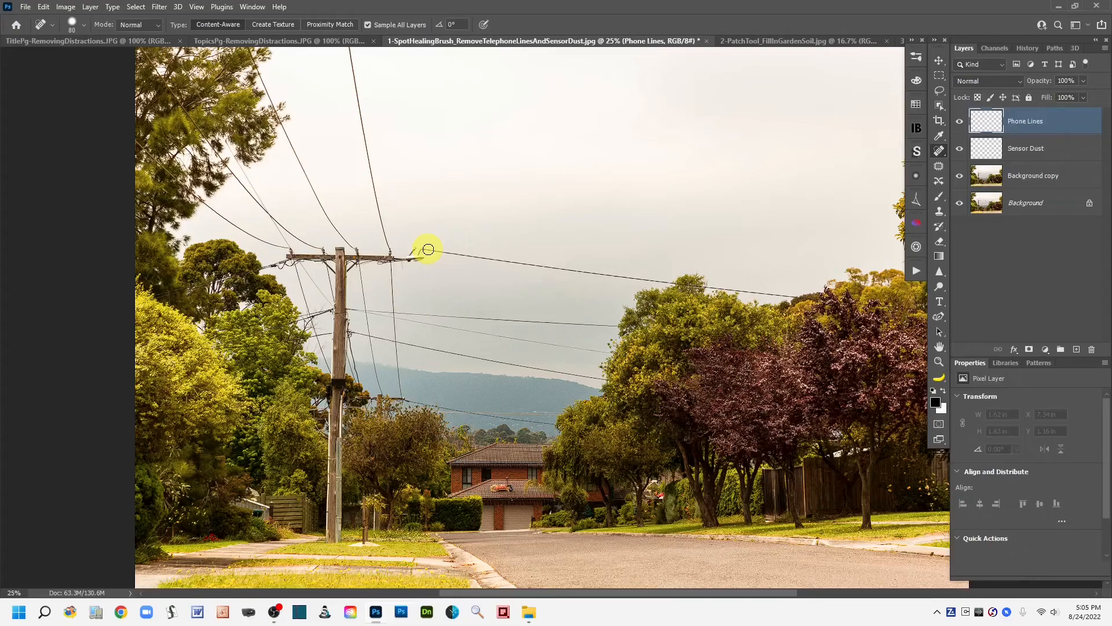
{"action": "left_click_drag", "start_coordinate": [428, 249], "coordinate": [637, 277]}
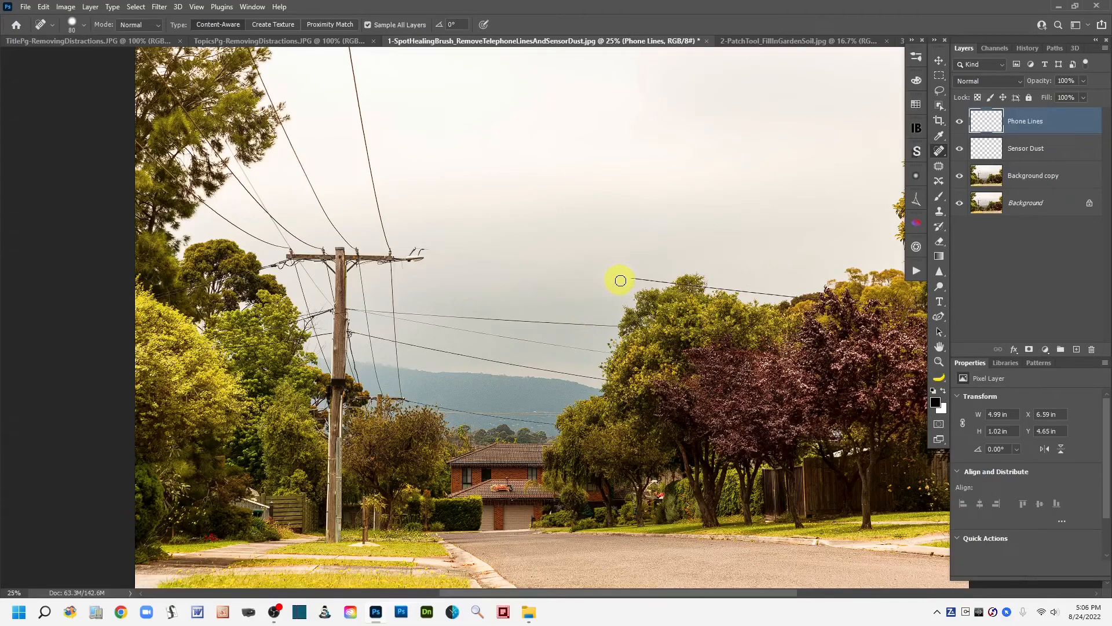
{"action": "left_click_drag", "start_coordinate": [620, 277], "coordinate": [683, 283]}
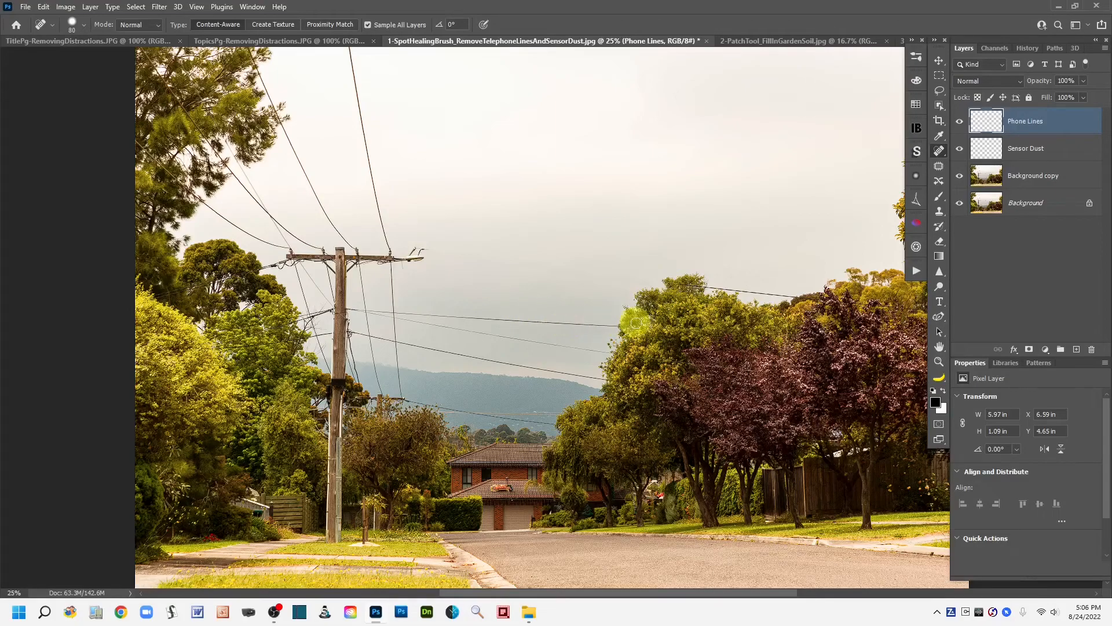
- Remove the small wire remnants above and below the street lamp with a 40 px Spot Healing Brush
{"action": "scroll", "coordinate": [607, 311], "scroll_direction": "up", "scroll_amount": 2}
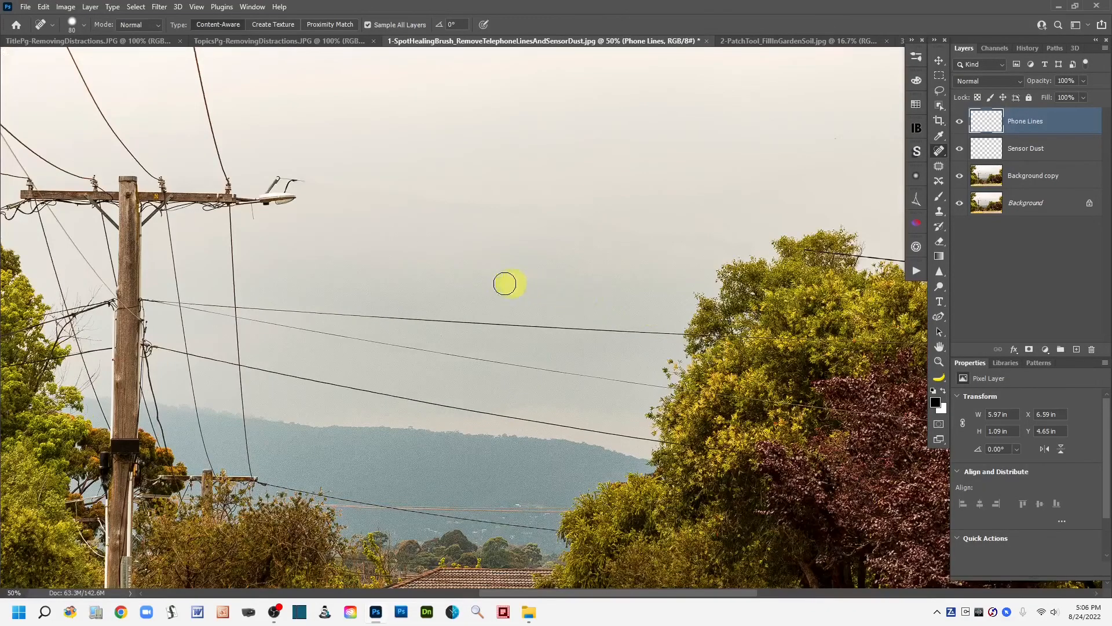
{"action": "left_click_drag", "start_coordinate": [375, 243], "coordinate": [527, 293]}
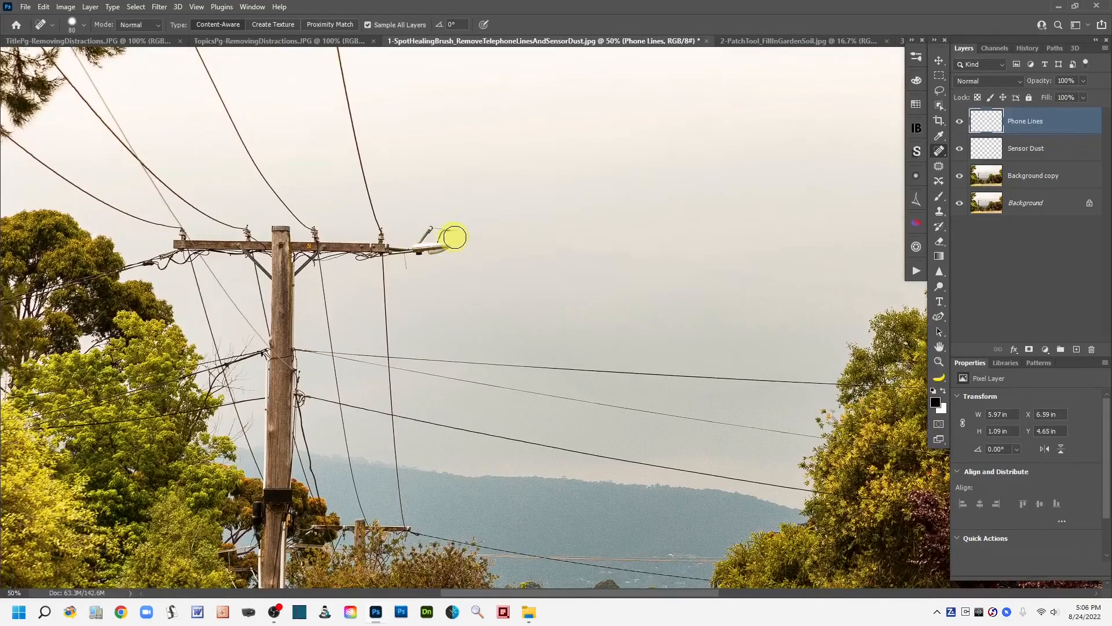
{"action": "key", "text": "bracketleft"}
{"action": "key", "text": "bracketleft"}
{"action": "key", "text": "bracketleft"}
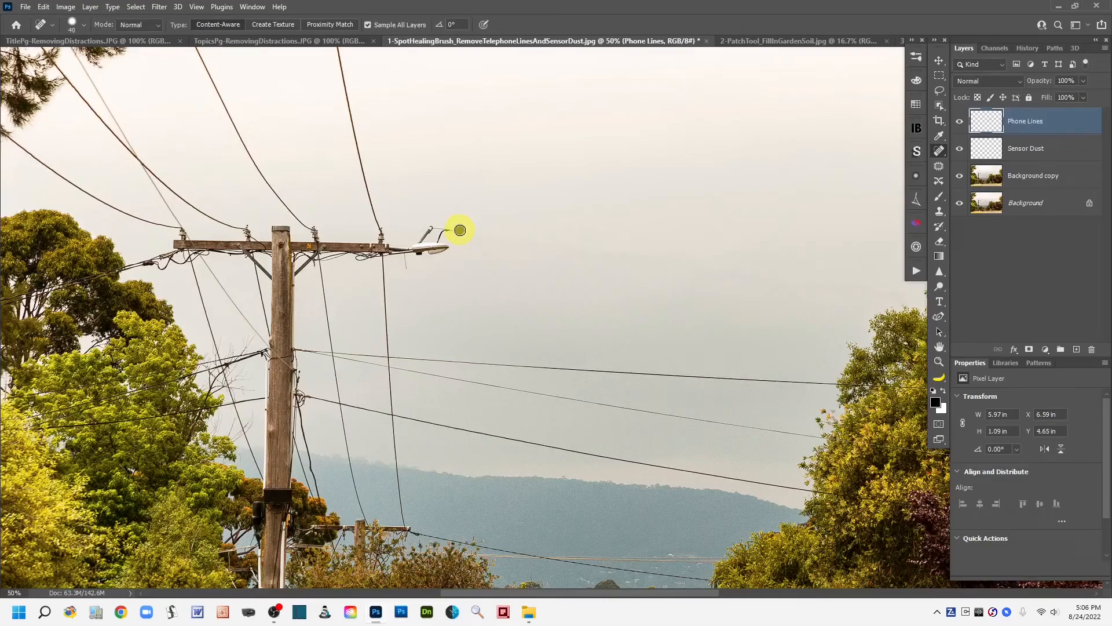
{"action": "left_click_drag", "start_coordinate": [456, 229], "coordinate": [431, 240]}
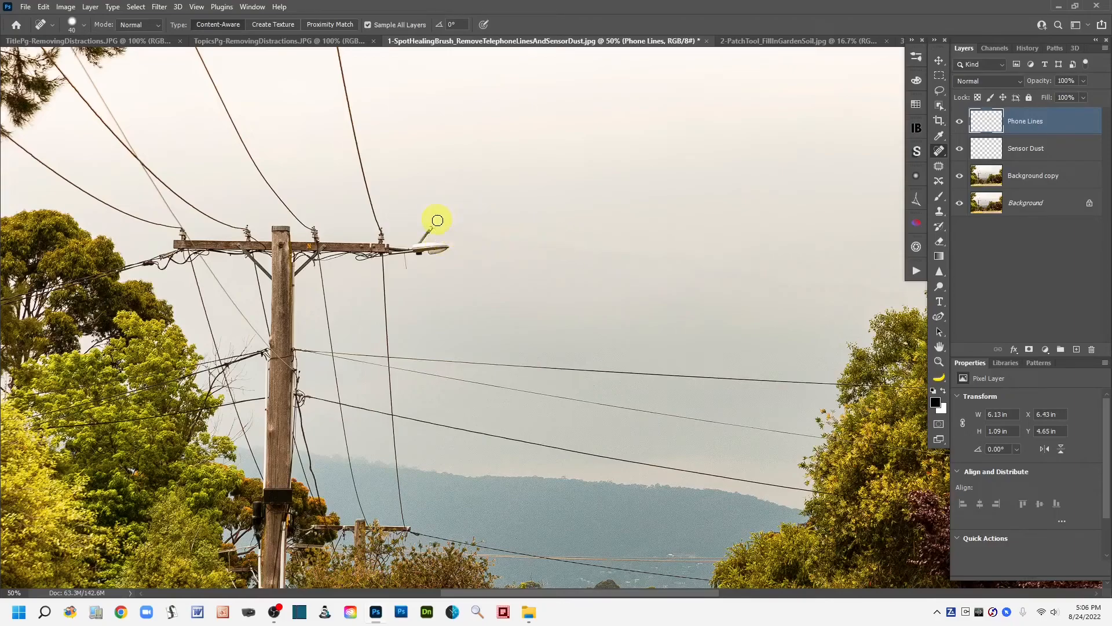
{"action": "left_click_drag", "start_coordinate": [434, 221], "coordinate": [420, 238]}
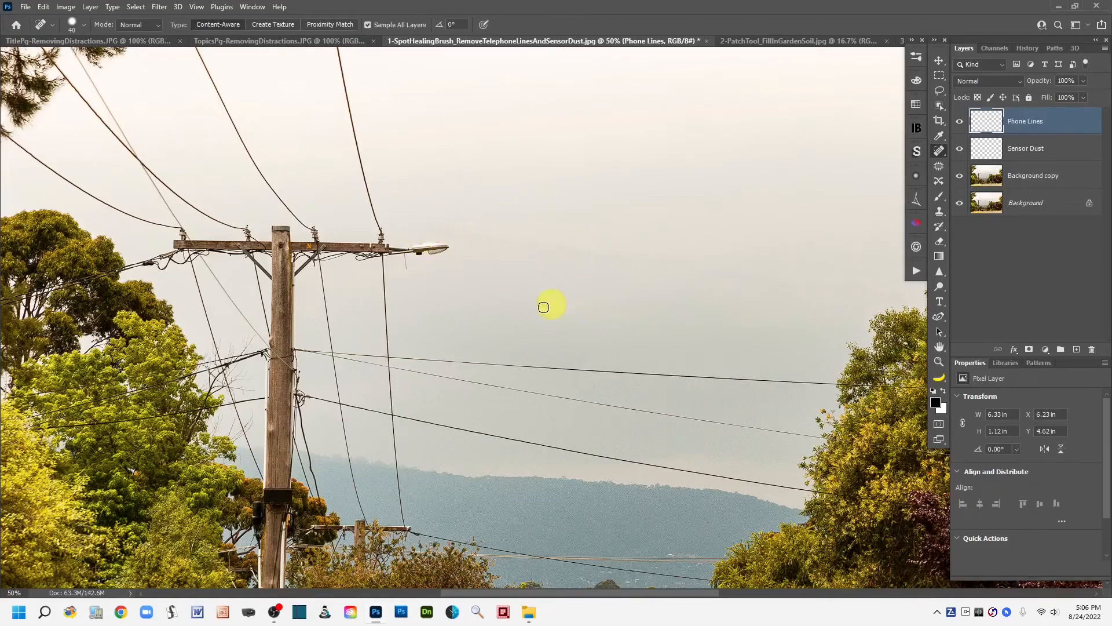
{"action": "left_click_drag", "start_coordinate": [407, 273], "coordinate": [402, 256]}
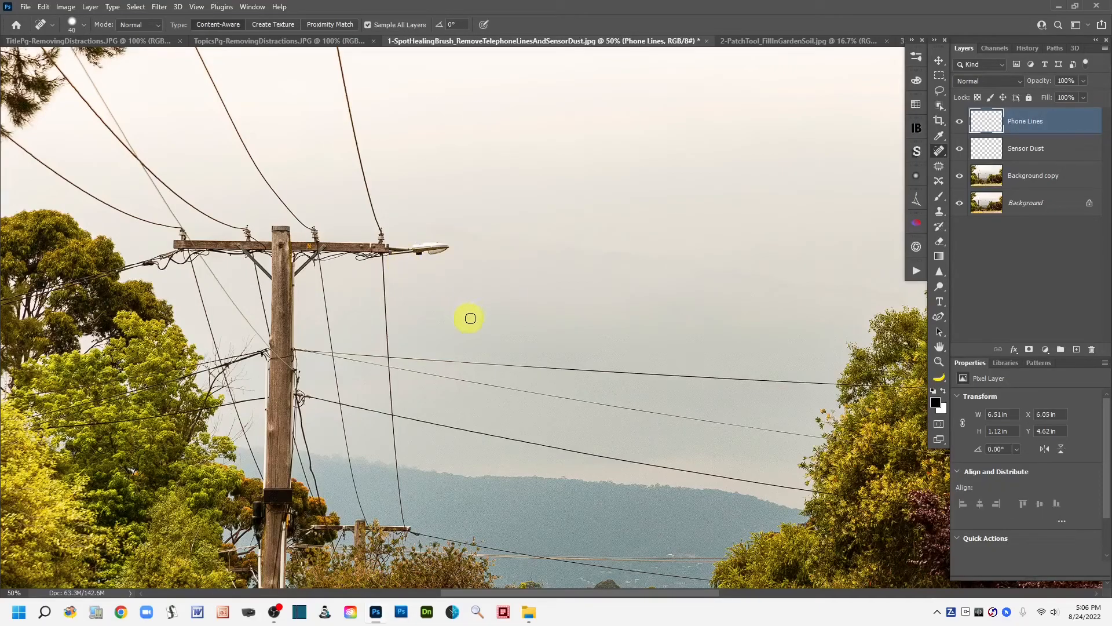
- Touch up the sky with the Spot Healing Brush along the path of the removed topmost wire
{"action": "mouse_move", "coordinate": [675, 310]}
{"action": "left_mouse_down"}
{"action": "mouse_move", "coordinate": [529, 298]}
{"action": "mouse_move", "coordinate": [494, 308]}
{"action": "mouse_move", "coordinate": [336, 283]}
{"action": "mouse_move", "coordinate": [579, 288]}
{"action": "left_mouse_up"}
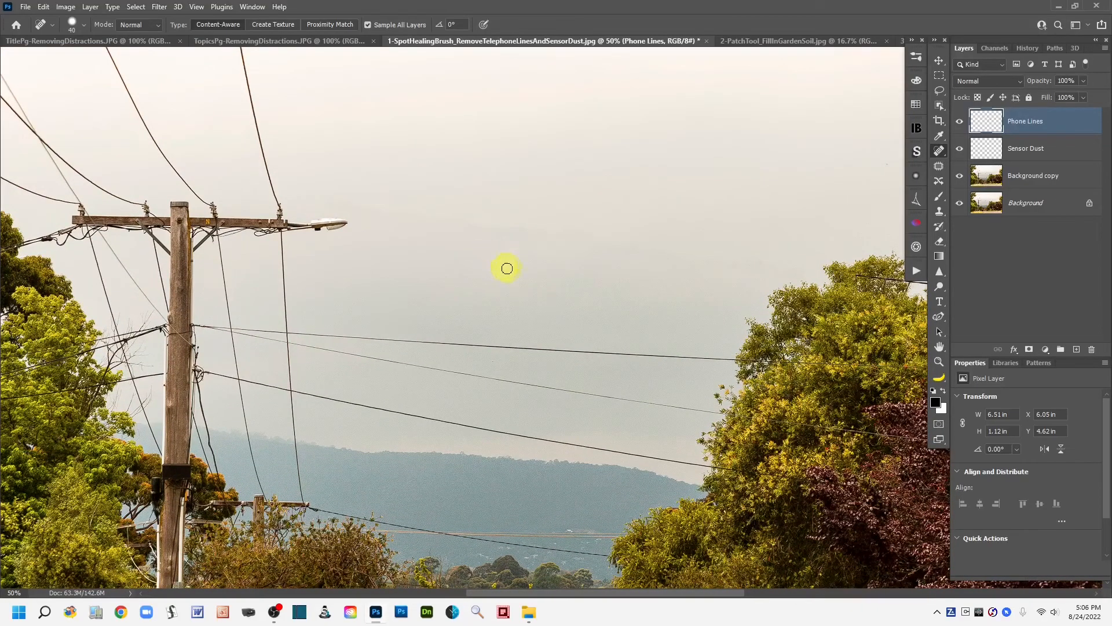
{"action": "left_click_drag", "start_coordinate": [602, 244], "coordinate": [733, 262]}
{"action": "left_click_drag", "start_coordinate": [586, 240], "coordinate": [637, 254]}
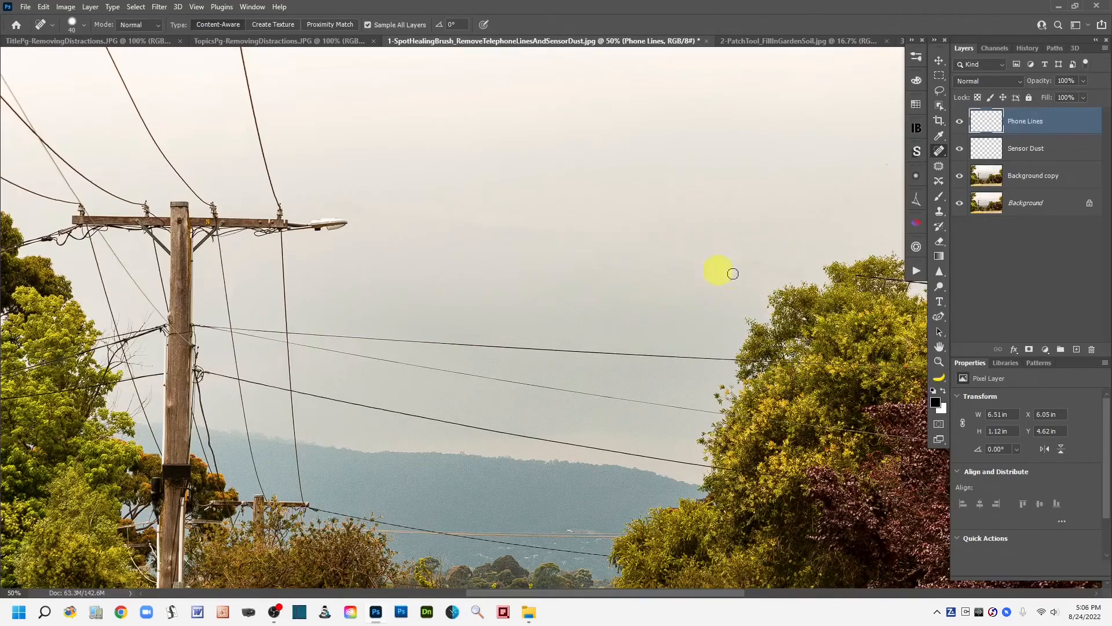
{"action": "left_click_drag", "start_coordinate": [745, 261], "coordinate": [799, 267]}
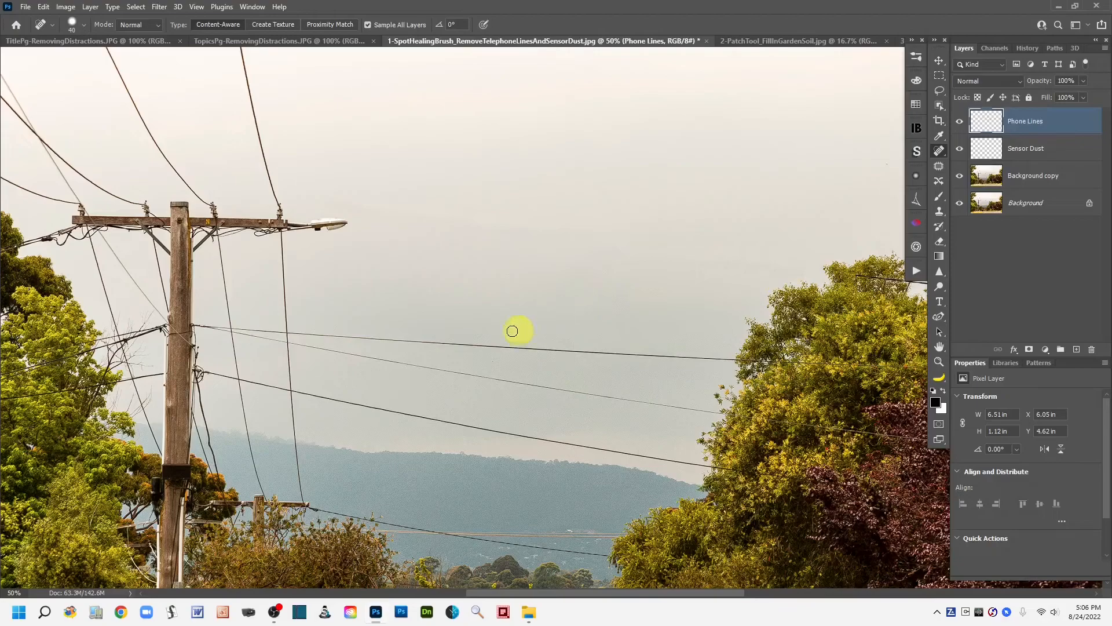
- Heal away the two upper wires running from the pole to the trees, including the leftover fragment in the sky
{"action": "mouse_move", "coordinate": [447, 306]}
{"action": "left_mouse_down"}
{"action": "mouse_move", "coordinate": [550, 285]}
{"action": "mouse_move", "coordinate": [516, 228]}
{"action": "mouse_move", "coordinate": [519, 208]}
{"action": "left_mouse_up"}
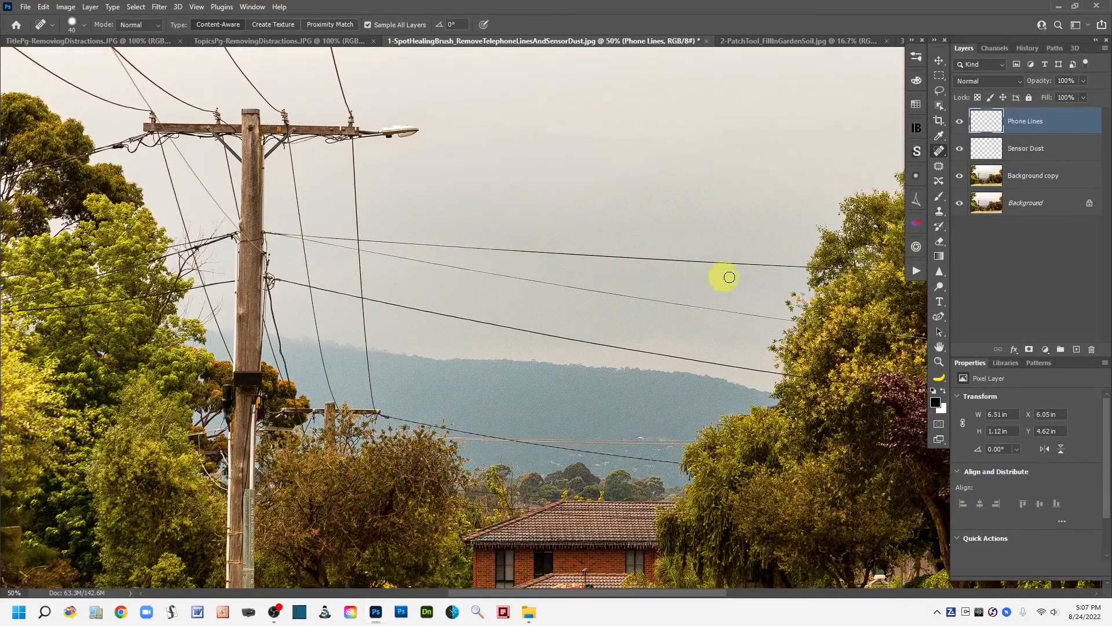
{"action": "mouse_move", "coordinate": [718, 262]}
{"action": "left_mouse_down"}
{"action": "mouse_move", "coordinate": [285, 250]}
{"action": "mouse_move", "coordinate": [266, 231]}
{"action": "mouse_move", "coordinate": [279, 240]}
{"action": "left_mouse_up"}
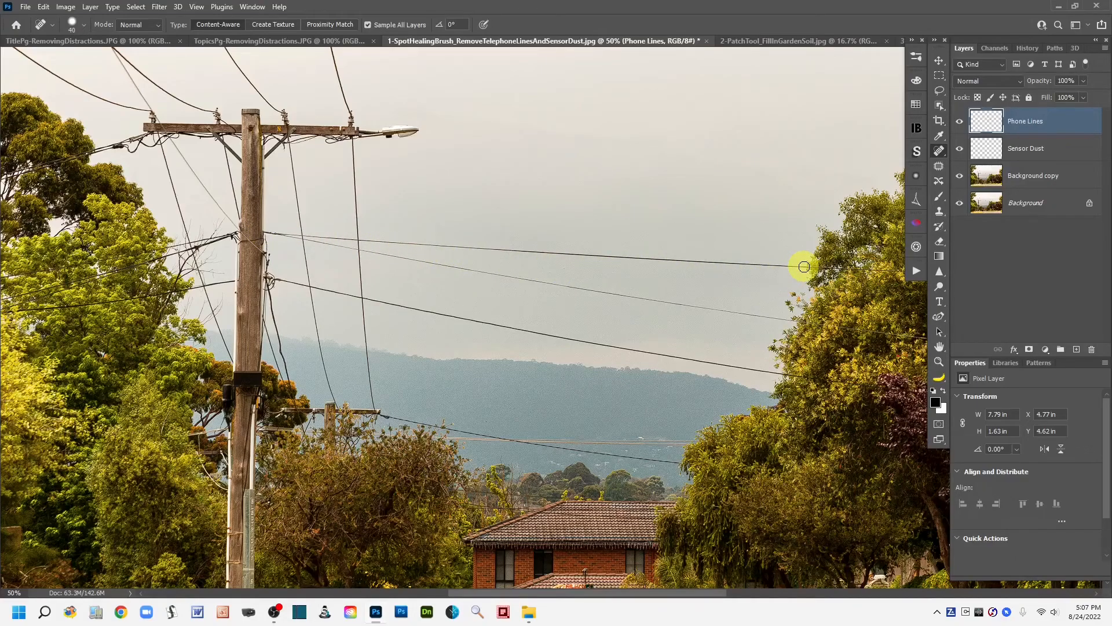
{"action": "left_click", "coordinate": [804, 266], "text": "shift"}
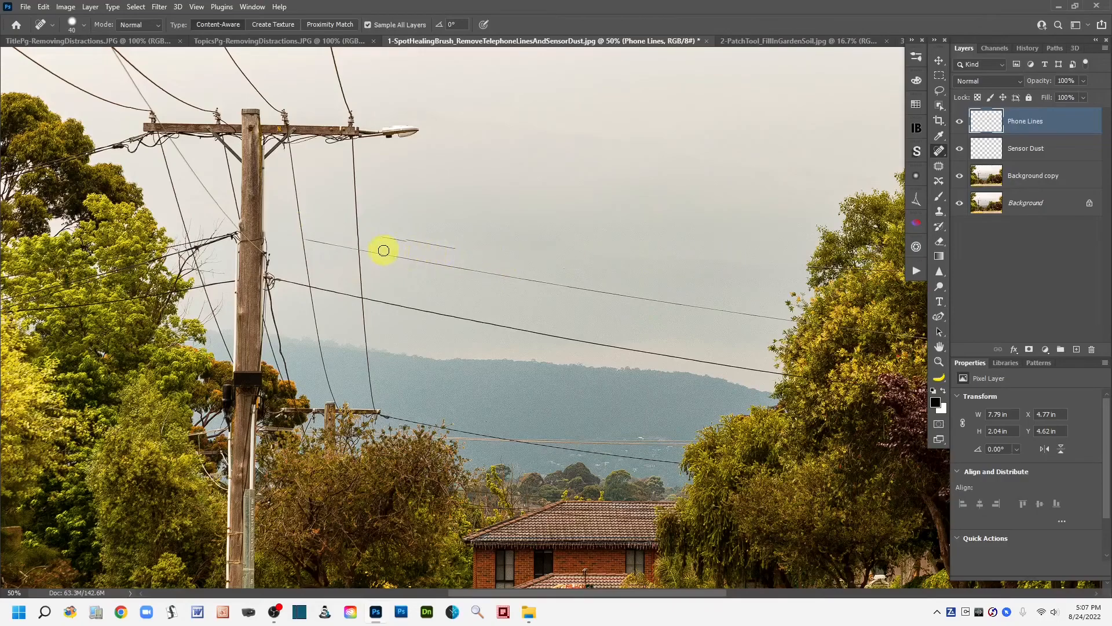
{"action": "left_click_drag", "start_coordinate": [381, 237], "coordinate": [467, 247]}
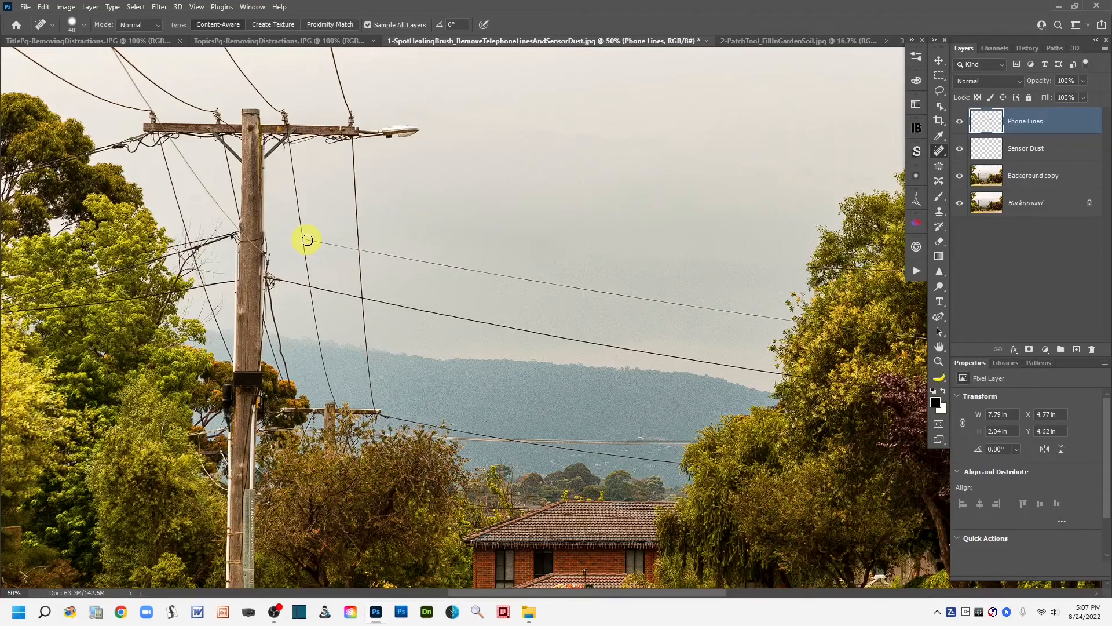
{"action": "left_click", "coordinate": [789, 317], "text": "shift"}
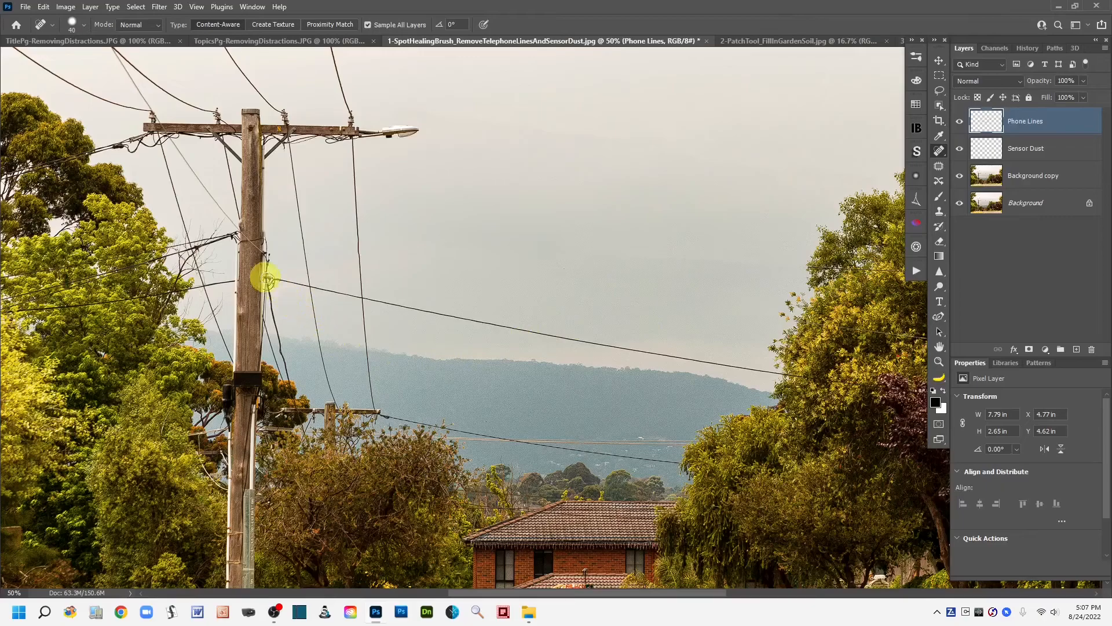
- Paint out the long wire from the pole to the trees with a 90 px Spot Healing Brush and repair the hill's ridge line
{"action": "key", "text": "bracketright"}
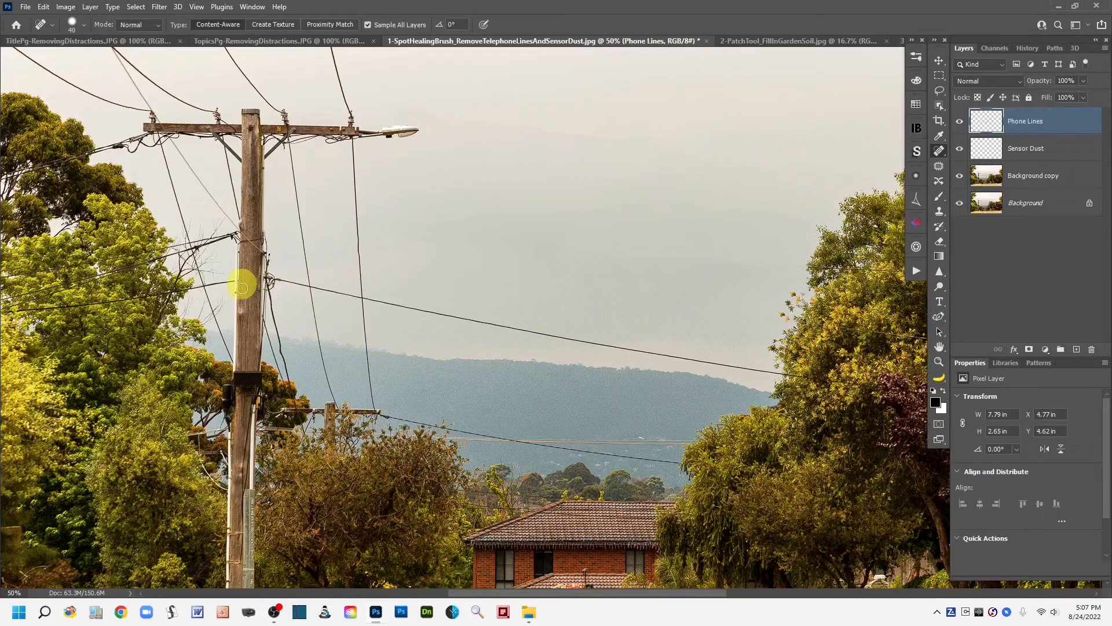
{"action": "key", "text": "bracketright"}
{"action": "key", "text": "bracketright"}
{"action": "key", "text": "bracketright"}
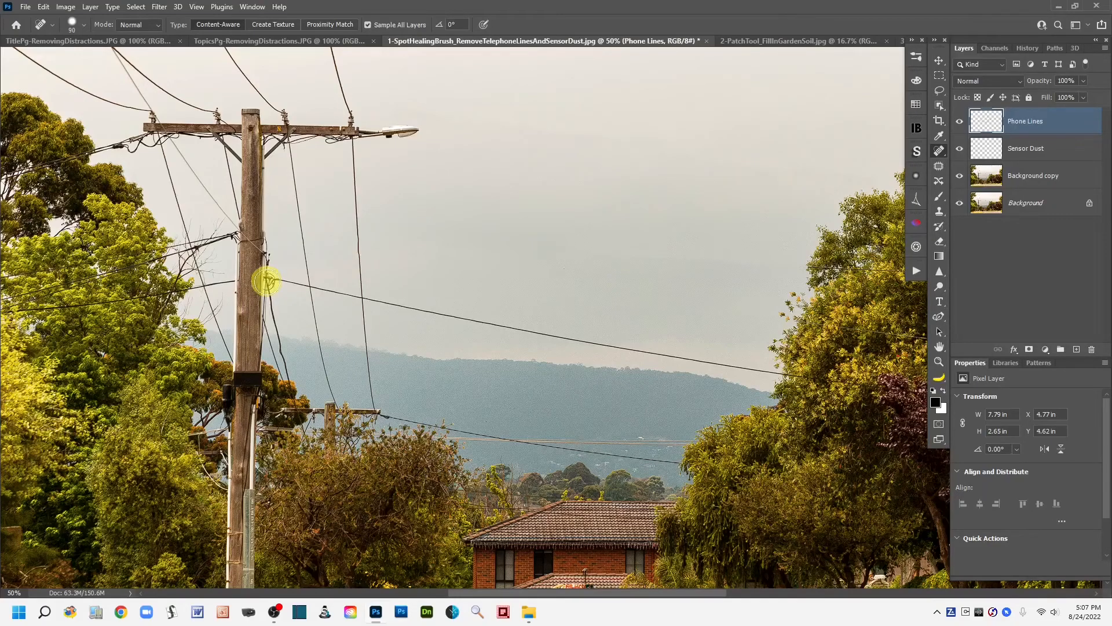
{"action": "left_click", "coordinate": [266, 282]}
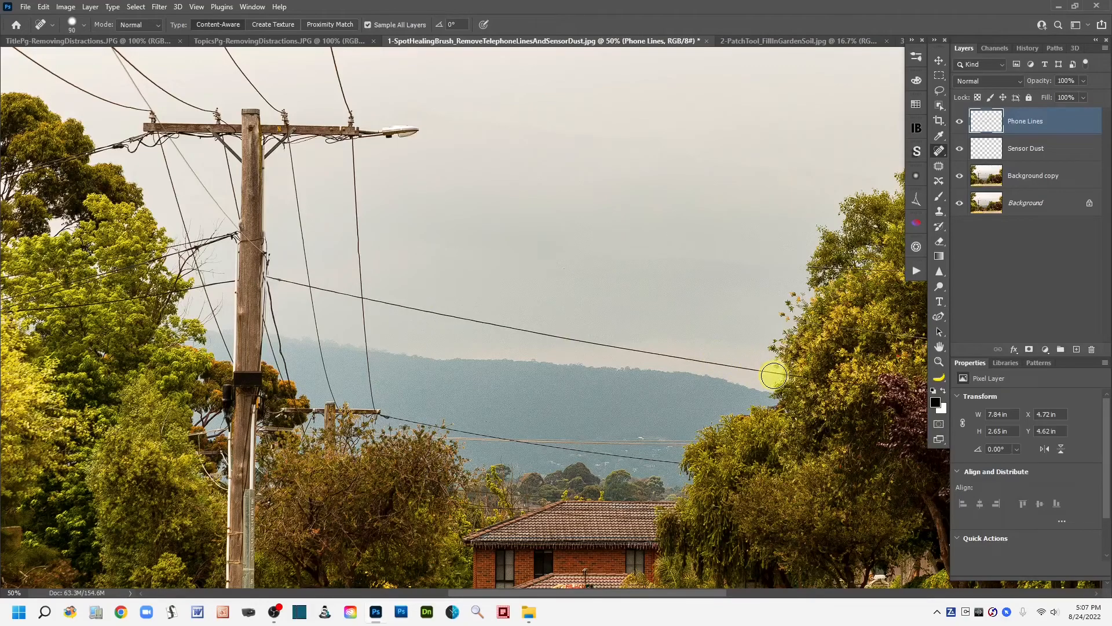
{"action": "left_click", "coordinate": [772, 374], "text": "shift"}
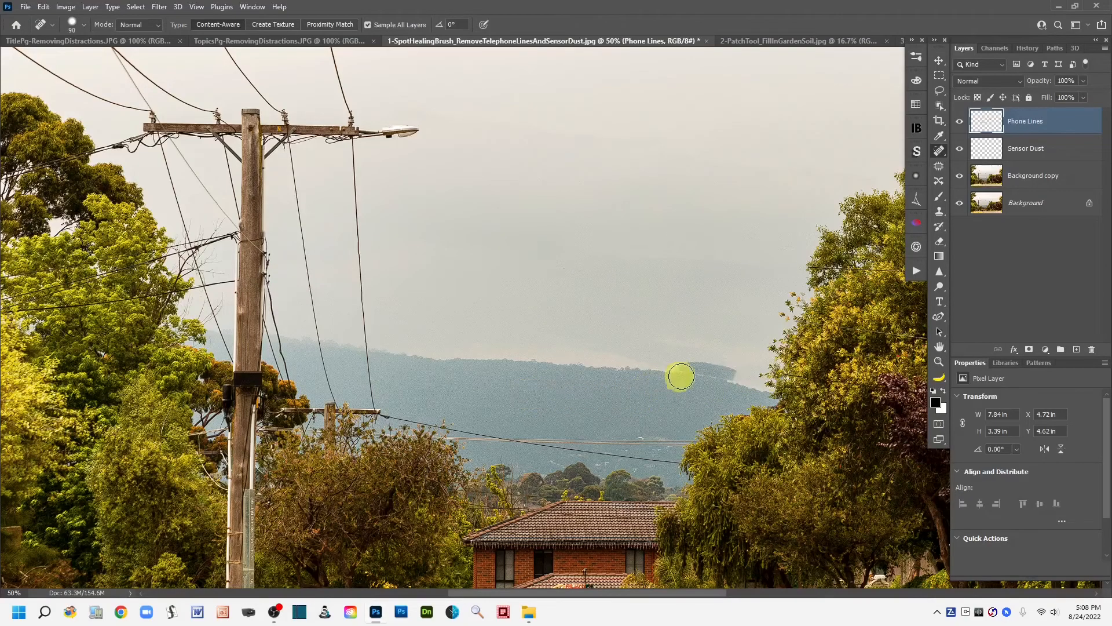
{"action": "left_click_drag", "start_coordinate": [733, 381], "coordinate": [734, 382]}
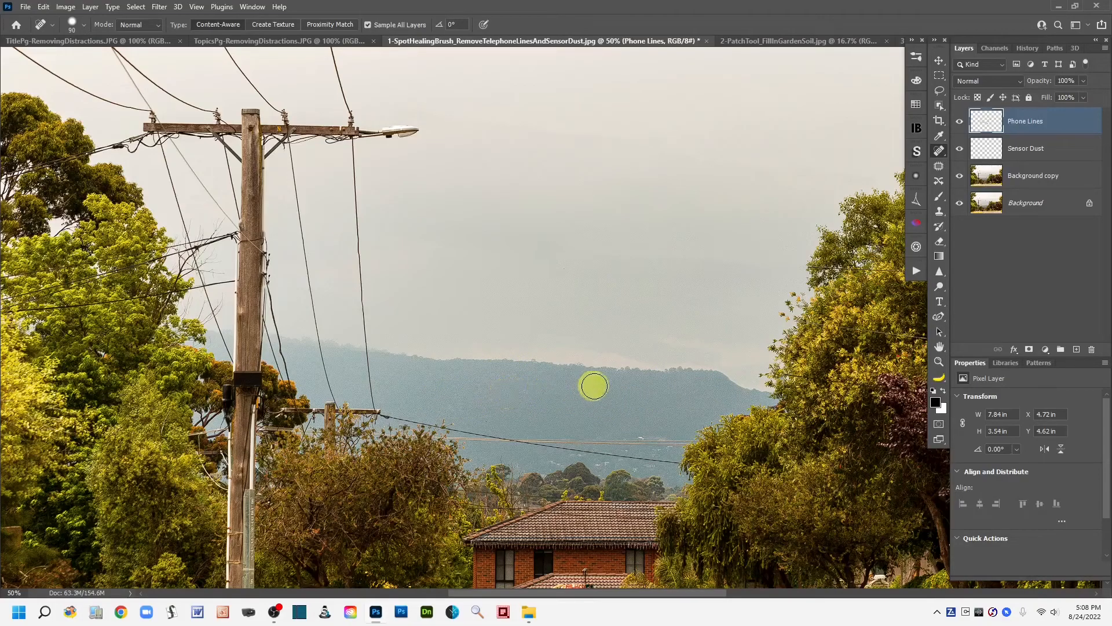
- Remove the wire above the treetops and the dark wire crossing the hillside with a 40 px Spot Healing Brush
{"action": "left_click_drag", "start_coordinate": [656, 271], "coordinate": [265, 301]}
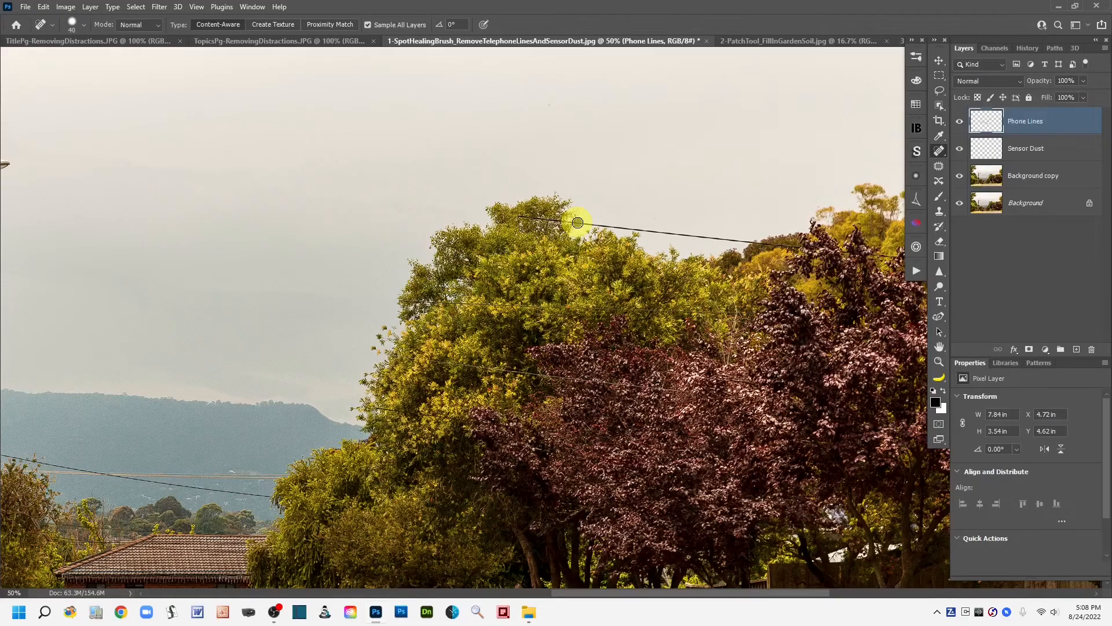
{"action": "left_click", "coordinate": [750, 241], "text": "shift"}
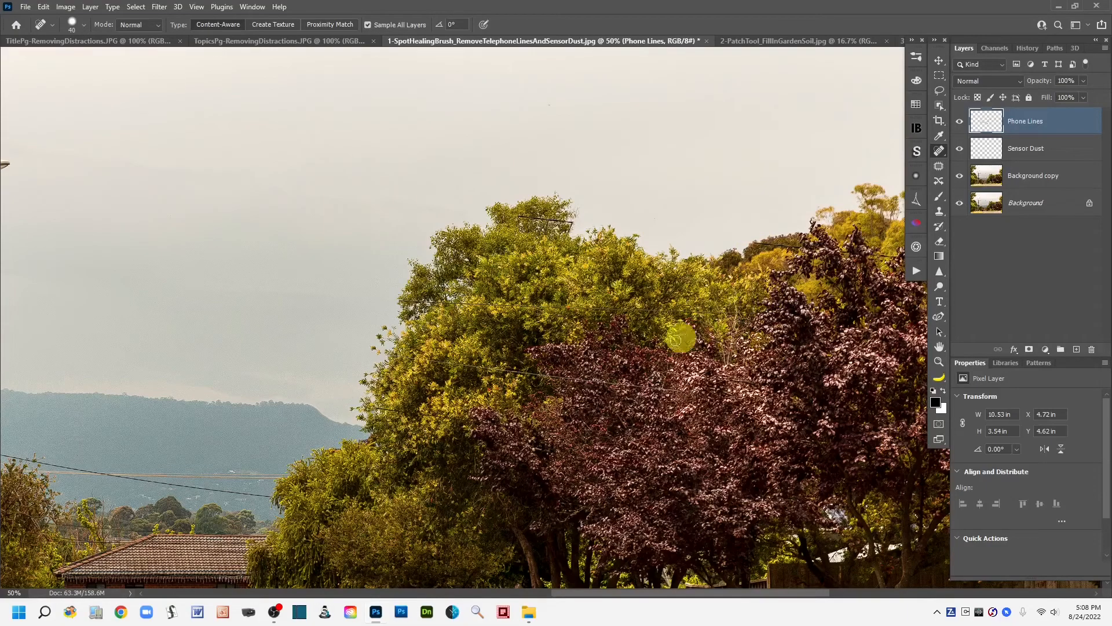
{"action": "left_click_drag", "start_coordinate": [321, 365], "coordinate": [493, 322]}
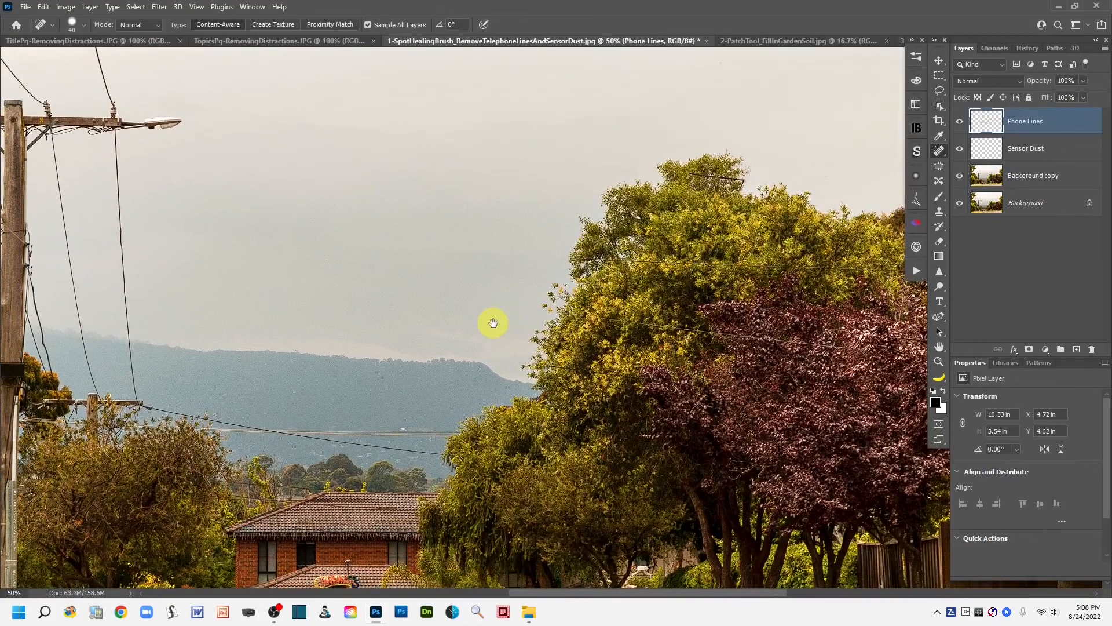
{"action": "left_click_drag", "start_coordinate": [321, 337], "coordinate": [465, 257]}
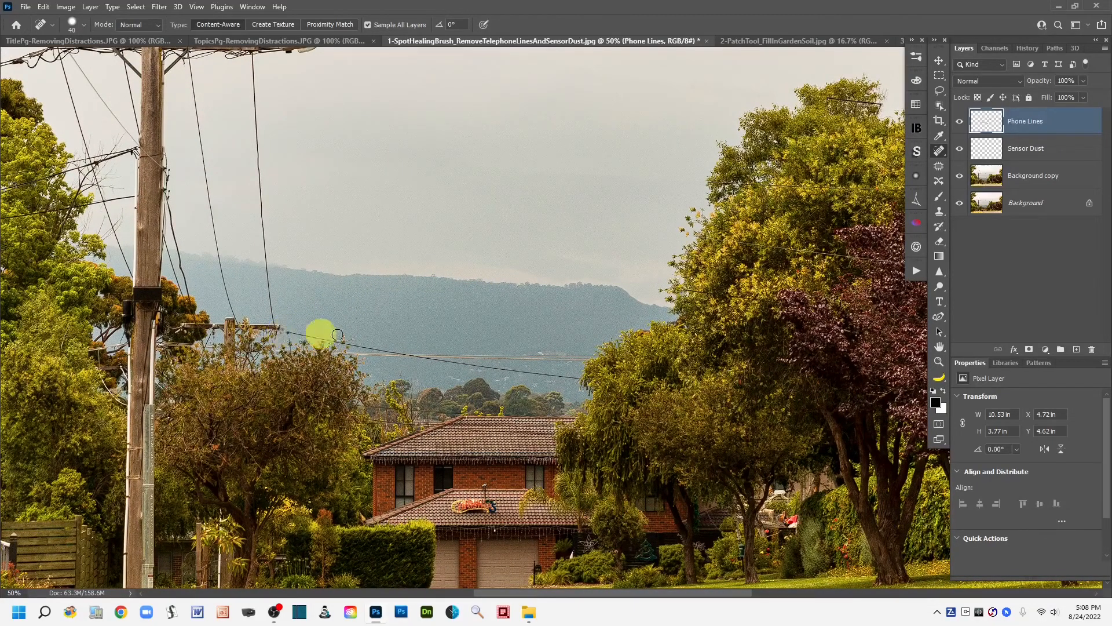
{"action": "left_click", "coordinate": [430, 360], "text": "shift"}
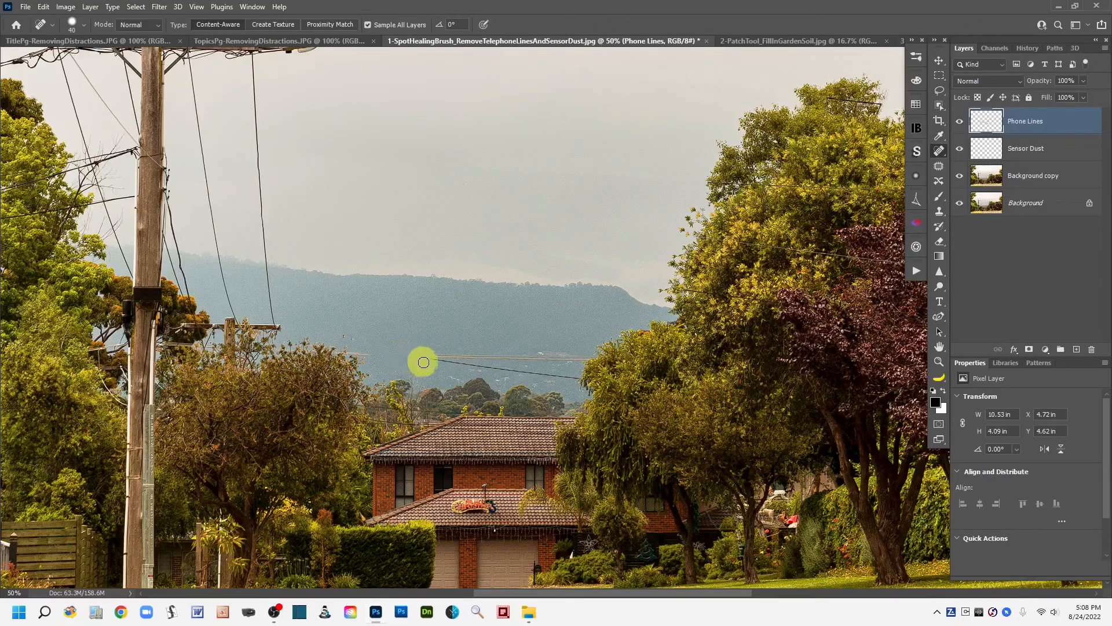
{"action": "left_click", "coordinate": [577, 378], "text": "shift"}
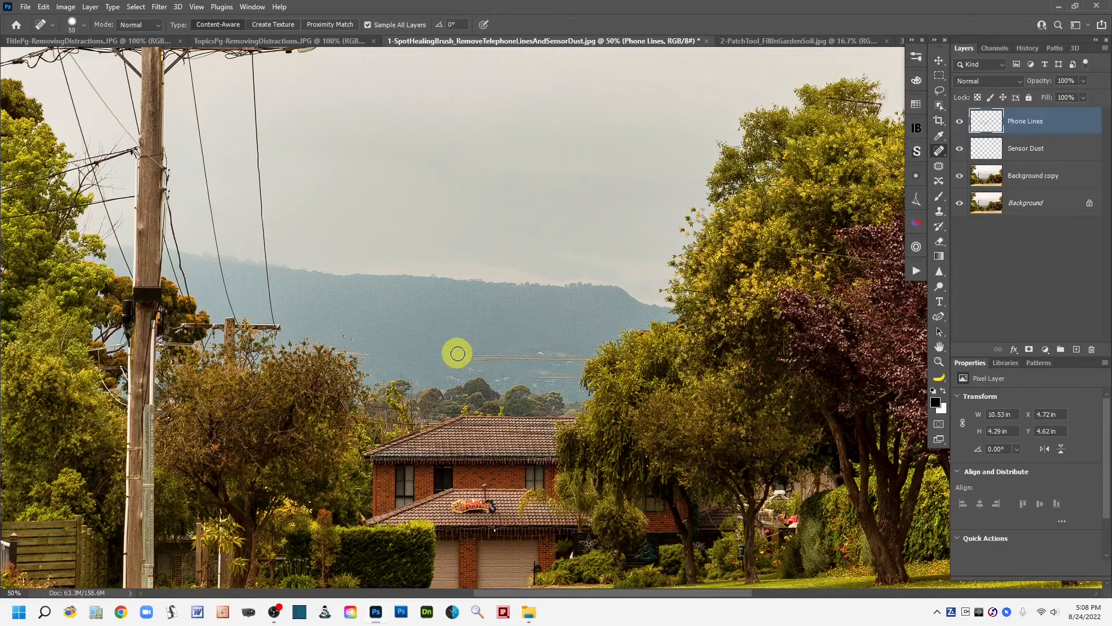
- Heal away the faint pale wires across the hillside and their leftover fragments with a 60 px Spot Healing Brush
{"action": "left_click", "coordinate": [454, 357]}
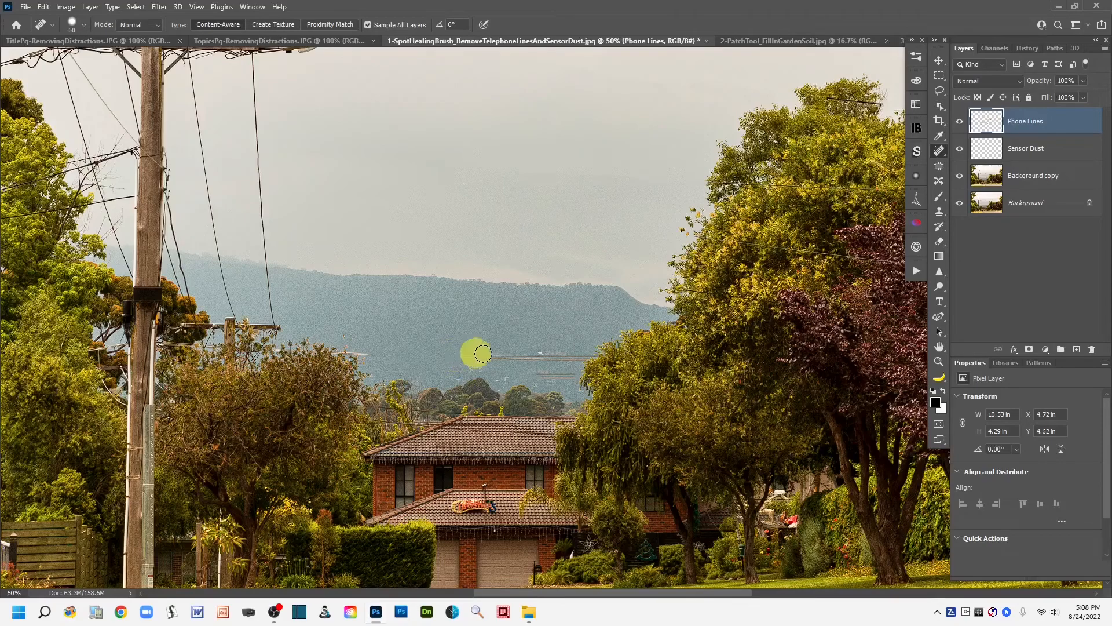
{"action": "left_click", "coordinate": [586, 357], "text": "shift"}
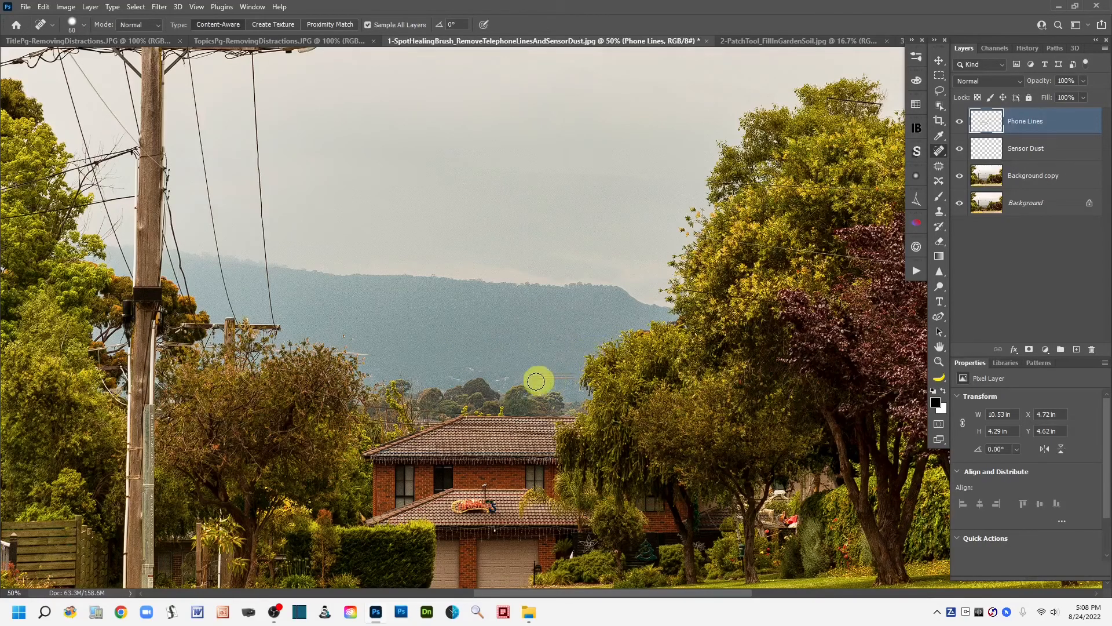
{"action": "left_click_drag", "start_coordinate": [536, 373], "coordinate": [567, 374]}
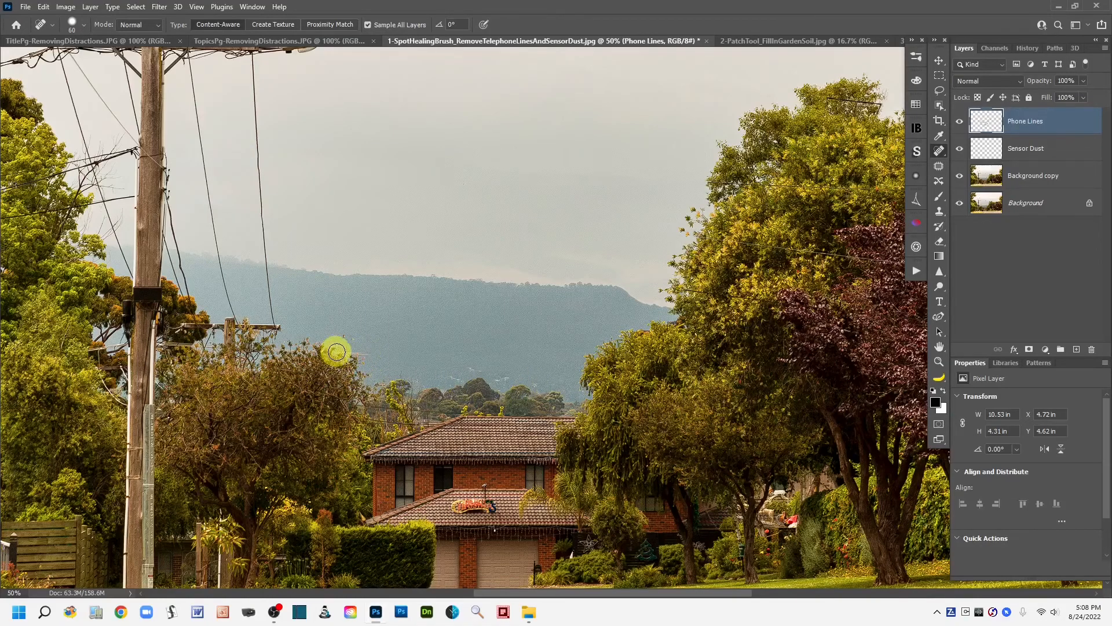
{"action": "left_click_drag", "start_coordinate": [339, 353], "coordinate": [363, 355]}
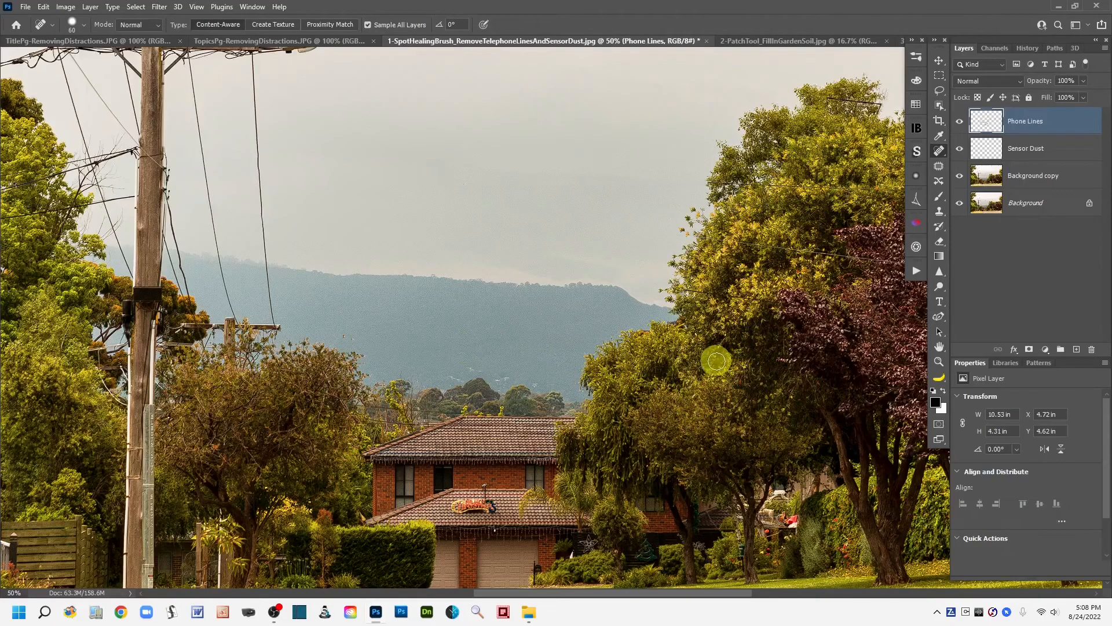
- Remove the wire remnant in the crown of the tall green tree with a 40 px Spot Healing Brush
{"action": "mouse_move", "coordinate": [762, 330]}
{"action": "left_mouse_down"}
{"action": "mouse_move", "coordinate": [571, 345]}
{"action": "mouse_move", "coordinate": [472, 417]}
{"action": "mouse_move", "coordinate": [386, 424]}
{"action": "mouse_move", "coordinate": [450, 419]}
{"action": "mouse_move", "coordinate": [398, 360]}
{"action": "mouse_move", "coordinate": [415, 380]}
{"action": "mouse_move", "coordinate": [367, 380]}
{"action": "left_mouse_up"}
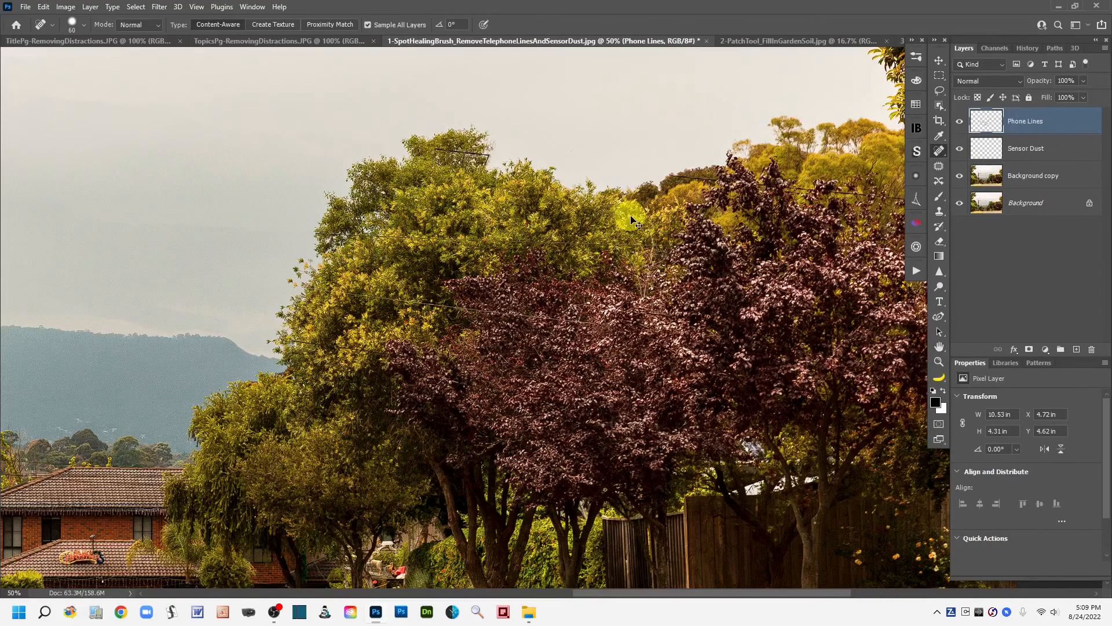
{"action": "key", "text": "ctrl+plus"}
{"action": "left_click_drag", "start_coordinate": [586, 231], "coordinate": [578, 318]}
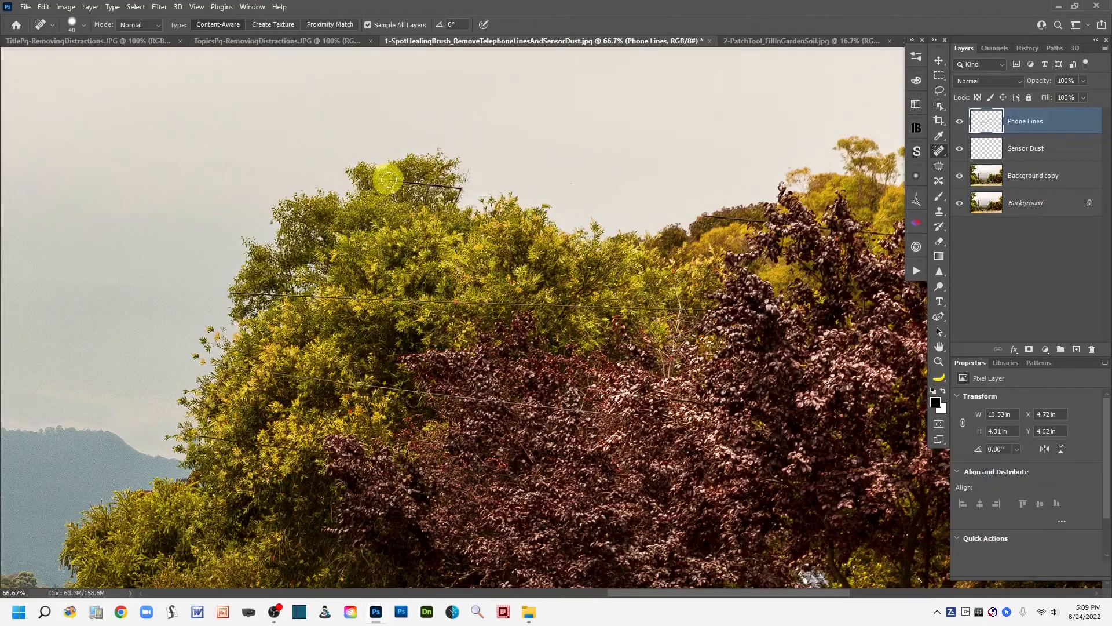
{"action": "key", "text": "bracketleft"}
{"action": "left_click", "coordinate": [389, 183]}
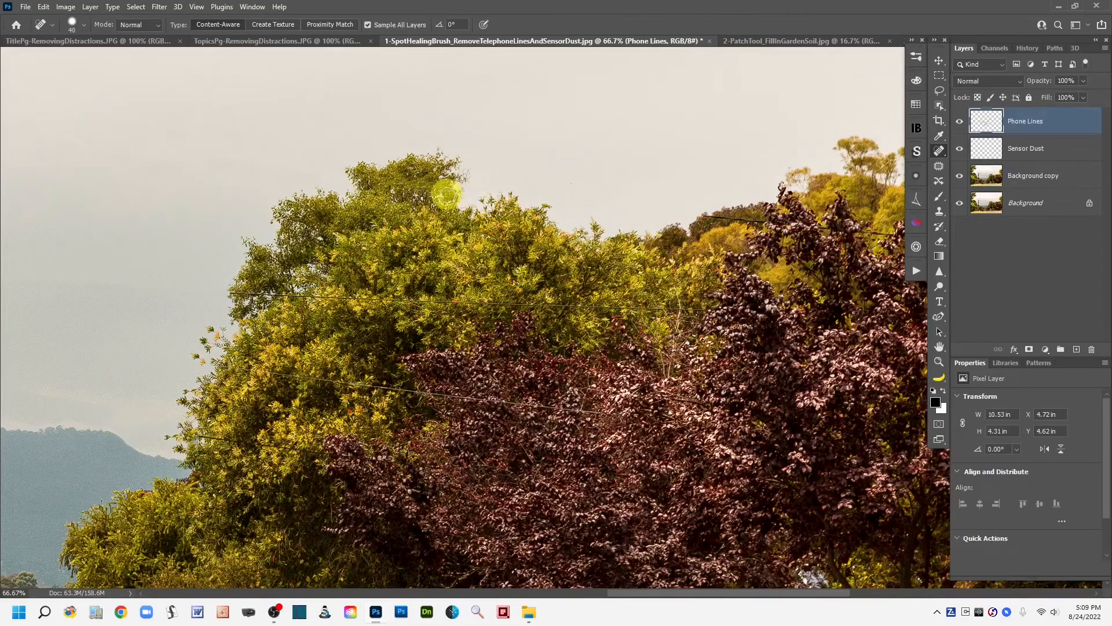
- Heal away the stray leaves floating in the sky beside the green tree's outer edge
{"action": "left_click_drag", "start_coordinate": [554, 172], "coordinate": [568, 97]}
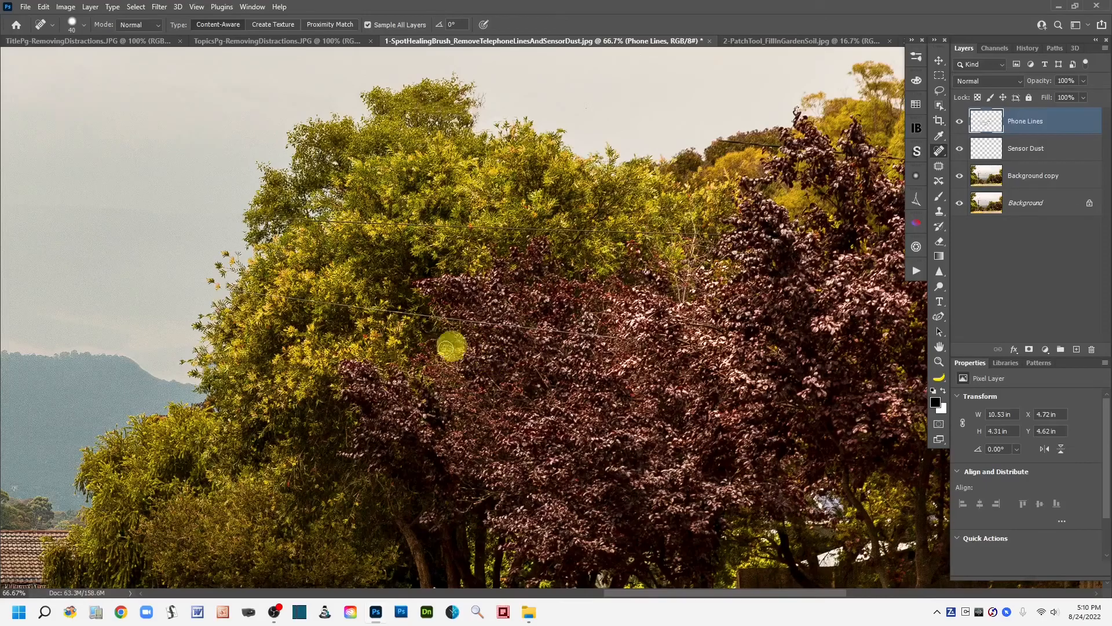
{"action": "left_click_drag", "start_coordinate": [458, 429], "coordinate": [651, 372]}
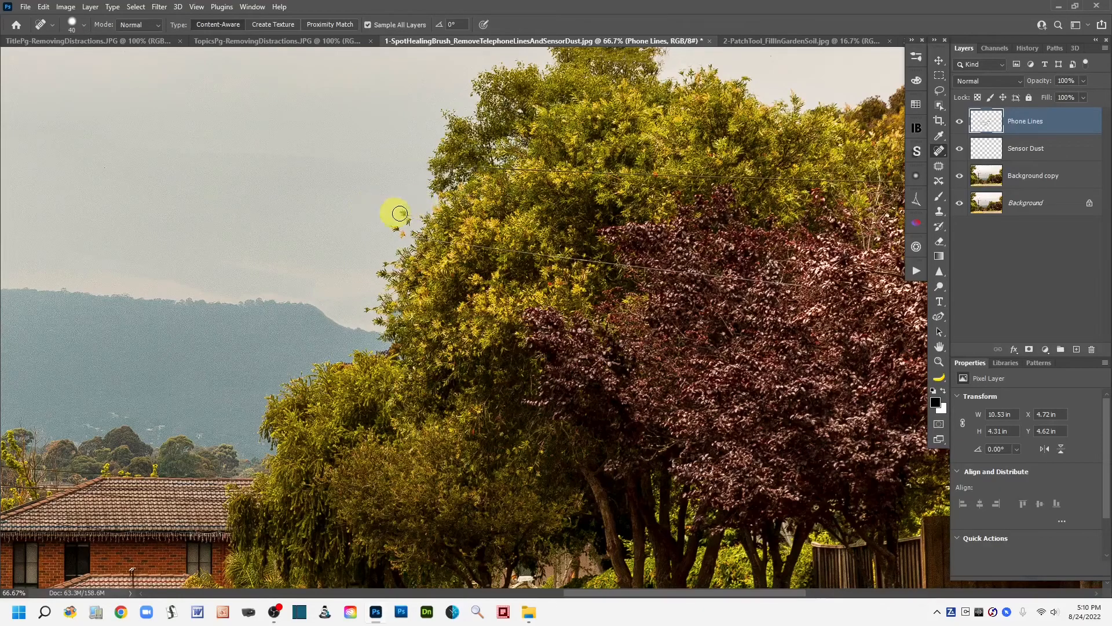
{"action": "left_click_drag", "start_coordinate": [391, 215], "coordinate": [400, 235]}
- Add a new layer above Phone Lines and name it "Misc Distriactions"
{"action": "scroll", "coordinate": [540, 294], "scroll_direction": "down", "scroll_amount": 3}
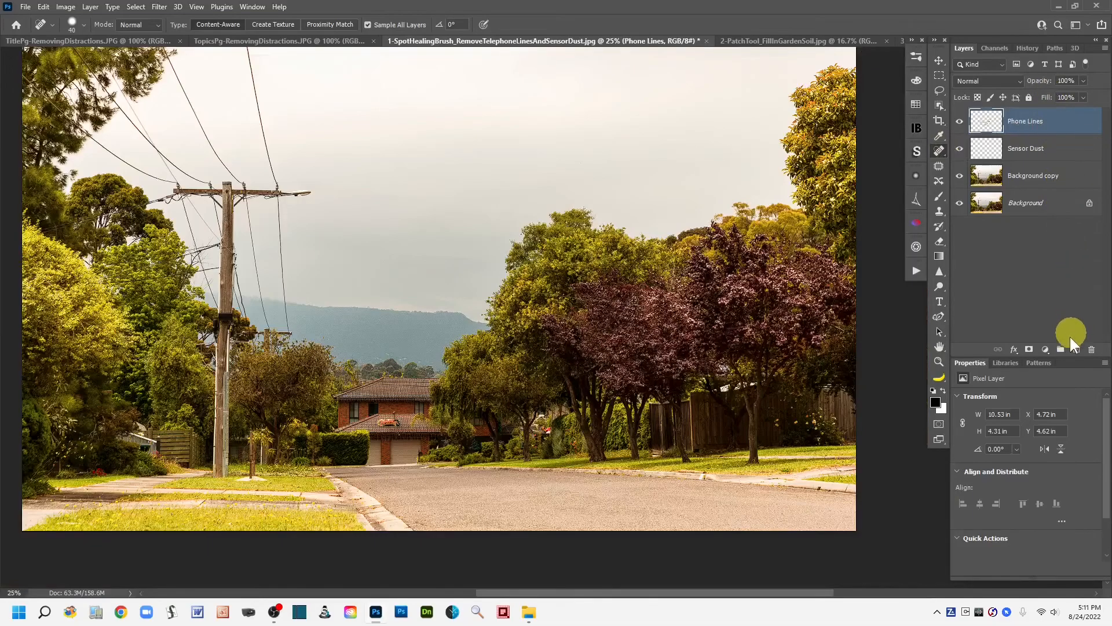
{"action": "left_click", "coordinate": [1076, 350]}
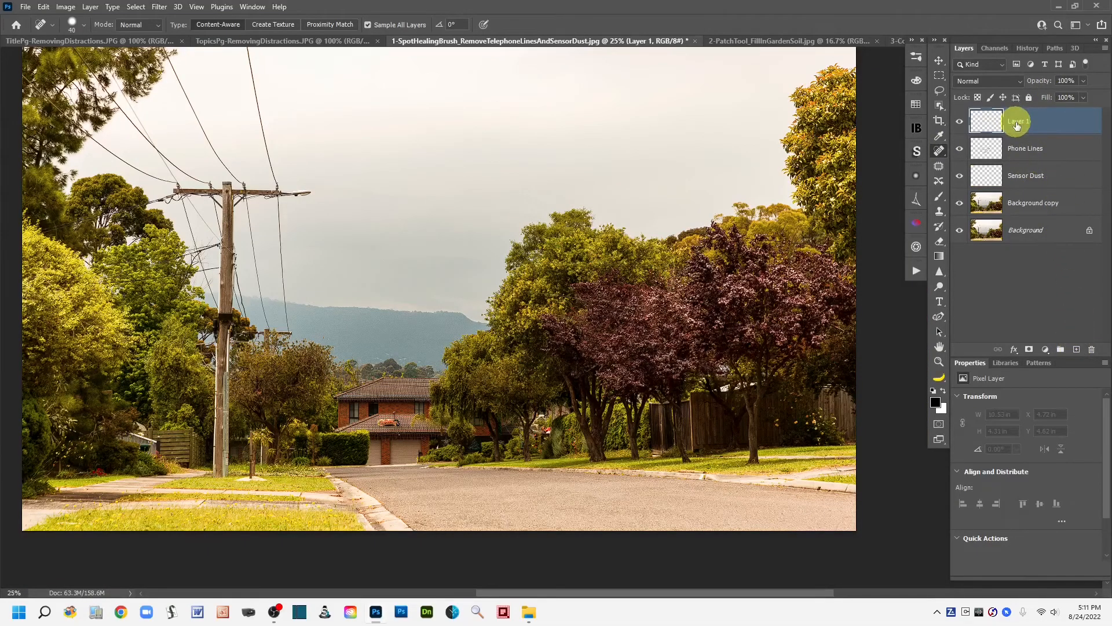
{"action": "type", "text": "Misc Distriactions"}
{"action": "left_click", "coordinate": [1067, 120]}
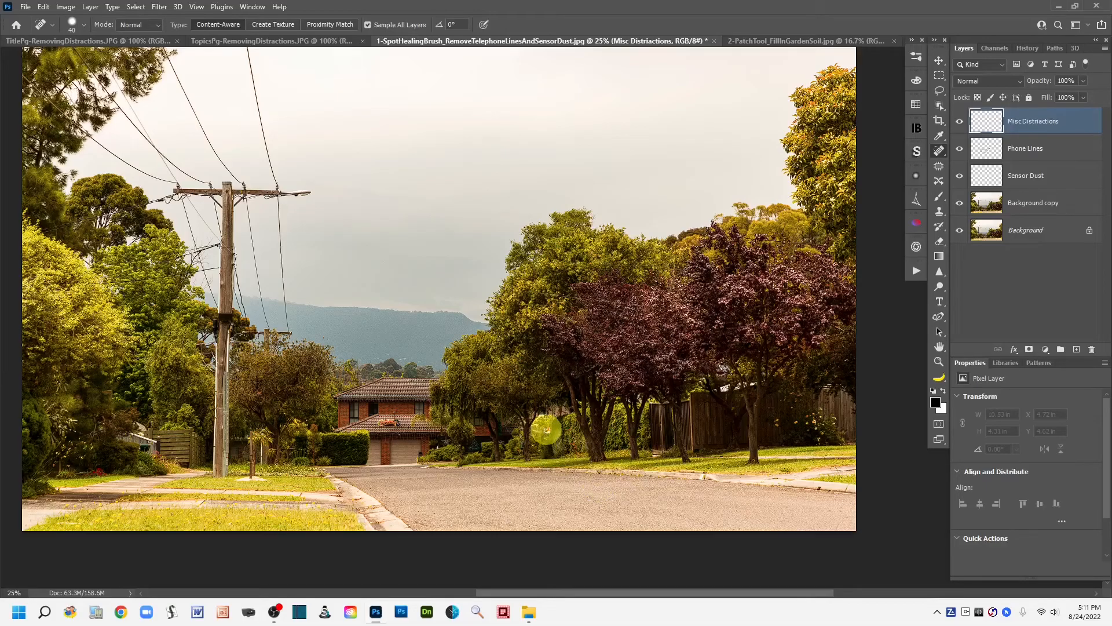
- Remove the red object and the pale item beside it in the garden next to the hedge with an 80 px Spot Healing Brush
{"action": "key", "text": "ctrl+plus"}
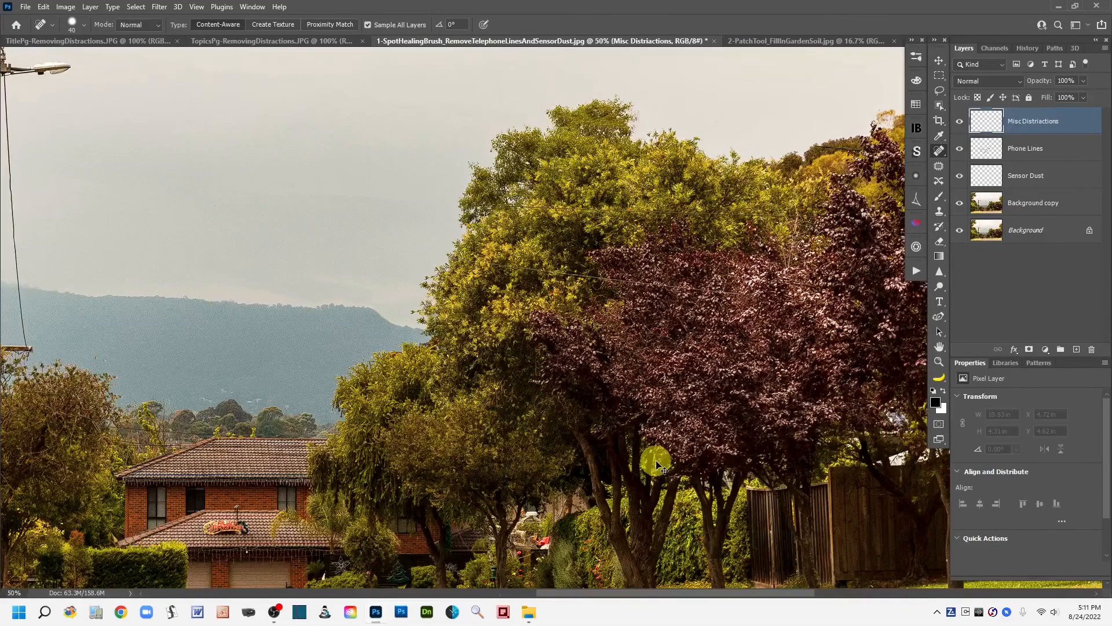
{"action": "scroll", "coordinate": [616, 452], "scroll_direction": "down", "scroll_amount": 5}
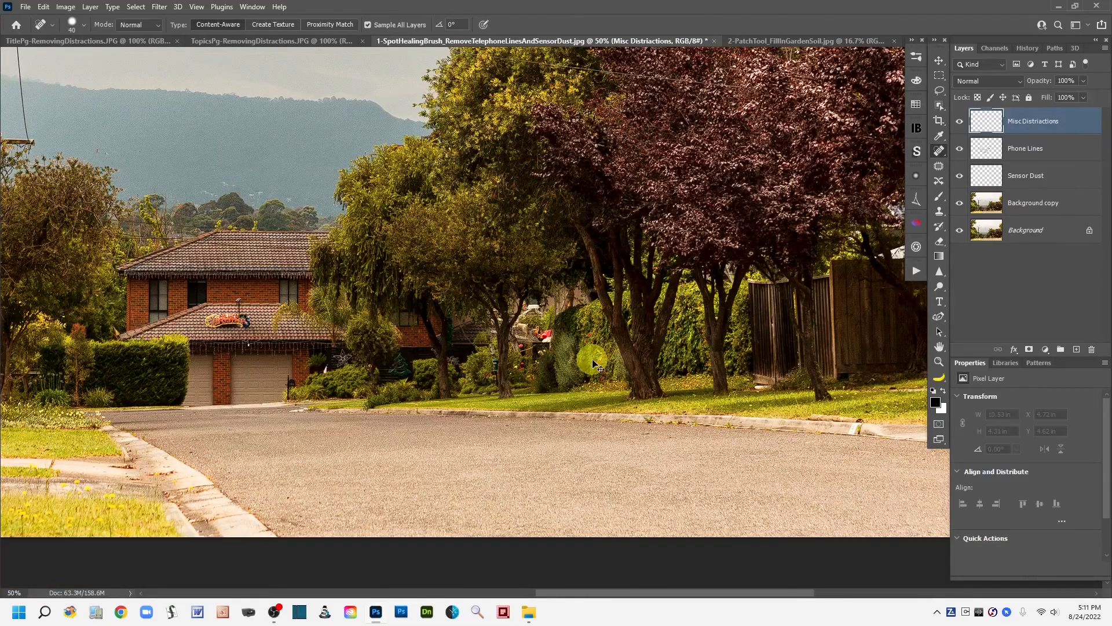
{"action": "key", "text": "ctrl+plus"}
{"action": "key", "text": "bracketright"}
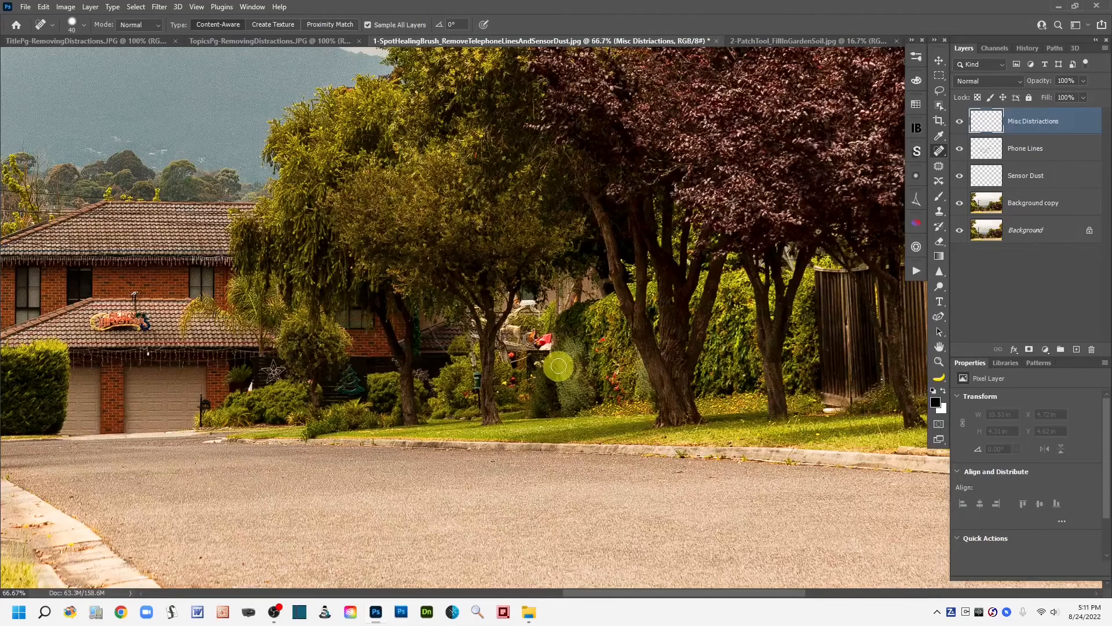
{"action": "key", "text": "bracketright"}
{"action": "key", "text": "bracketright"}
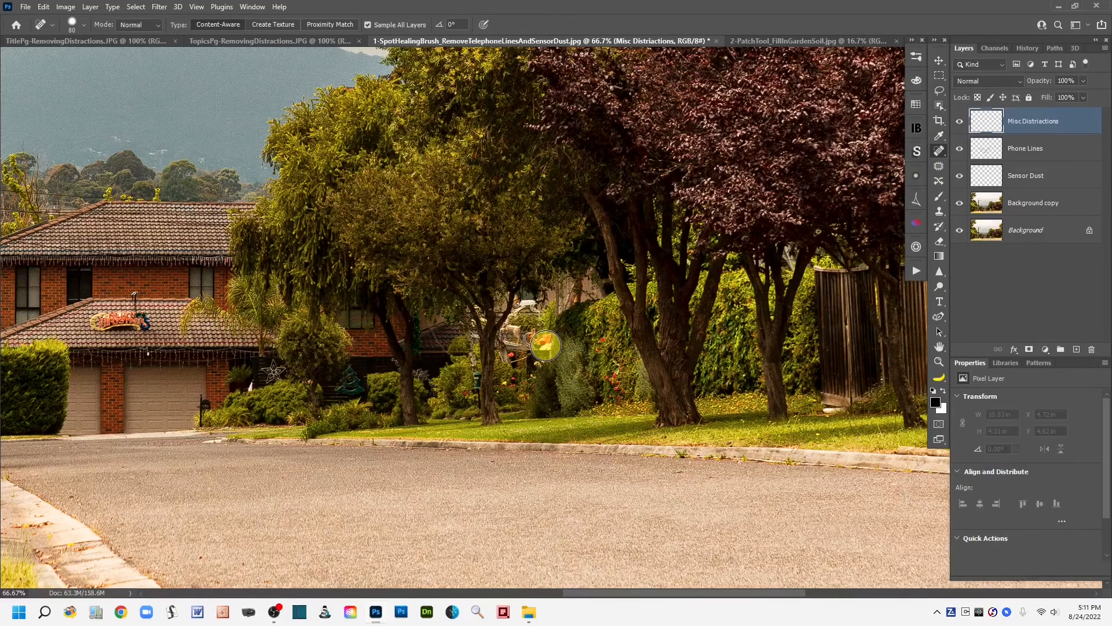
{"action": "left_click", "coordinate": [542, 341]}
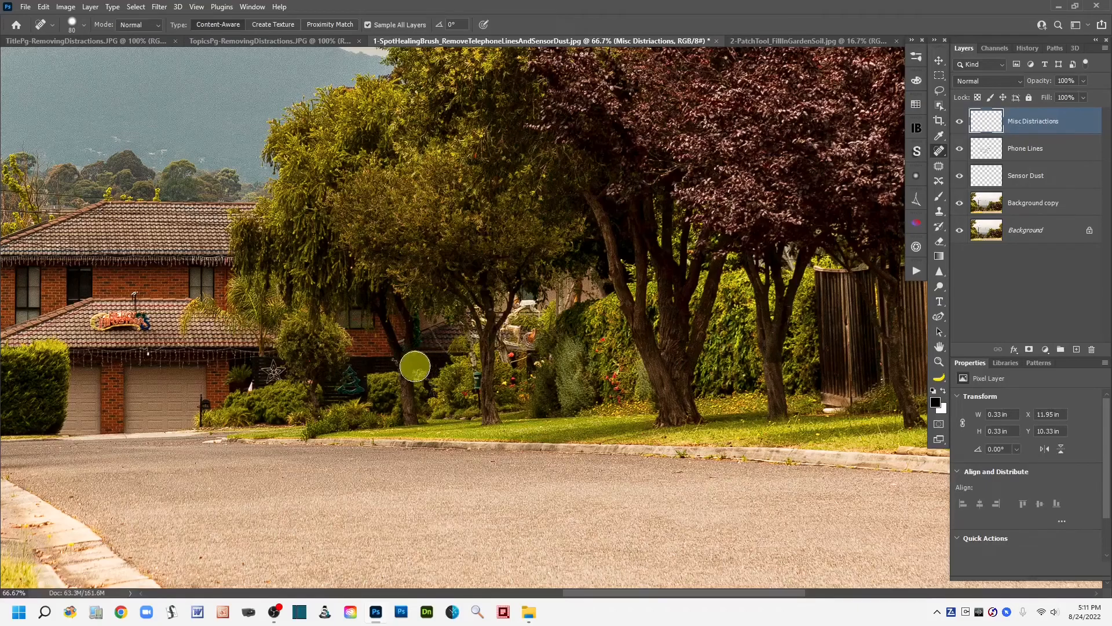
{"action": "left_click", "coordinate": [528, 332]}
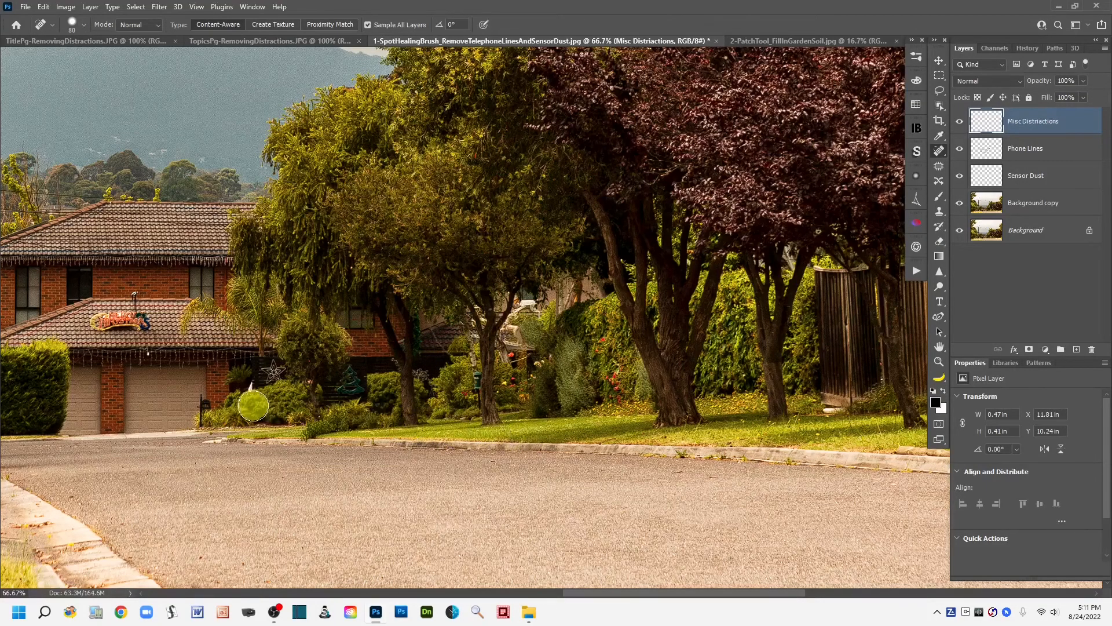
- Heal the white spot in the shrubs beside the garage at 45 px, then the bright spot above the garage door at 30 px
{"action": "key", "text": "bracketleft"}
{"action": "key", "text": "bracketleft"}
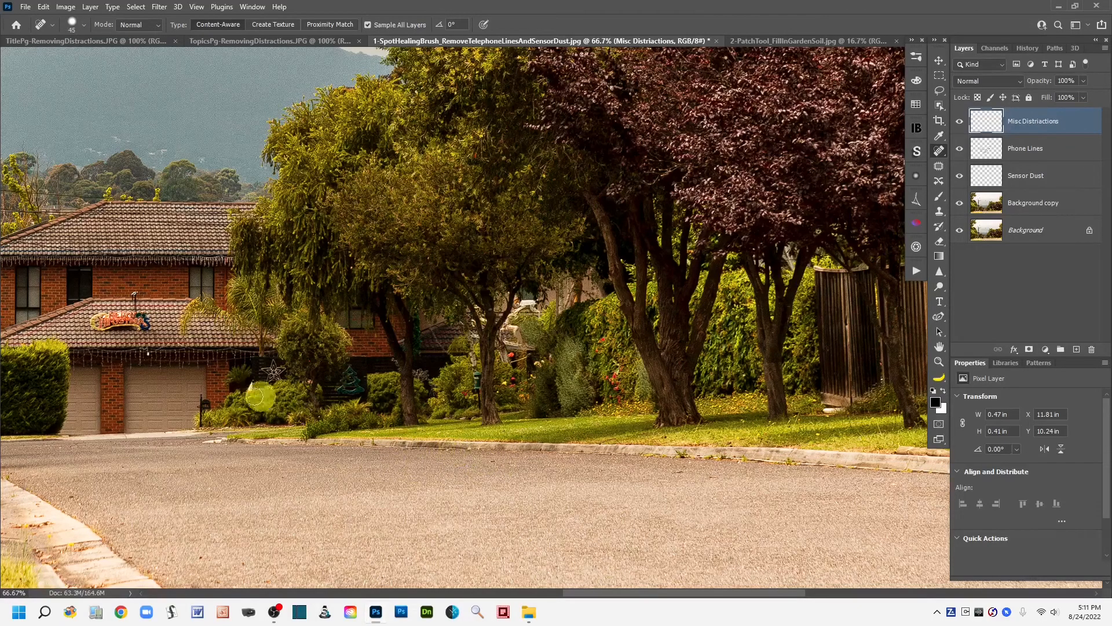
{"action": "left_click", "coordinate": [251, 384]}
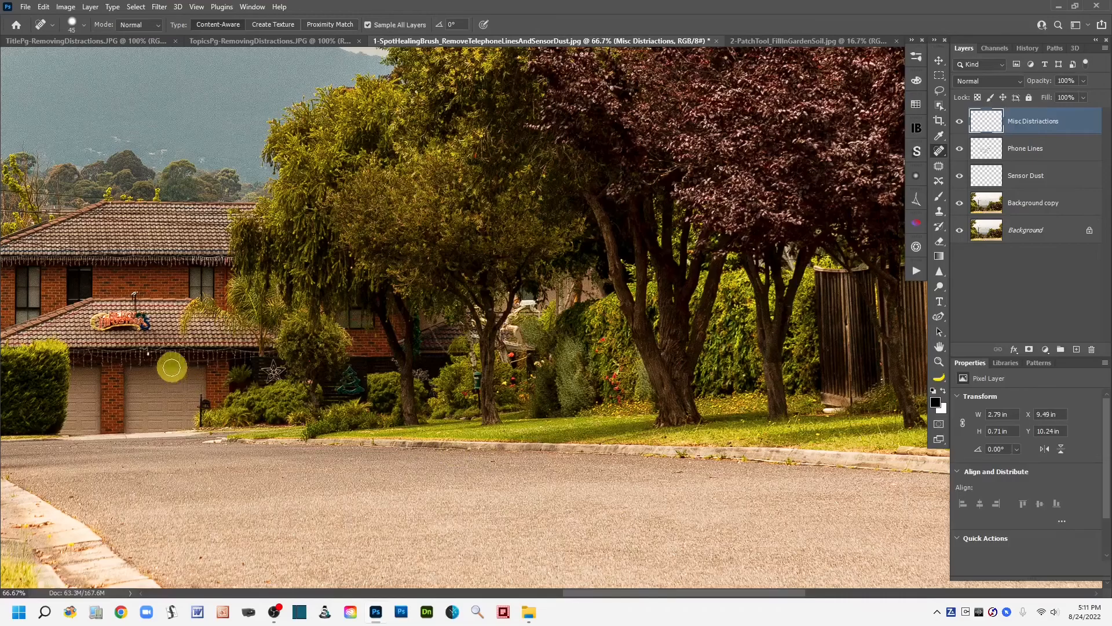
{"action": "key", "text": "bracketleft"}
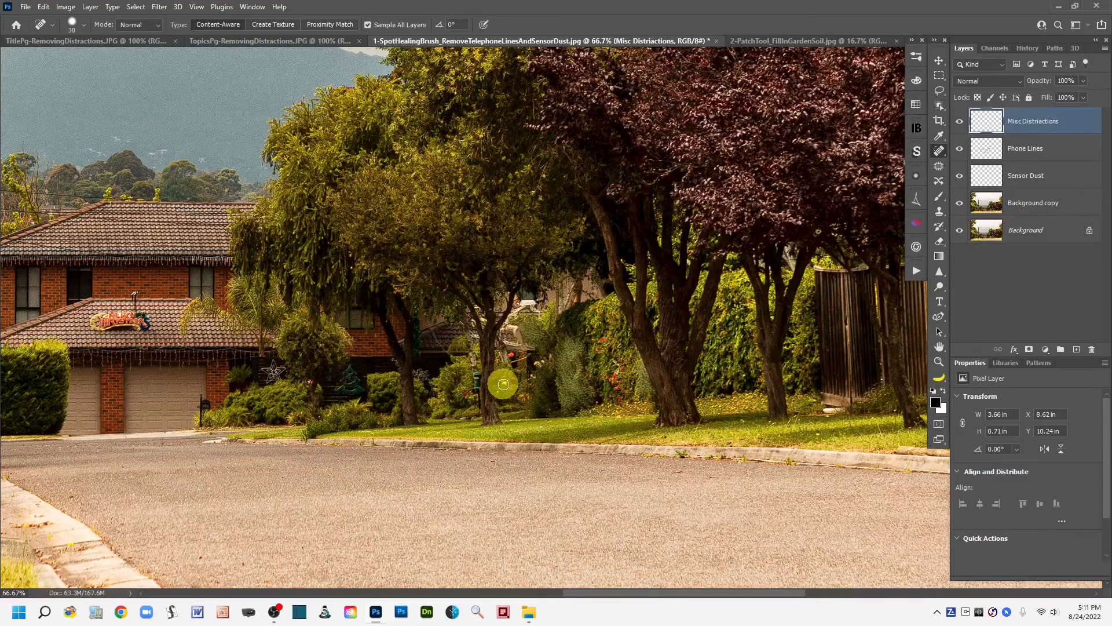
- Remove the pale object at the base of the wooden gate with a 30 px Spot Healing Brush
{"action": "left_click_drag", "start_coordinate": [778, 433], "coordinate": [526, 442]}
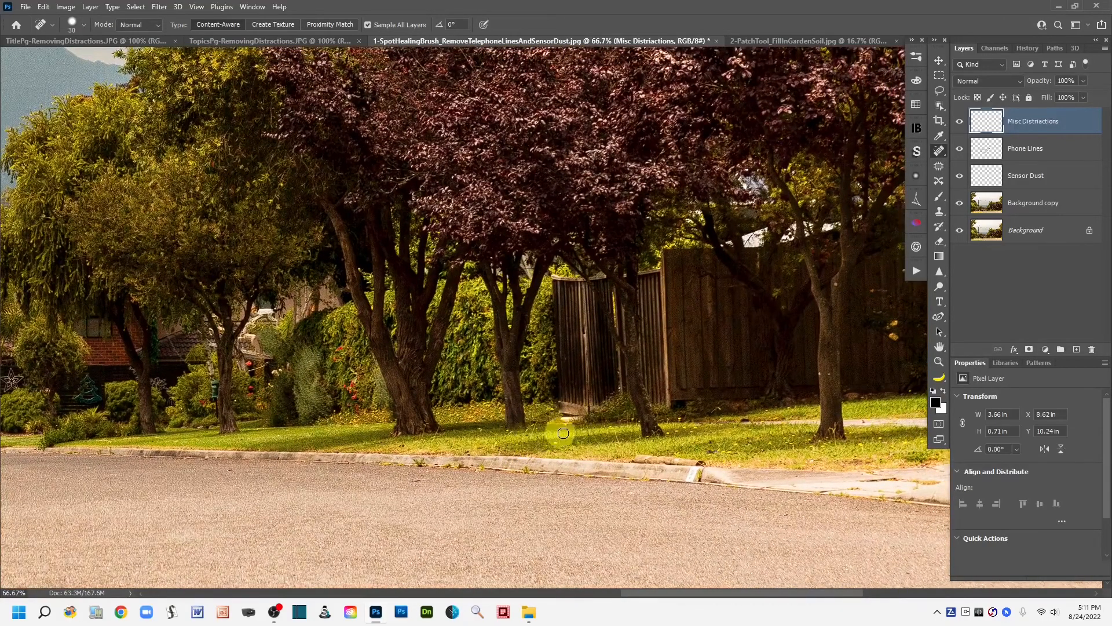
{"action": "left_click_drag", "start_coordinate": [557, 420], "coordinate": [582, 417]}
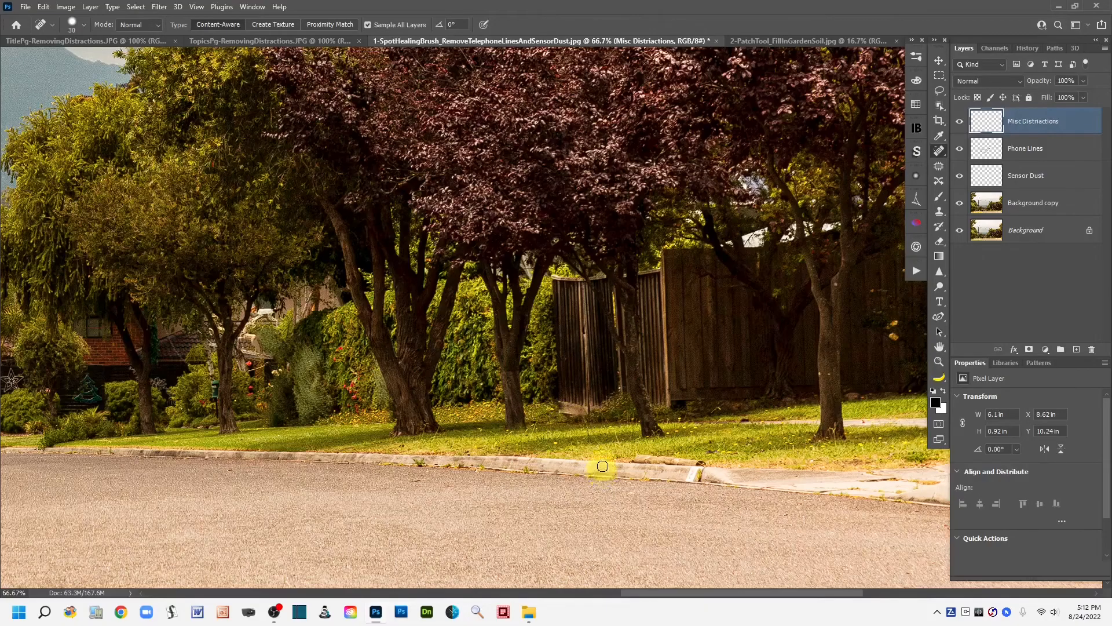
{"action": "left_click_drag", "start_coordinate": [852, 427], "coordinate": [609, 455]}
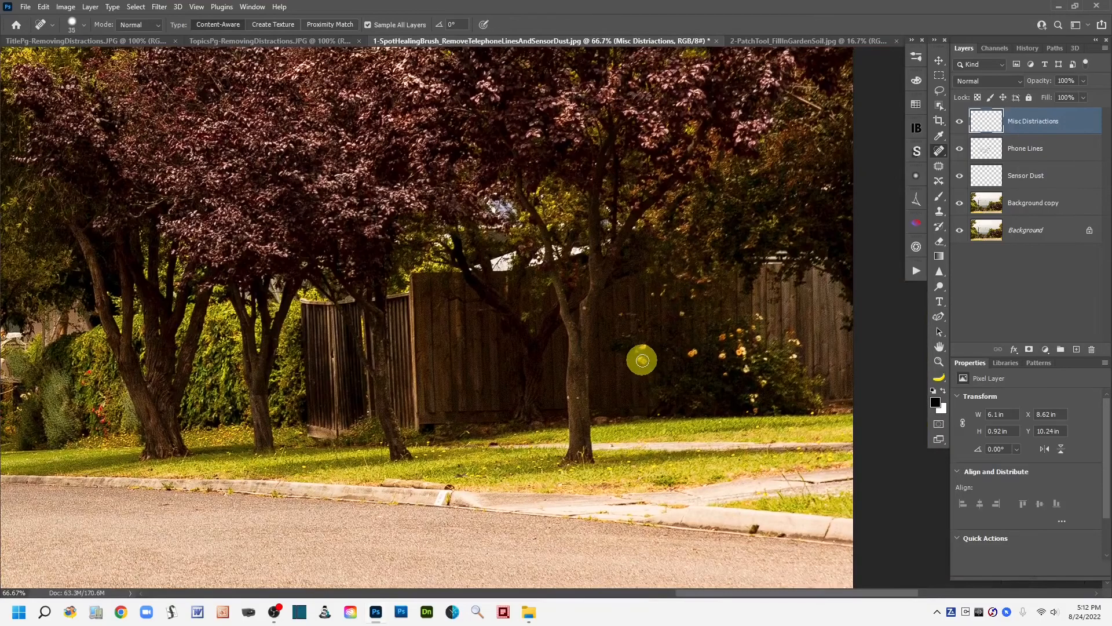
- Heal the spot on the fence beside the tree trunk, then the debris along the driveway edge at the kerb with a 40 px brush
{"action": "left_click", "coordinate": [642, 362]}
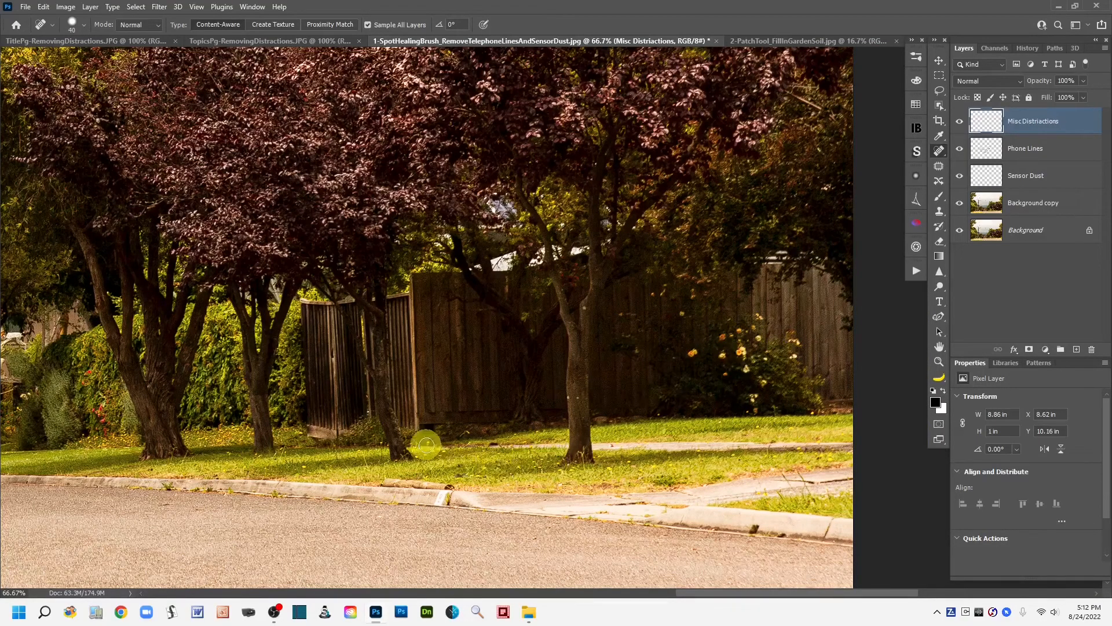
{"action": "left_click_drag", "start_coordinate": [467, 460], "coordinate": [737, 458]}
{"action": "left_click_drag", "start_coordinate": [480, 466], "coordinate": [601, 471]}
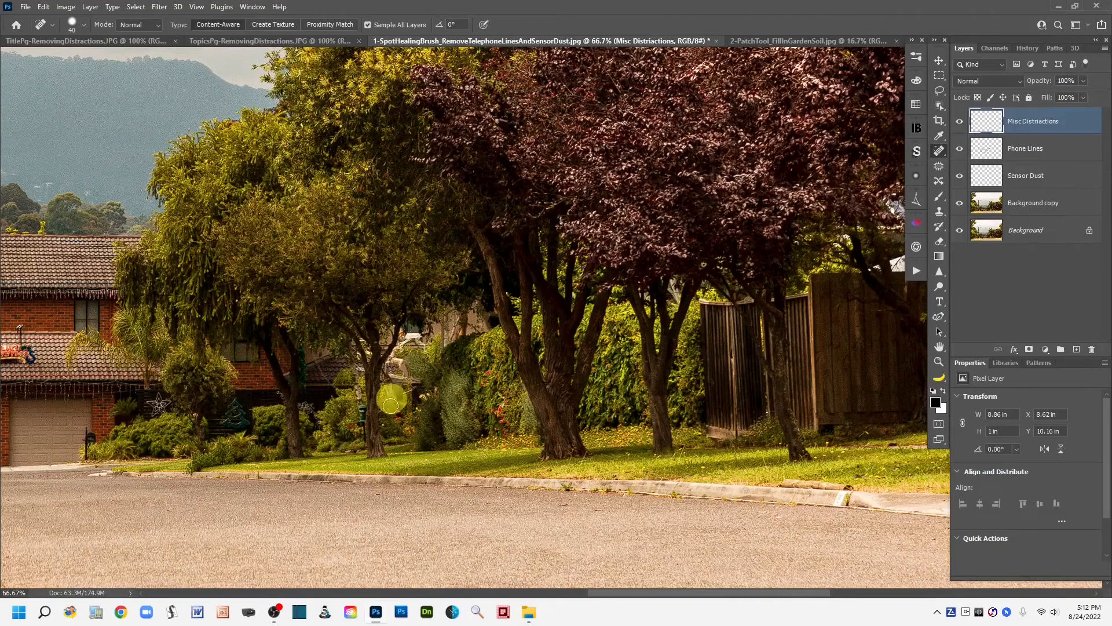
{"action": "mouse_move", "coordinate": [384, 479]}
{"action": "left_mouse_down"}
{"action": "mouse_move", "coordinate": [526, 495]}
{"action": "mouse_move", "coordinate": [774, 377]}
{"action": "mouse_move", "coordinate": [804, 343]}
{"action": "left_mouse_up"}
{"action": "left_click_drag", "start_coordinate": [499, 440], "coordinate": [581, 485]}
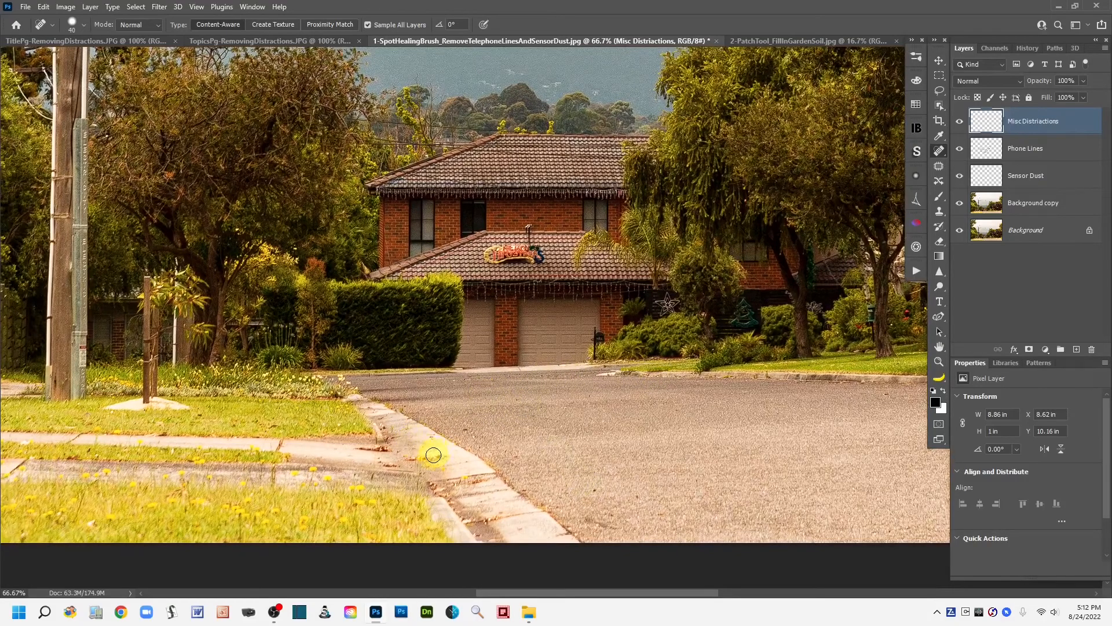
{"action": "left_click", "coordinate": [409, 457]}
{"action": "left_click", "coordinate": [430, 455]}
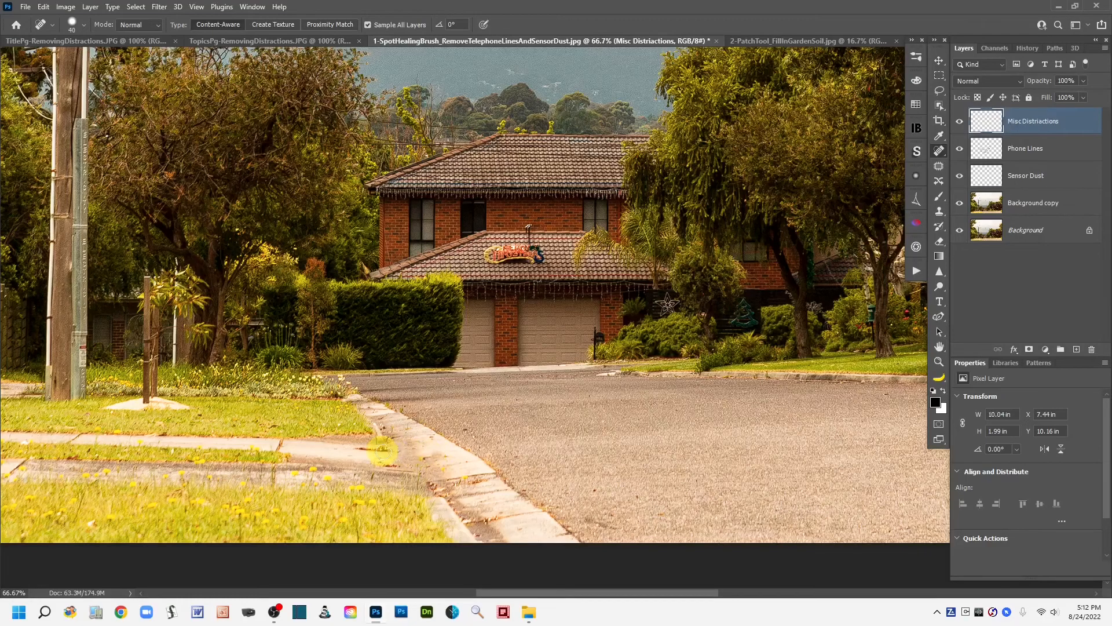
{"action": "left_click", "coordinate": [370, 449]}
{"action": "left_click", "coordinate": [358, 449]}
{"action": "left_click", "coordinate": [369, 452]}
{"action": "left_click", "coordinate": [378, 461]}
{"action": "left_click", "coordinate": [391, 462]}
{"action": "left_click", "coordinate": [406, 469]}
{"action": "left_click", "coordinate": [426, 459]}
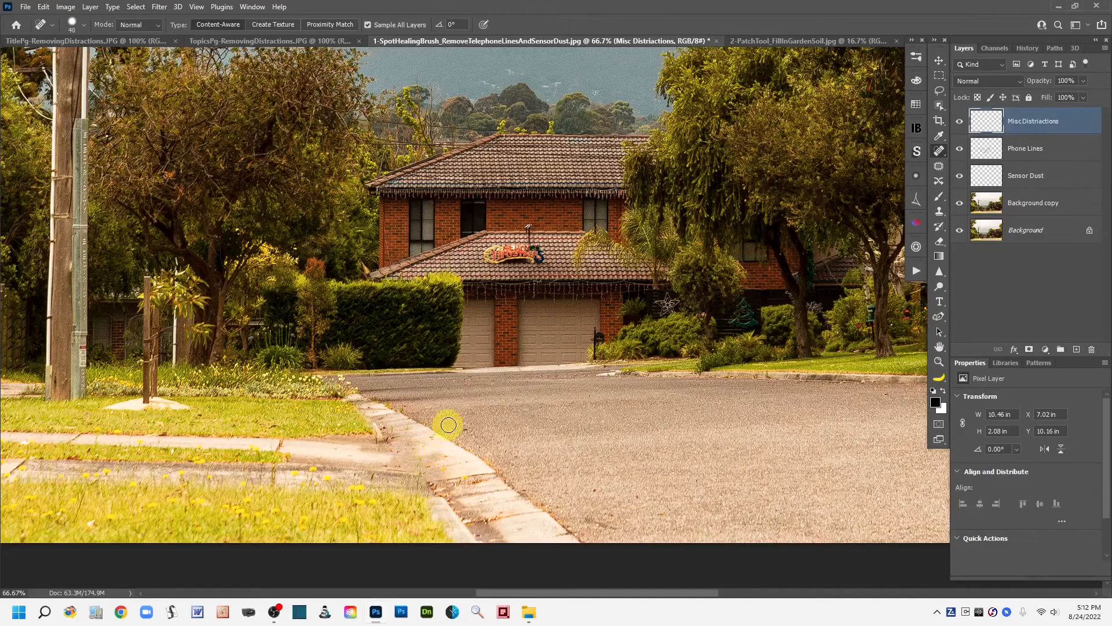
- Remove the white pole behind the young tree's stake and the pale mound at the stake's base with a 40 px Spot Healing Brush
{"action": "mouse_move", "coordinate": [495, 409]}
{"action": "left_mouse_down"}
{"action": "mouse_move", "coordinate": [634, 466]}
{"action": "mouse_move", "coordinate": [724, 417]}
{"action": "left_mouse_up"}
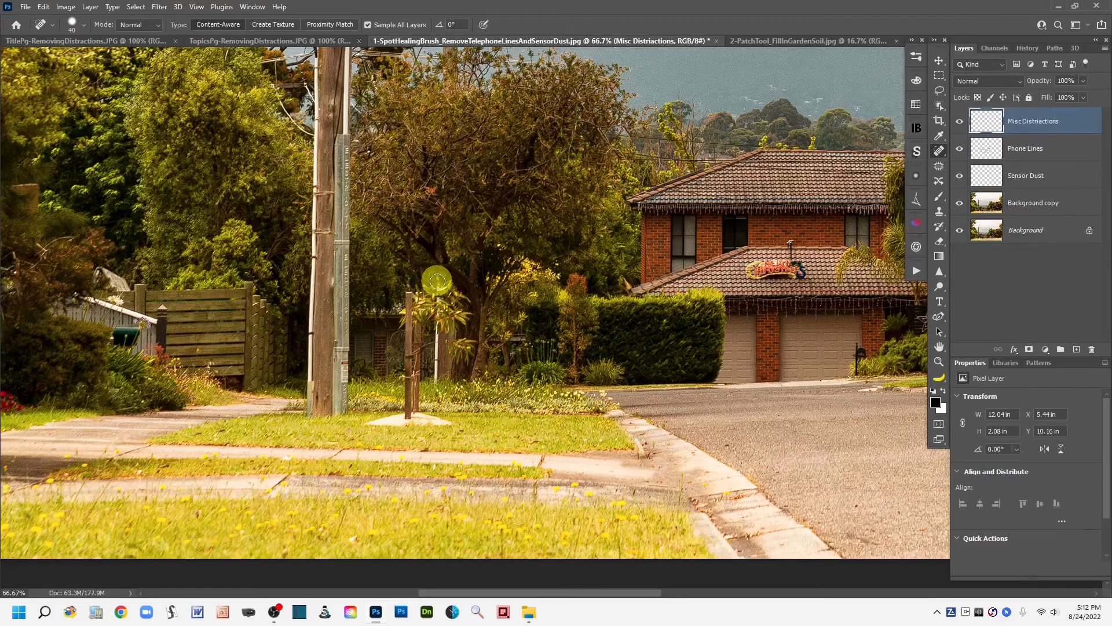
{"action": "left_click_drag", "start_coordinate": [435, 384], "coordinate": [437, 274]}
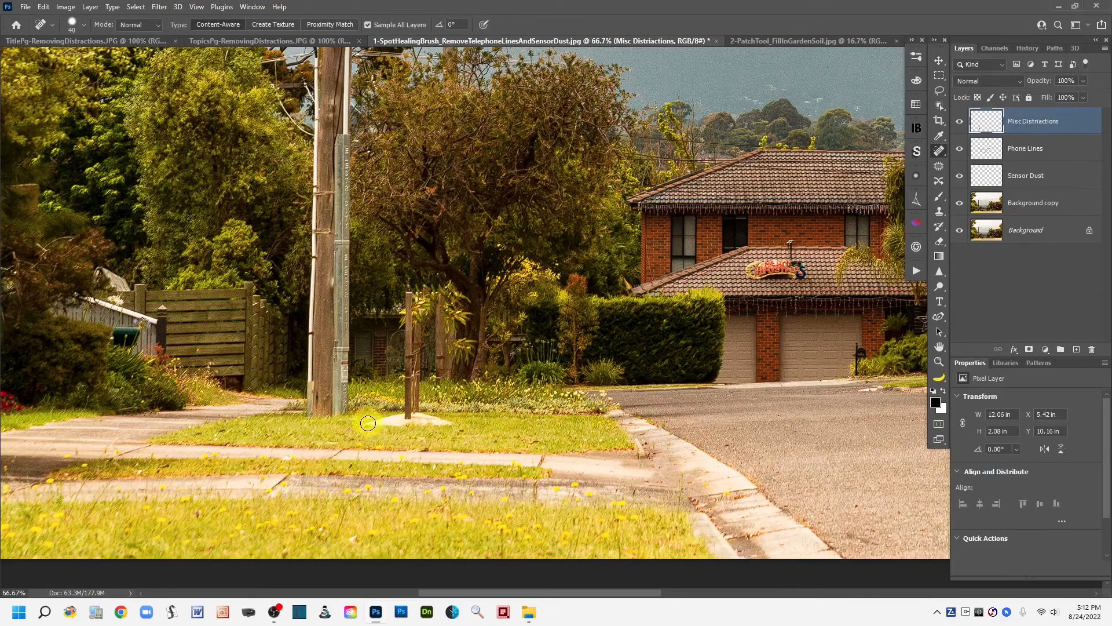
{"action": "mouse_move", "coordinate": [370, 423]}
{"action": "left_mouse_down"}
{"action": "mouse_move", "coordinate": [406, 412]}
{"action": "mouse_move", "coordinate": [378, 430]}
{"action": "mouse_move", "coordinate": [466, 426]}
{"action": "left_mouse_up"}
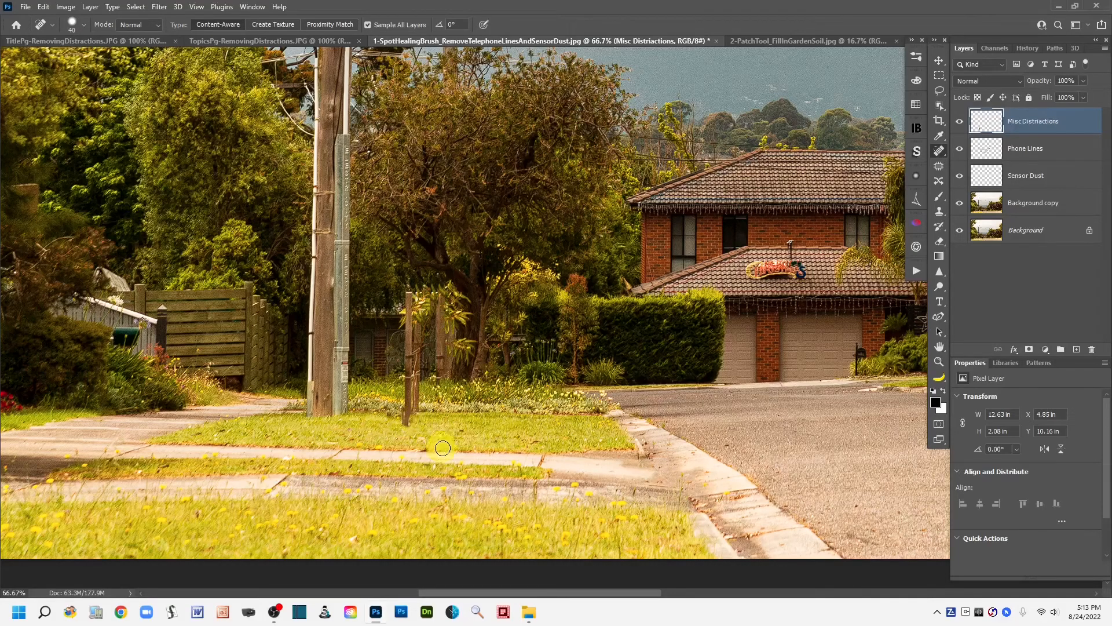
{"action": "left_click", "coordinate": [390, 415]}
{"action": "key", "text": "ctrl+z"}
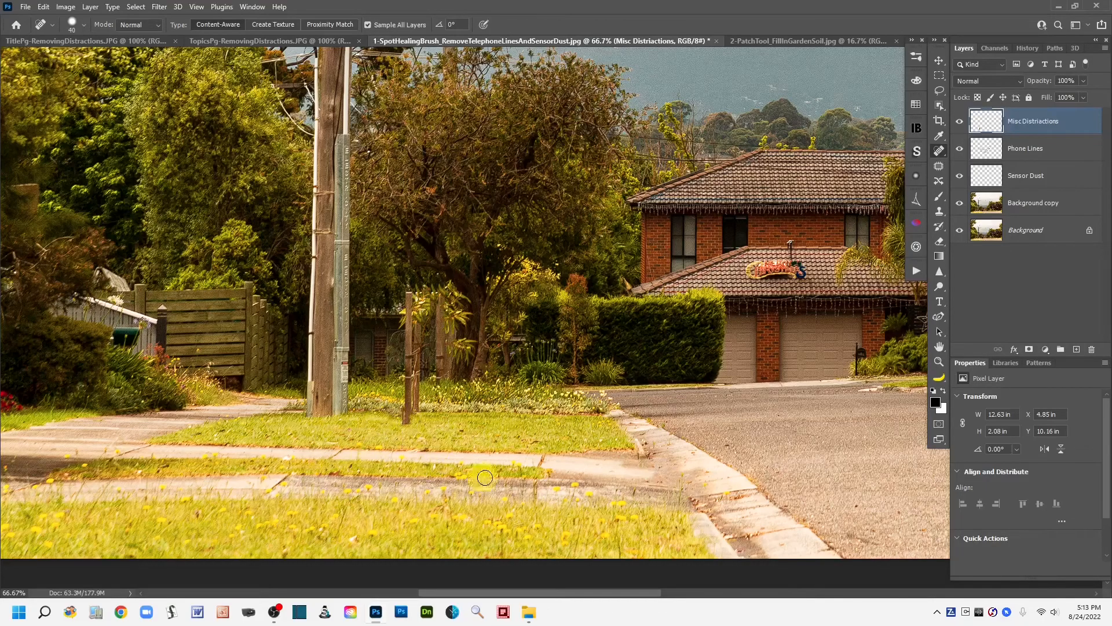
- Compare the retouched street photo with the original by showing only the Background layer and restoring the other layers repeatedly
{"action": "key", "text": "ctrl+minus"}
{"action": "key", "text": "ctrl+minus"}
{"action": "key", "text": "ctrl+minus"}
{"action": "key", "text": "ctrl+minus"}
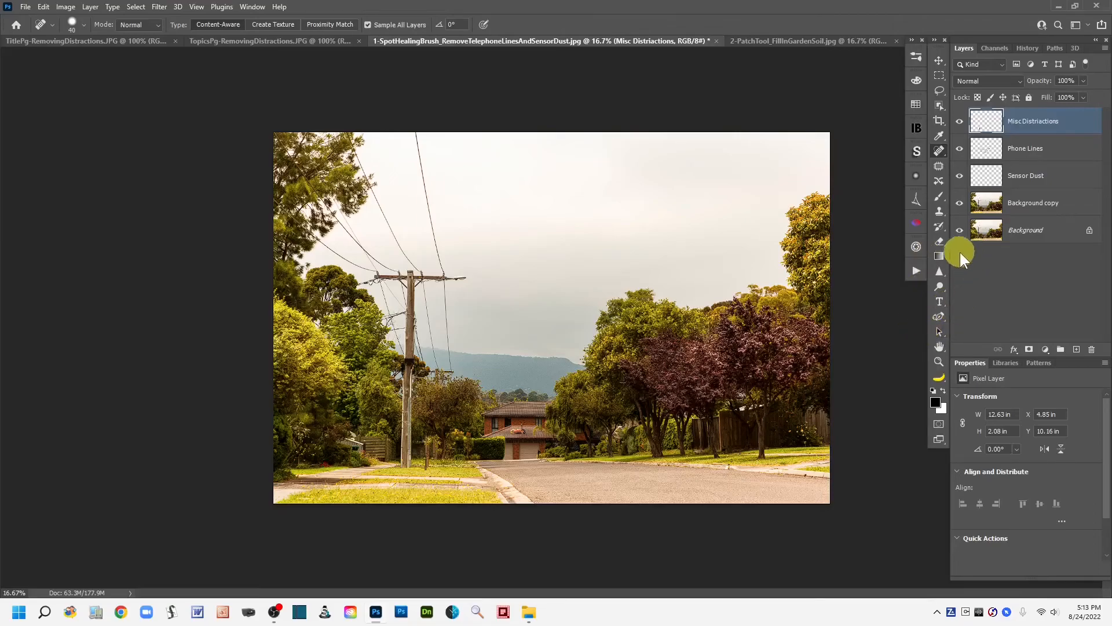
{"action": "left_click", "coordinate": [960, 230], "text": "alt"}
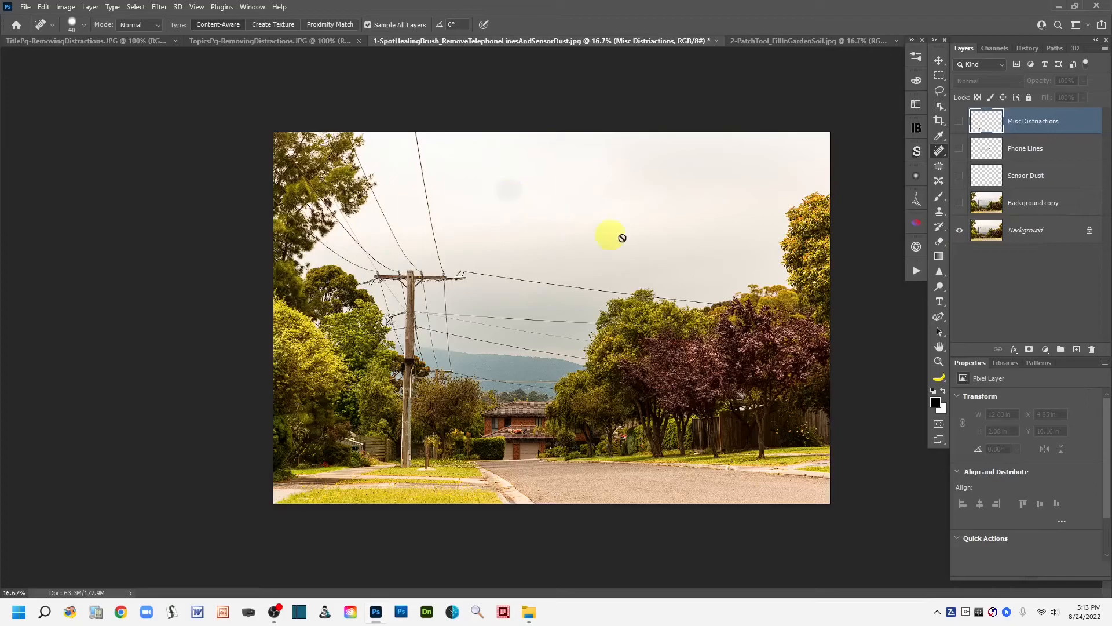
{"action": "left_click", "coordinate": [959, 230], "text": "alt"}
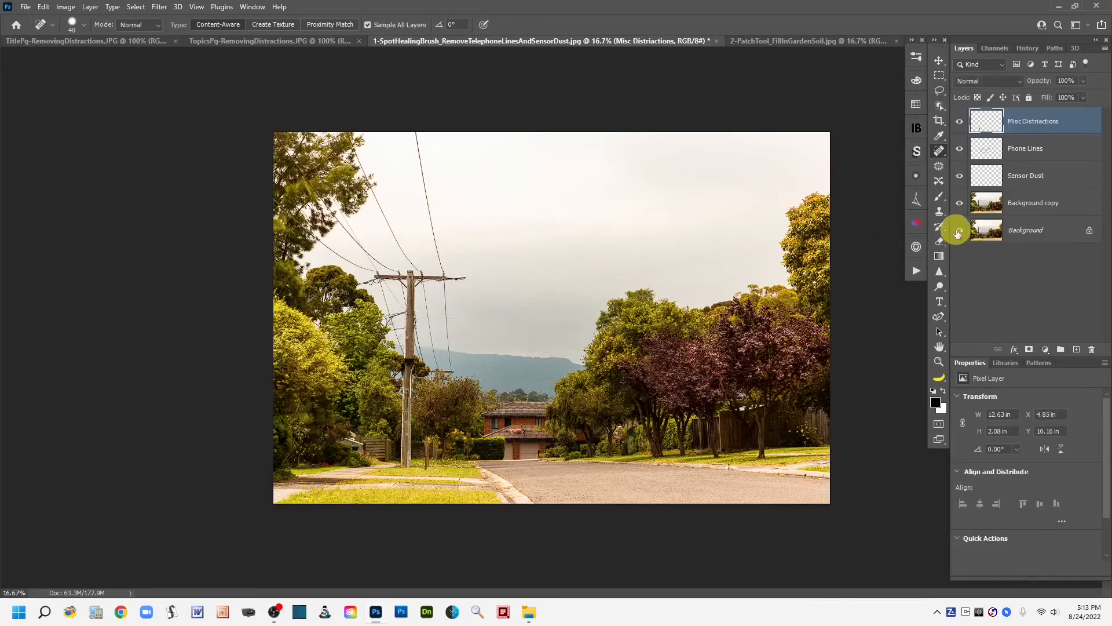
{"action": "left_click", "coordinate": [958, 231], "text": "alt"}
{"action": "left_click", "coordinate": [958, 232], "text": "alt"}
{"action": "left_click", "coordinate": [958, 231], "text": "alt"}
{"action": "left_click", "coordinate": [958, 232], "text": "alt"}
{"action": "left_click", "coordinate": [958, 232], "text": "alt"}
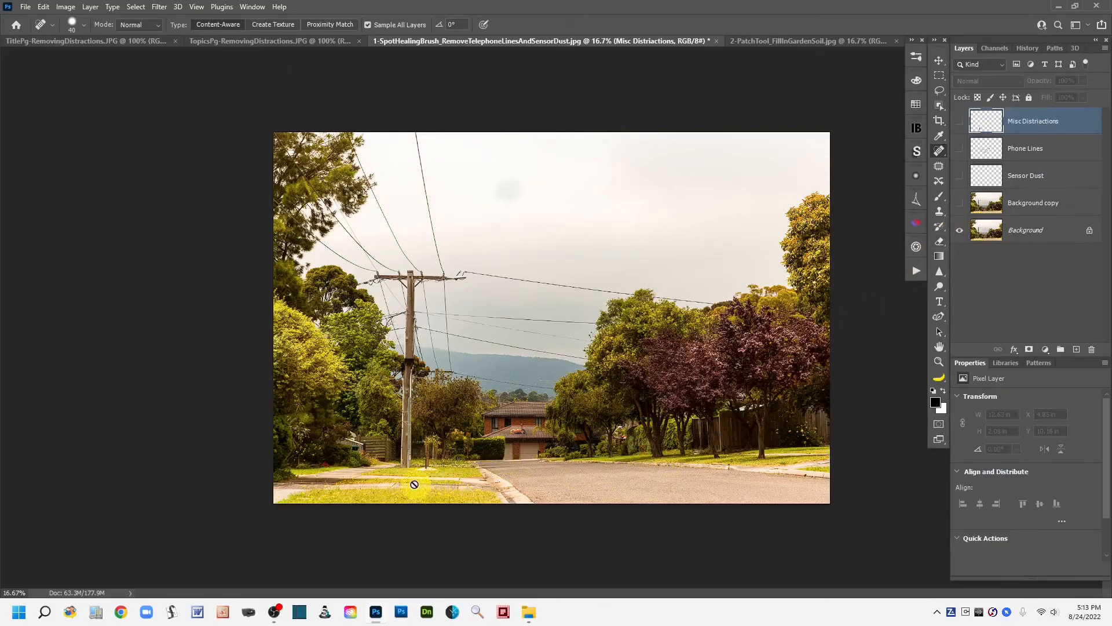
{"action": "left_click", "coordinate": [958, 232], "text": "alt"}
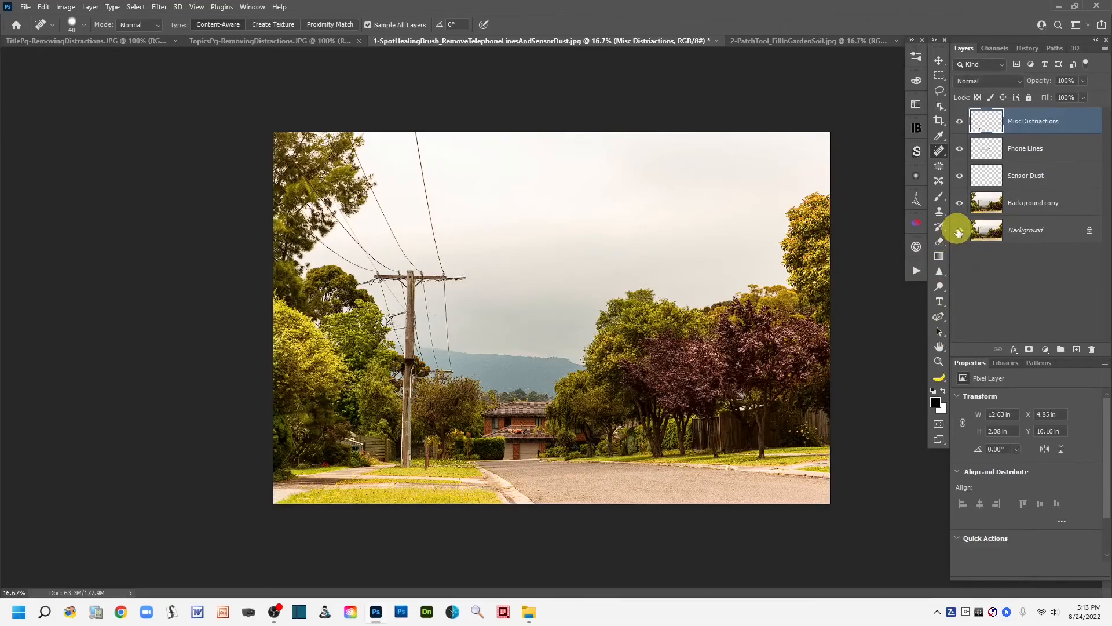
{"action": "left_click", "coordinate": [958, 233], "text": "alt"}
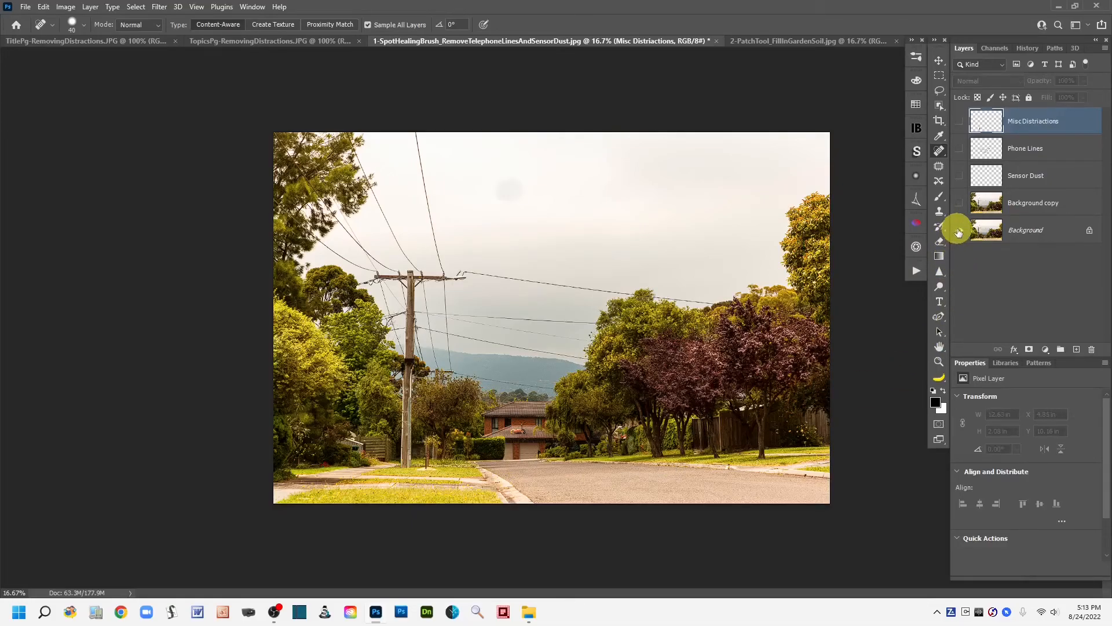
- Delete the Misc Distriactions, Phone Lines, Sensor Dust and Background copy layers, leaving only the Background layer
{"action": "left_click", "coordinate": [1078, 204], "text": "shift"}
{"action": "left_click_drag", "start_coordinate": [1078, 204], "coordinate": [1092, 349]}
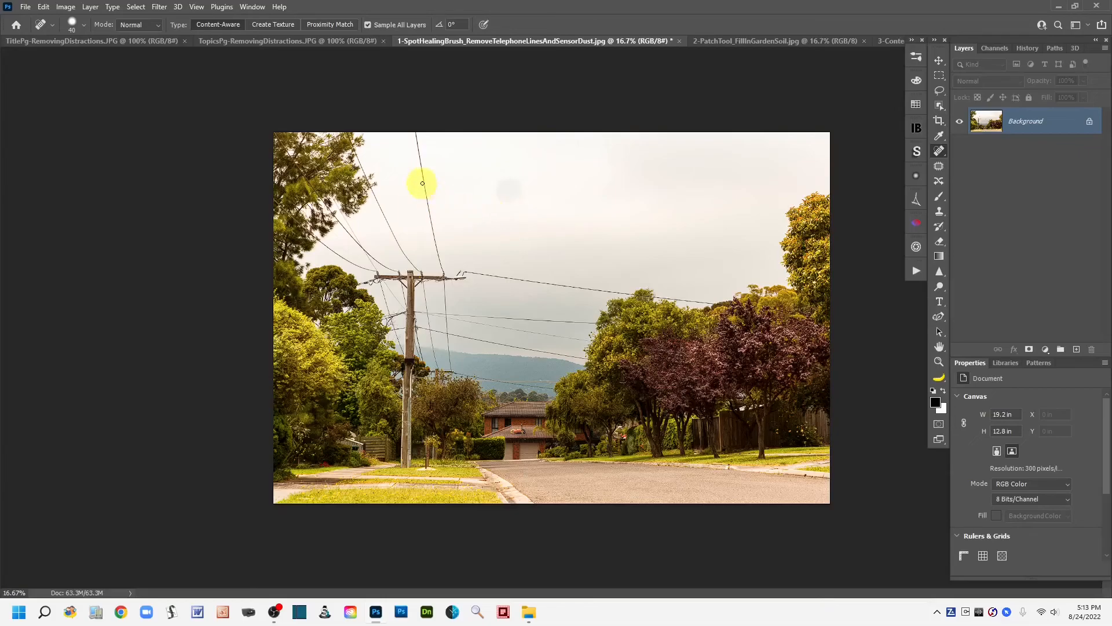
- In 2-PatchTool_FillInGardenSoil.jpg, activate the Patch tool, duplicate the Background layer and add an empty layer above the copy
{"action": "left_click", "coordinate": [720, 42]}
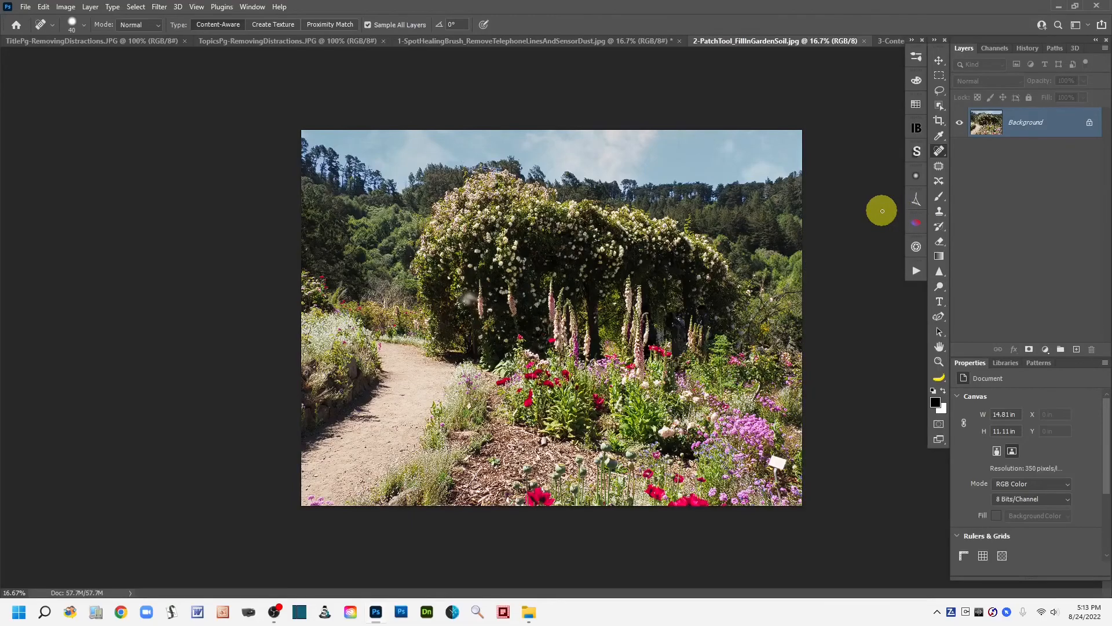
{"action": "left_click", "coordinate": [939, 167]}
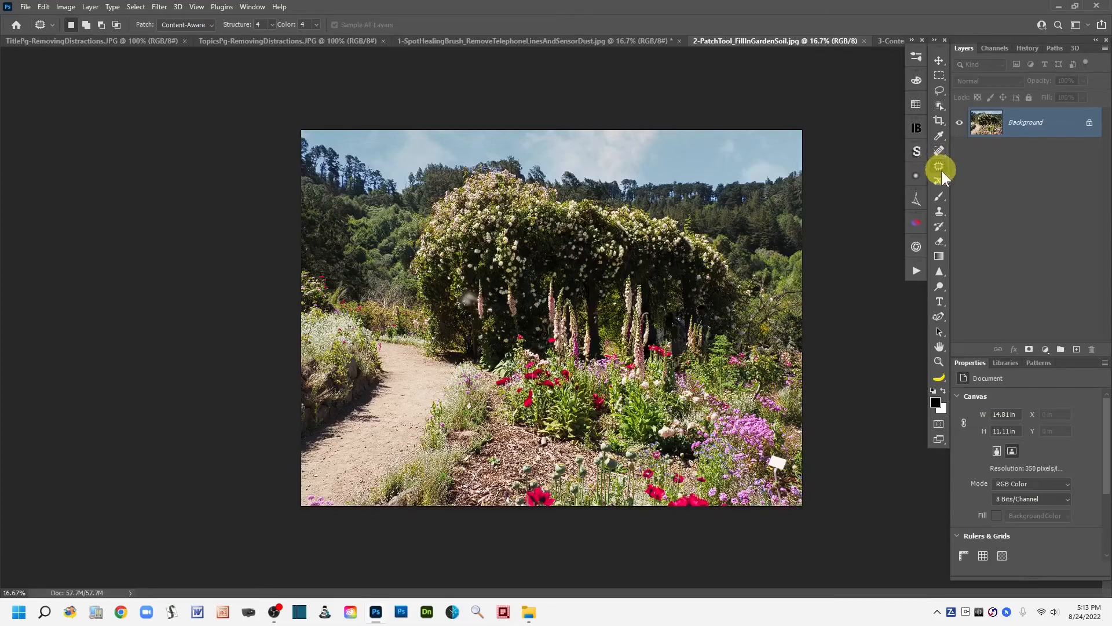
{"action": "left_click_drag", "start_coordinate": [1067, 125], "coordinate": [1079, 350]}
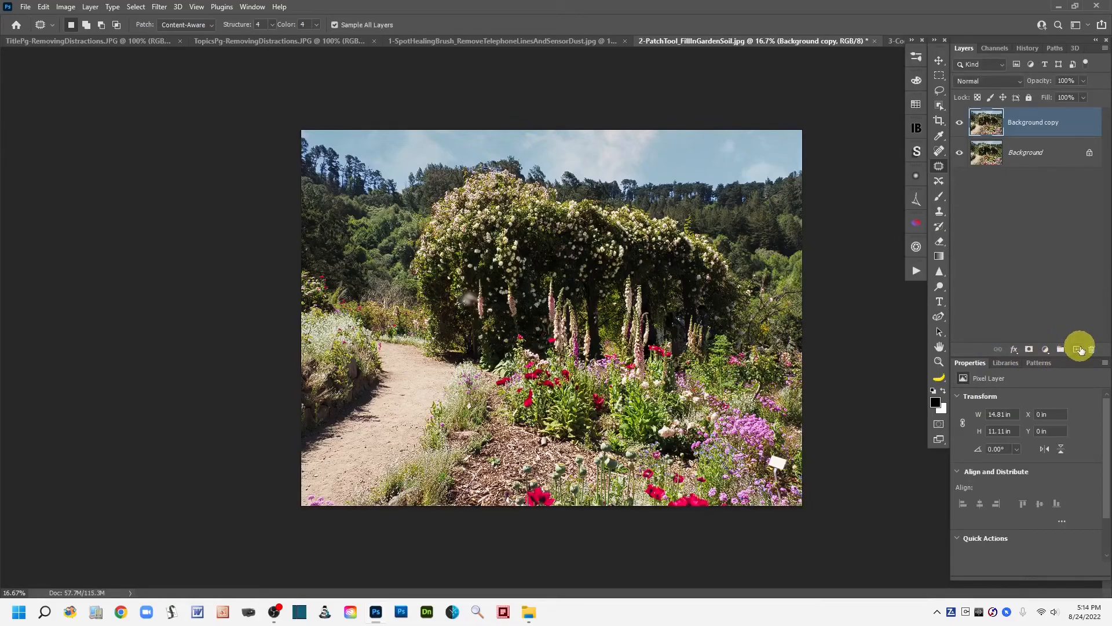
{"action": "left_click", "coordinate": [1077, 348]}
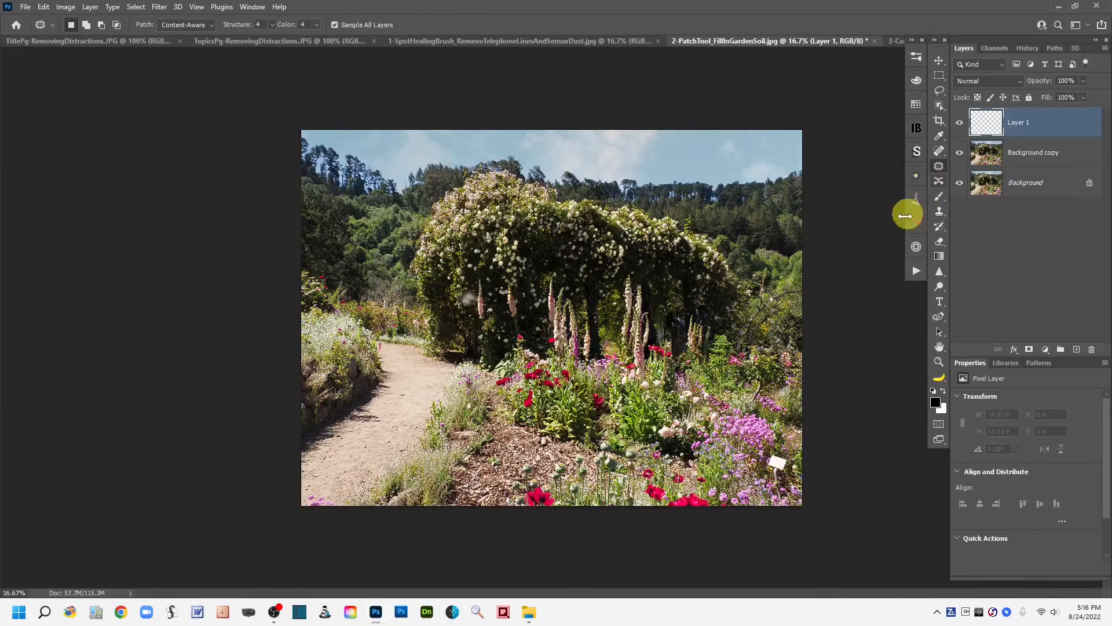
- Patch out the white sign and its stake in the flower bed, sampling the purple flowers diagonally above it
{"action": "key", "text": "ctrl+plus"}
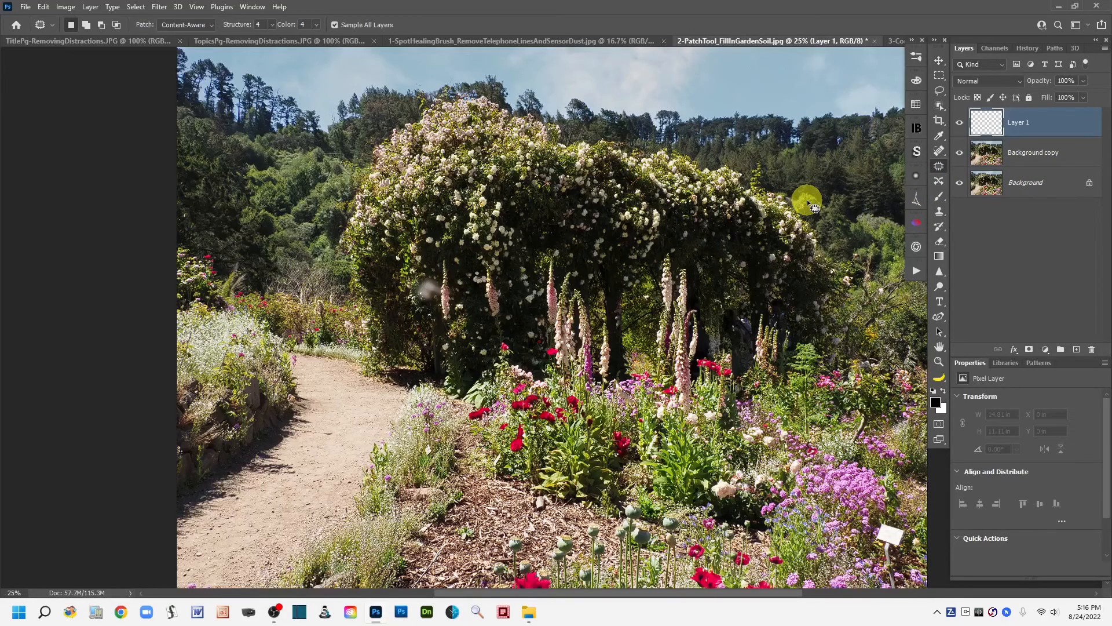
{"action": "left_click_drag", "start_coordinate": [763, 379], "coordinate": [654, 304]}
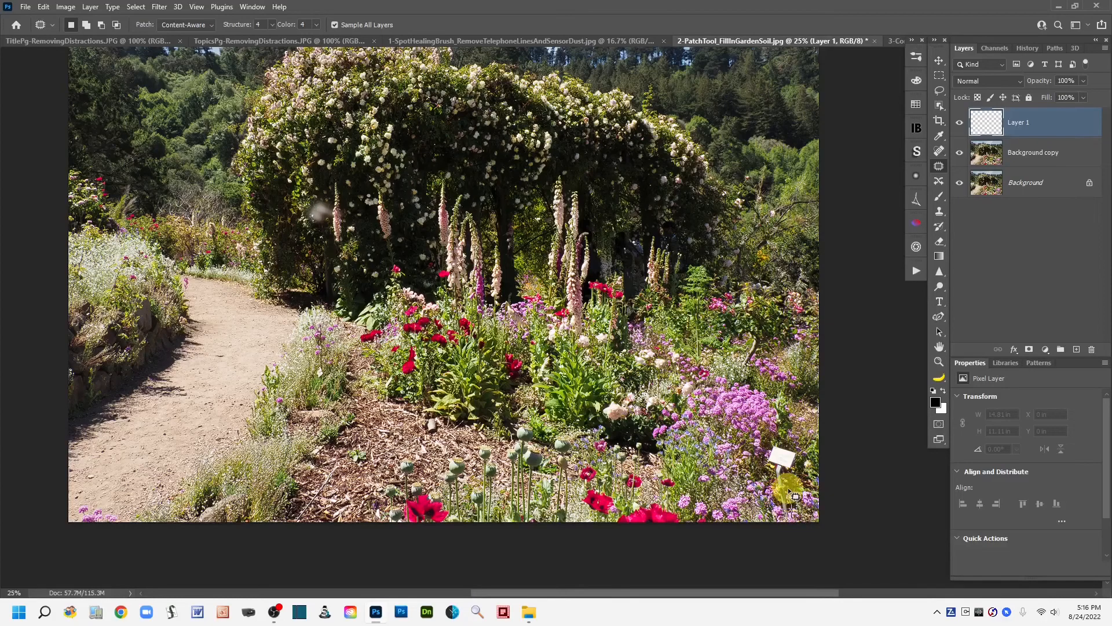
{"action": "mouse_move", "coordinate": [787, 481]}
{"action": "left_mouse_down"}
{"action": "mouse_move", "coordinate": [800, 455]}
{"action": "mouse_move", "coordinate": [783, 440]}
{"action": "mouse_move", "coordinate": [766, 453]}
{"action": "mouse_move", "coordinate": [770, 472]}
{"action": "mouse_move", "coordinate": [786, 525]}
{"action": "mouse_move", "coordinate": [805, 520]}
{"action": "left_mouse_up"}
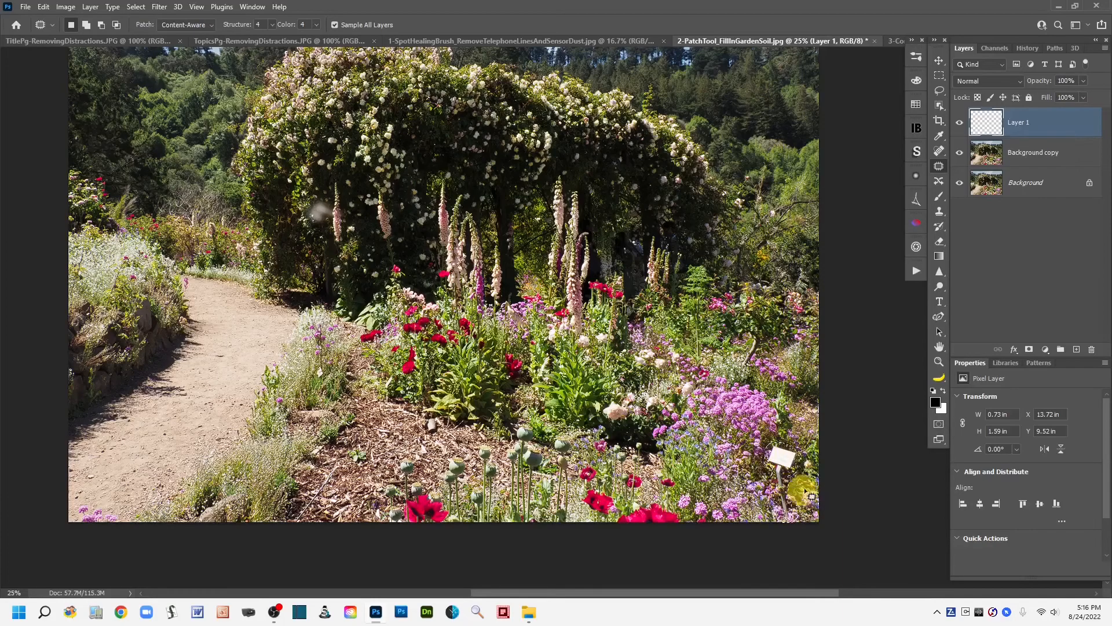
{"action": "mouse_move", "coordinate": [805, 464]}
{"action": "left_mouse_down"}
{"action": "mouse_move", "coordinate": [821, 468]}
{"action": "mouse_move", "coordinate": [787, 466]}
{"action": "left_mouse_up"}
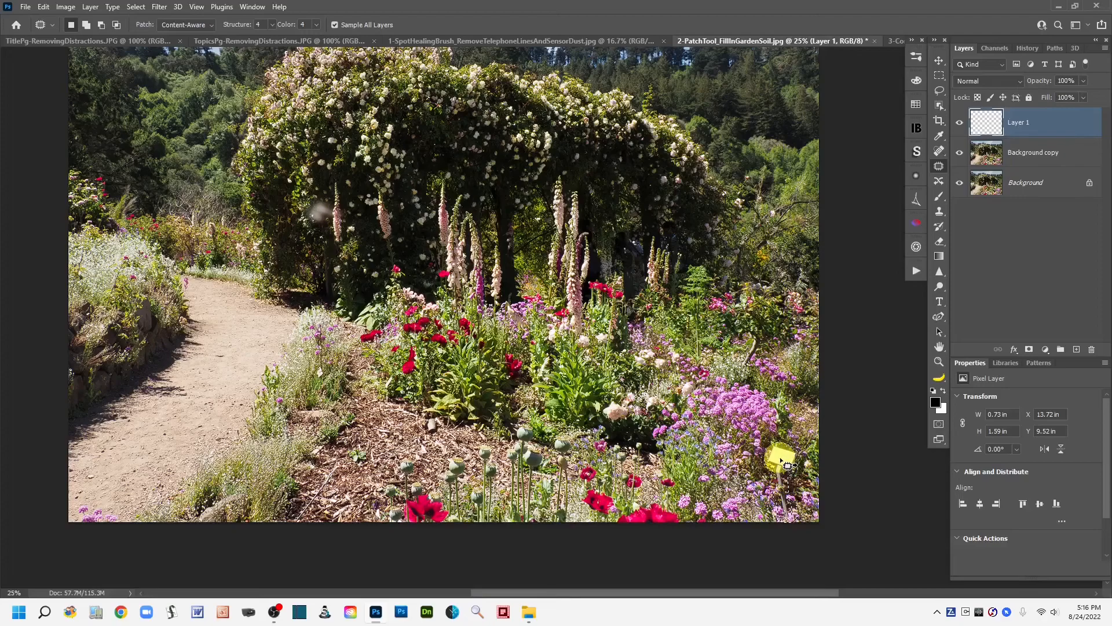
{"action": "left_click_drag", "start_coordinate": [787, 466], "coordinate": [751, 422]}
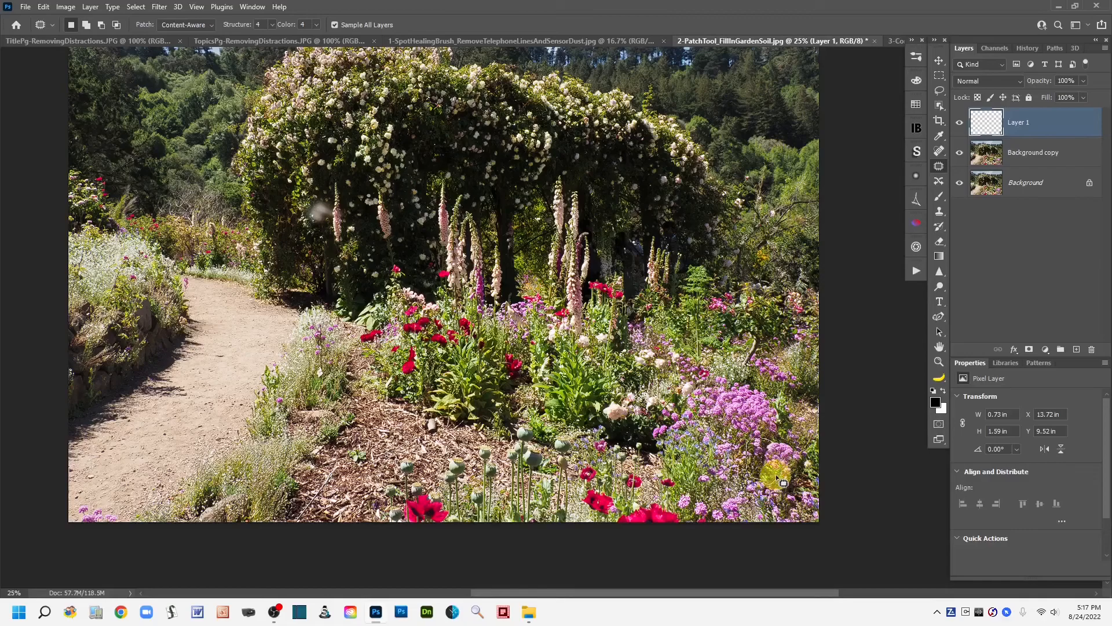
- Patch the duplicated purple flower cluster and leftover areas around the sign's former place with samples from the surrounding flowers
{"action": "left_click_drag", "start_coordinate": [769, 465], "coordinate": [772, 444]}
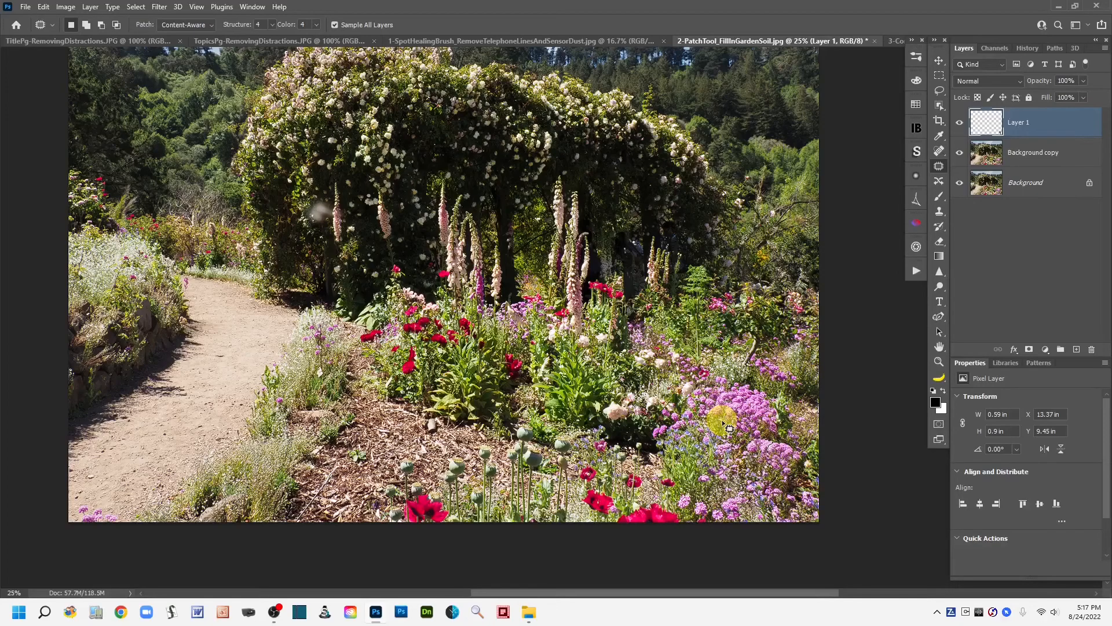
{"action": "mouse_move", "coordinate": [775, 520]}
{"action": "left_mouse_down"}
{"action": "mouse_move", "coordinate": [814, 542]}
{"action": "mouse_move", "coordinate": [808, 503]}
{"action": "mouse_move", "coordinate": [766, 436]}
{"action": "left_mouse_up"}
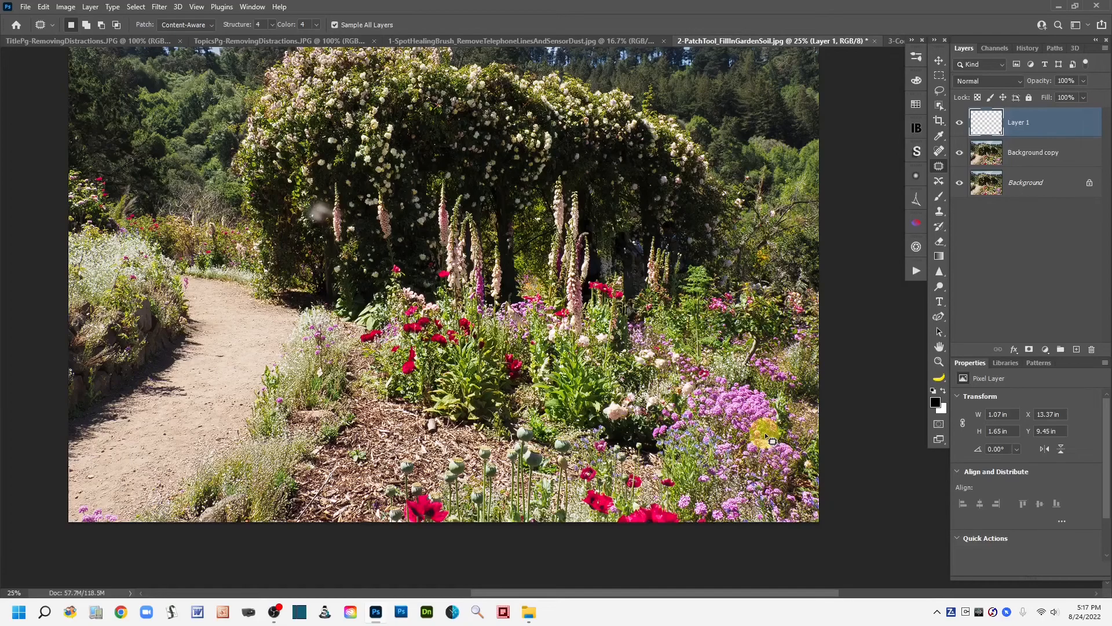
{"action": "mouse_move", "coordinate": [777, 439]}
{"action": "left_mouse_down"}
{"action": "mouse_move", "coordinate": [773, 428]}
{"action": "mouse_move", "coordinate": [765, 436]}
{"action": "mouse_move", "coordinate": [779, 435]}
{"action": "left_mouse_up"}
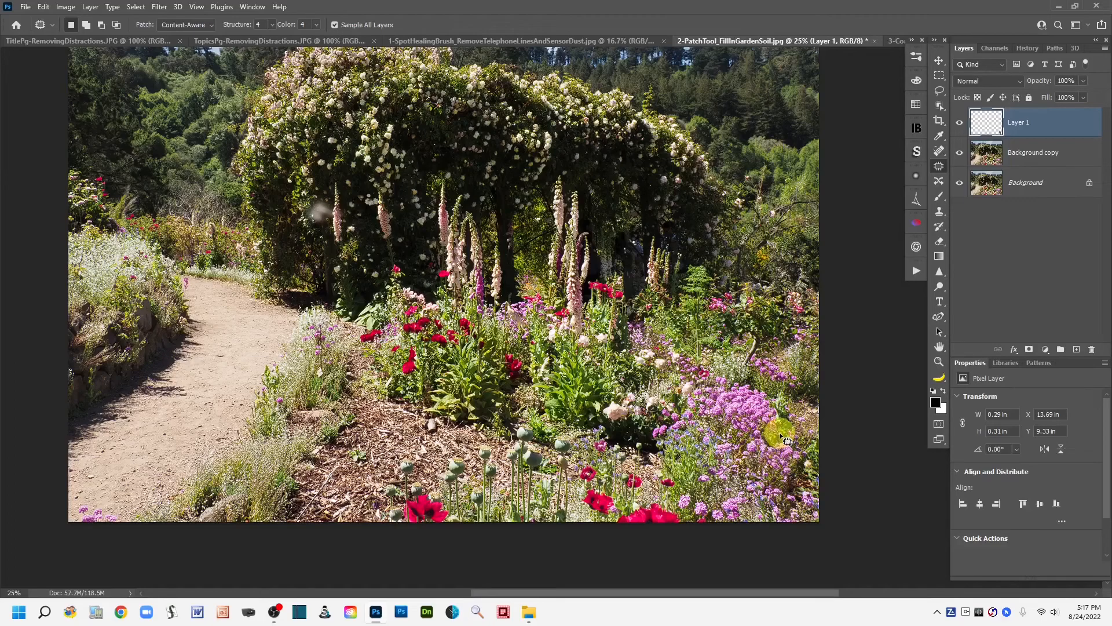
{"action": "left_click", "coordinate": [898, 446]}
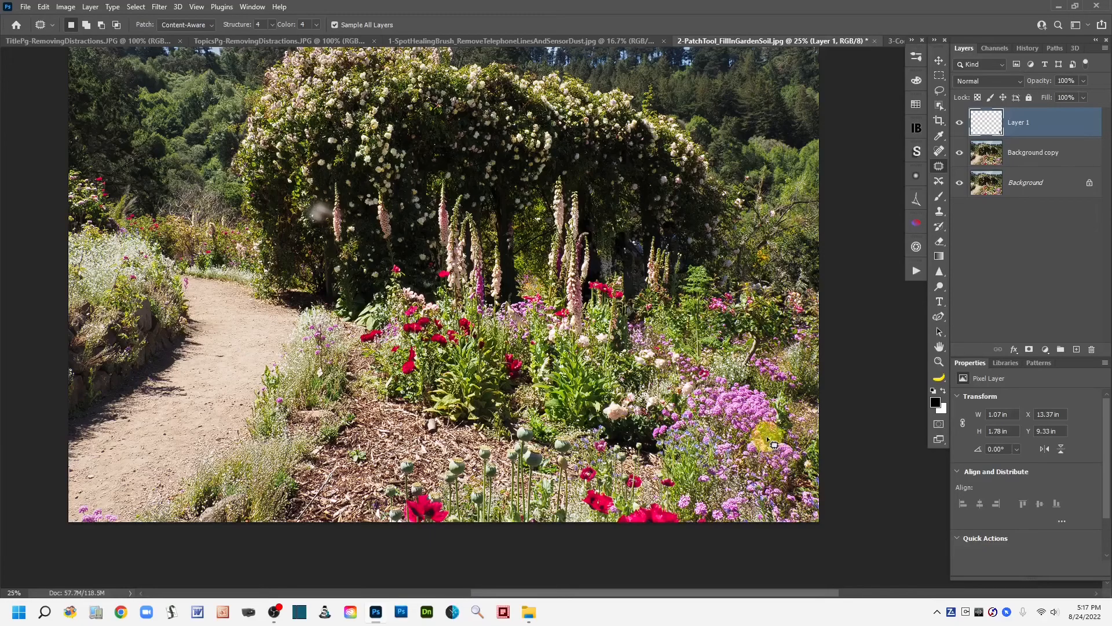
{"action": "left_click_drag", "start_coordinate": [770, 439], "coordinate": [770, 438]}
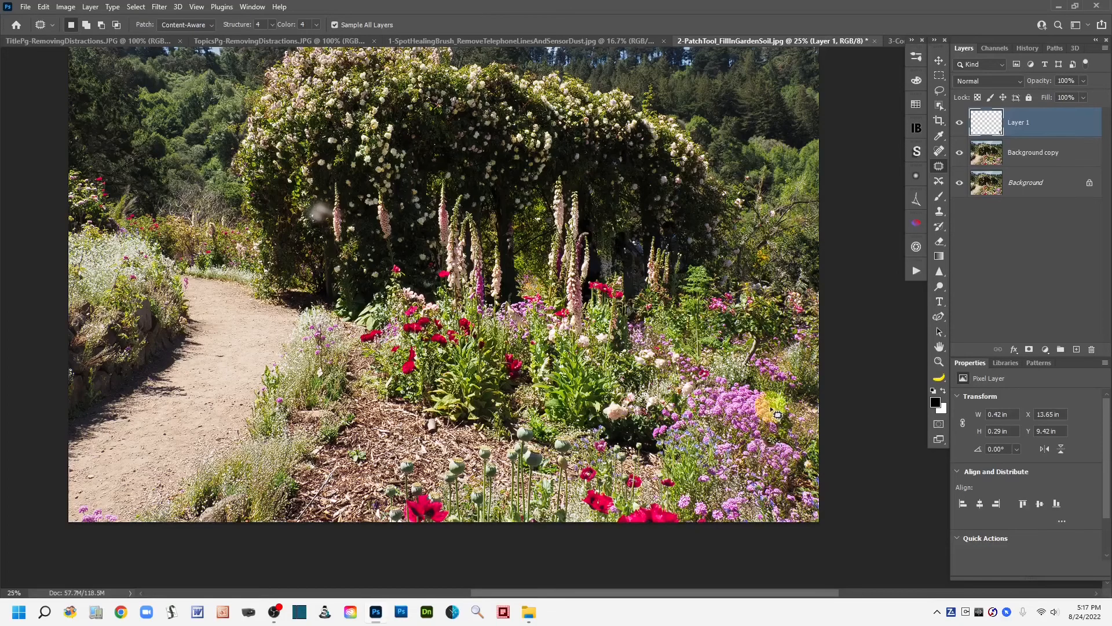
{"action": "left_click_drag", "start_coordinate": [761, 451], "coordinate": [733, 396]}
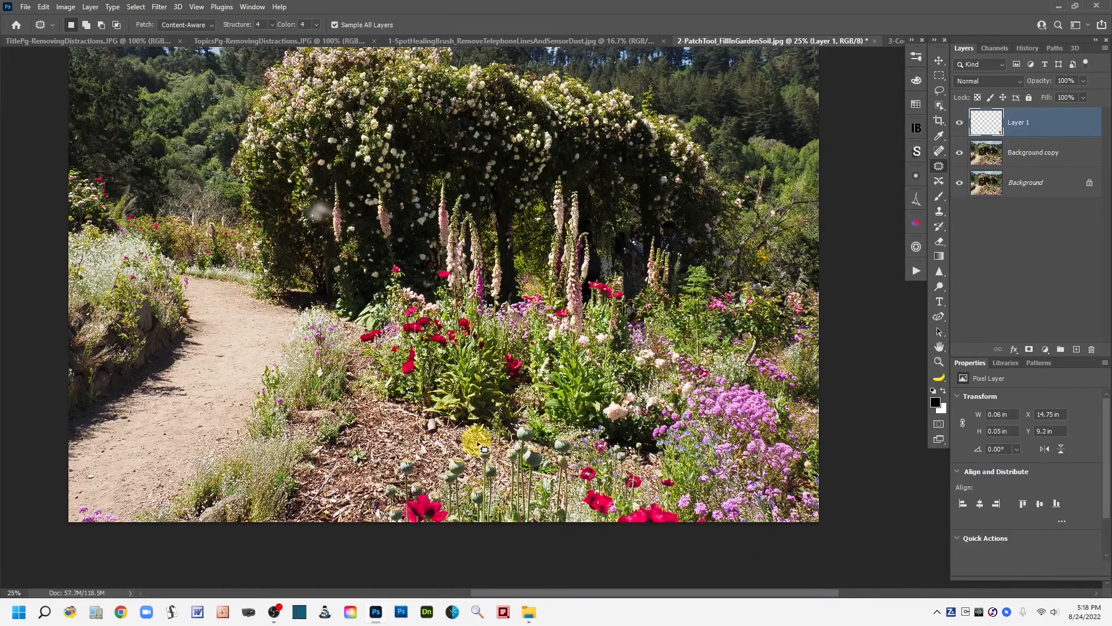
- Patch out the purple flowers in the photo's lower-left corner with a sample of the dirt path, and deselect
{"action": "left_click_drag", "start_coordinate": [452, 434], "coordinate": [534, 449]}
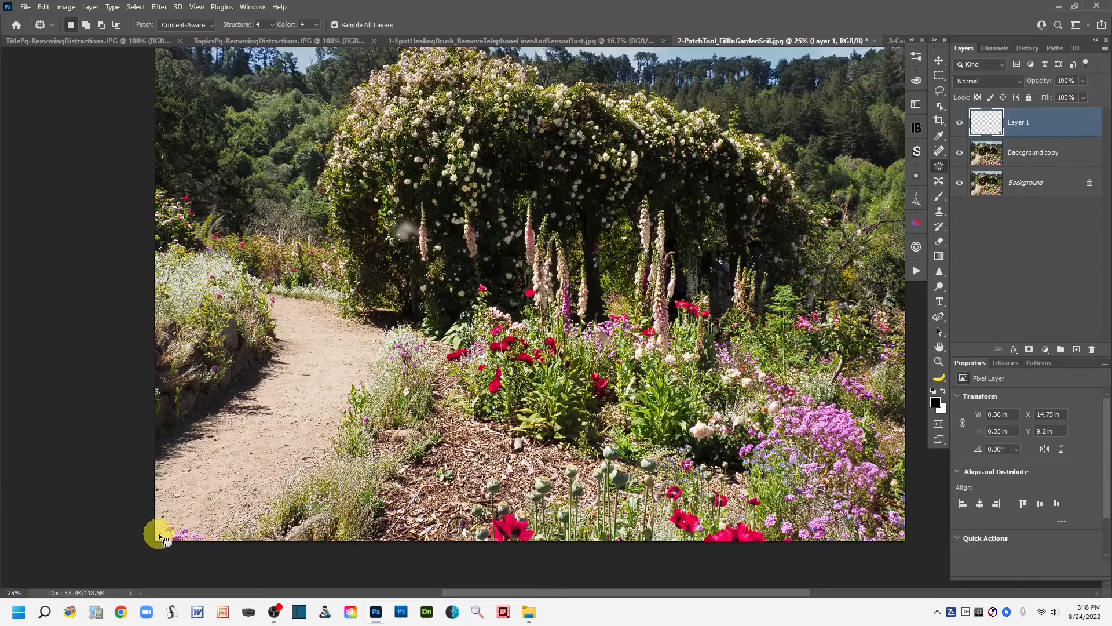
{"action": "mouse_move", "coordinate": [164, 518]}
{"action": "left_mouse_down"}
{"action": "mouse_move", "coordinate": [196, 518]}
{"action": "mouse_move", "coordinate": [216, 546]}
{"action": "mouse_move", "coordinate": [201, 561]}
{"action": "mouse_move", "coordinate": [161, 562]}
{"action": "left_mouse_up"}
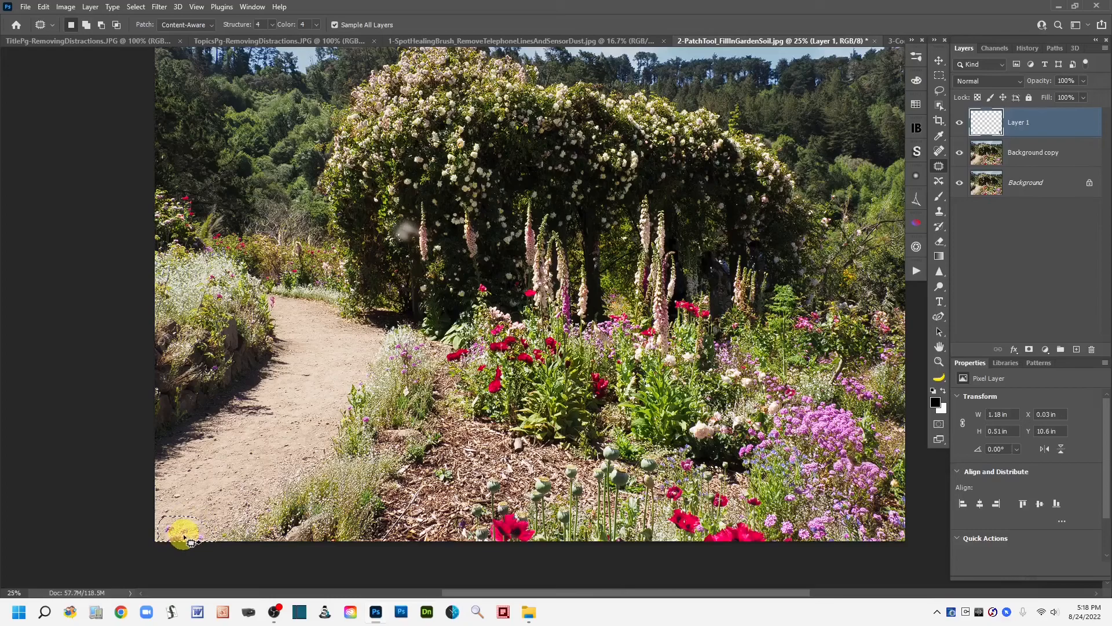
{"action": "left_click_drag", "start_coordinate": [182, 536], "coordinate": [253, 478]}
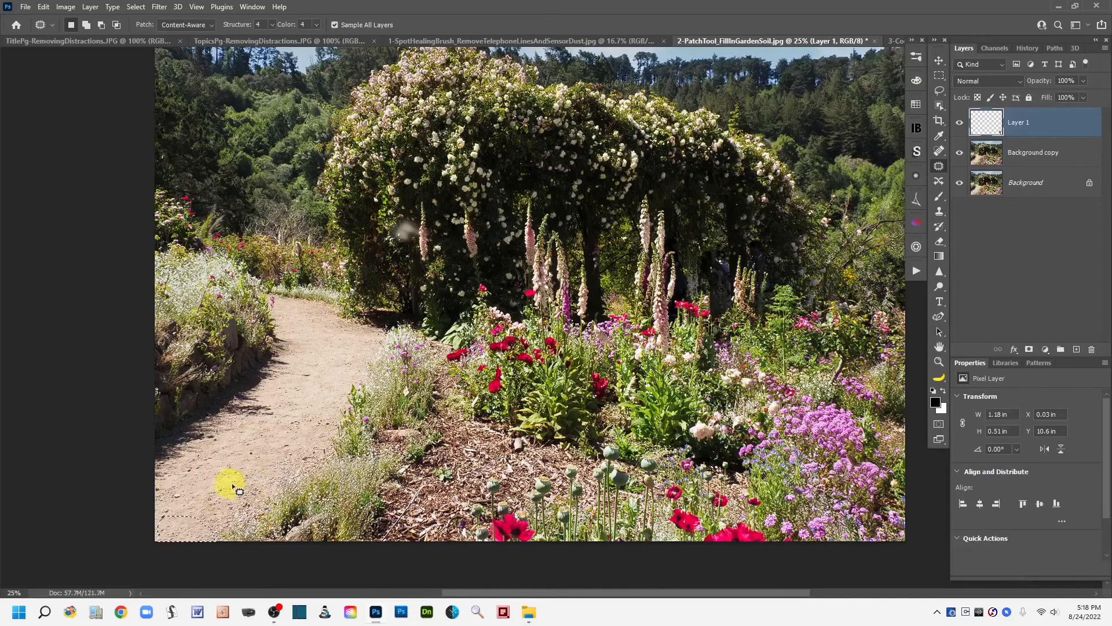
{"action": "left_click", "coordinate": [271, 565]}
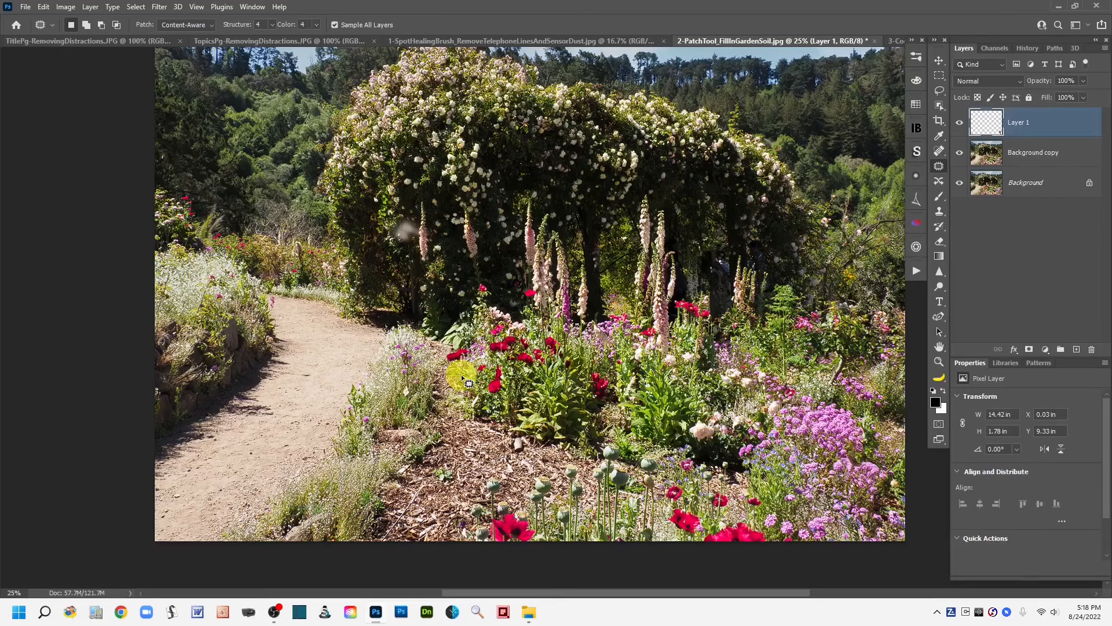
- Patch the bare mulch beside and below the red flowers with samples taken from the red flower bed
{"action": "mouse_move", "coordinate": [451, 370]}
{"action": "left_mouse_down"}
{"action": "mouse_move", "coordinate": [433, 385]}
{"action": "mouse_move", "coordinate": [432, 414]}
{"action": "mouse_move", "coordinate": [469, 437]}
{"action": "mouse_move", "coordinate": [490, 425]}
{"action": "mouse_move", "coordinate": [475, 386]}
{"action": "mouse_move", "coordinate": [445, 368]}
{"action": "left_mouse_up"}
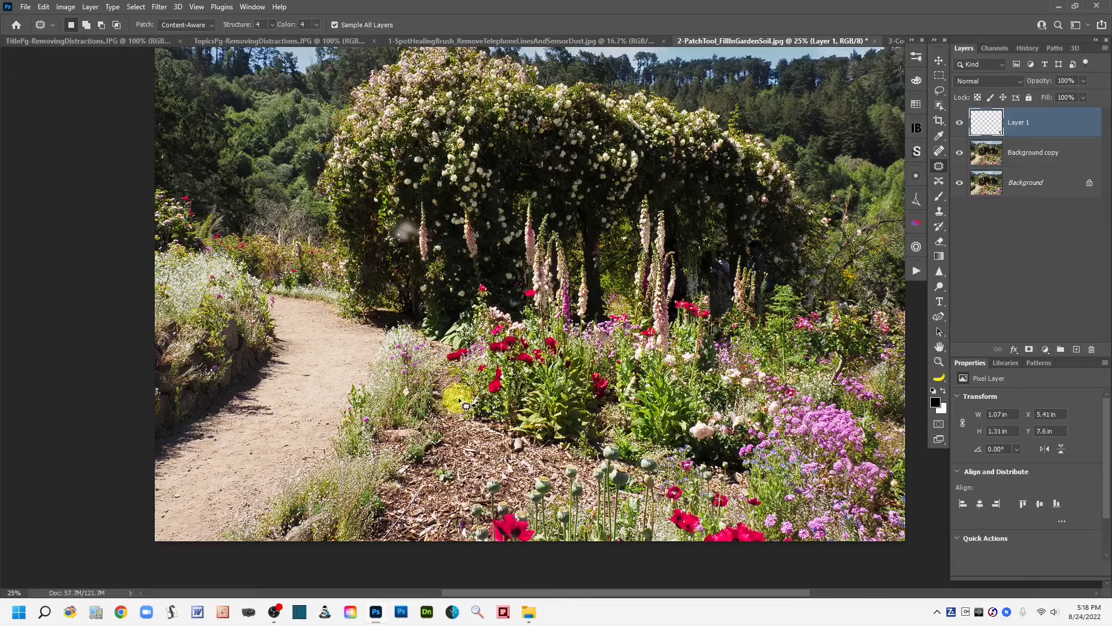
{"action": "left_click_drag", "start_coordinate": [457, 403], "coordinate": [493, 432]}
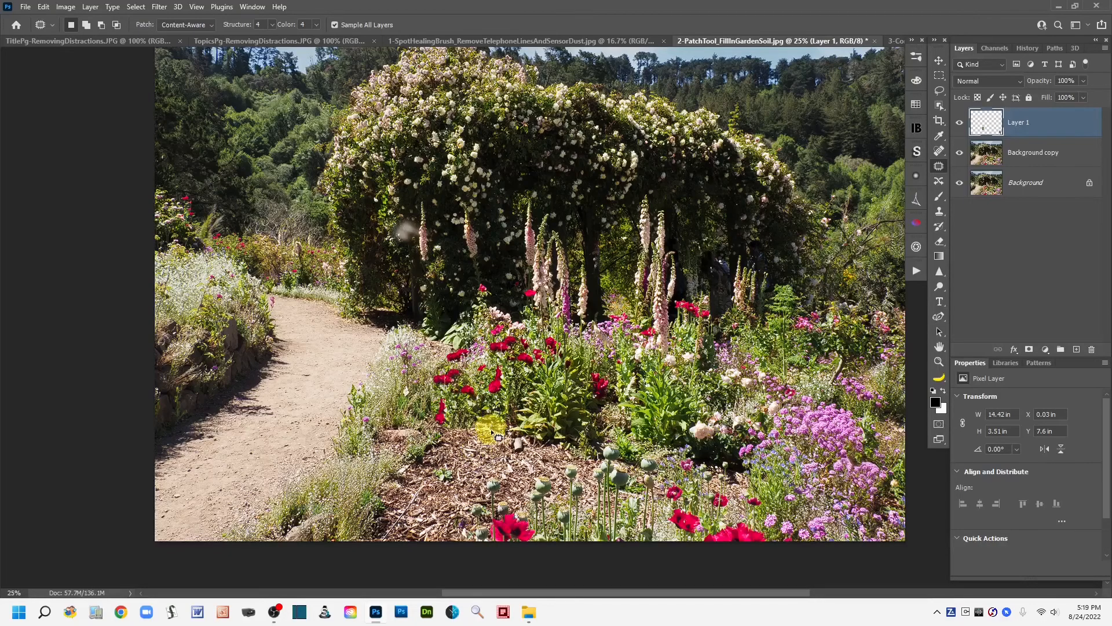
{"action": "mouse_move", "coordinate": [486, 433]}
{"action": "left_mouse_down"}
{"action": "mouse_move", "coordinate": [447, 434]}
{"action": "mouse_move", "coordinate": [429, 463]}
{"action": "mouse_move", "coordinate": [484, 472]}
{"action": "mouse_move", "coordinate": [523, 463]}
{"action": "mouse_move", "coordinate": [489, 448]}
{"action": "mouse_move", "coordinate": [494, 380]}
{"action": "left_mouse_up"}
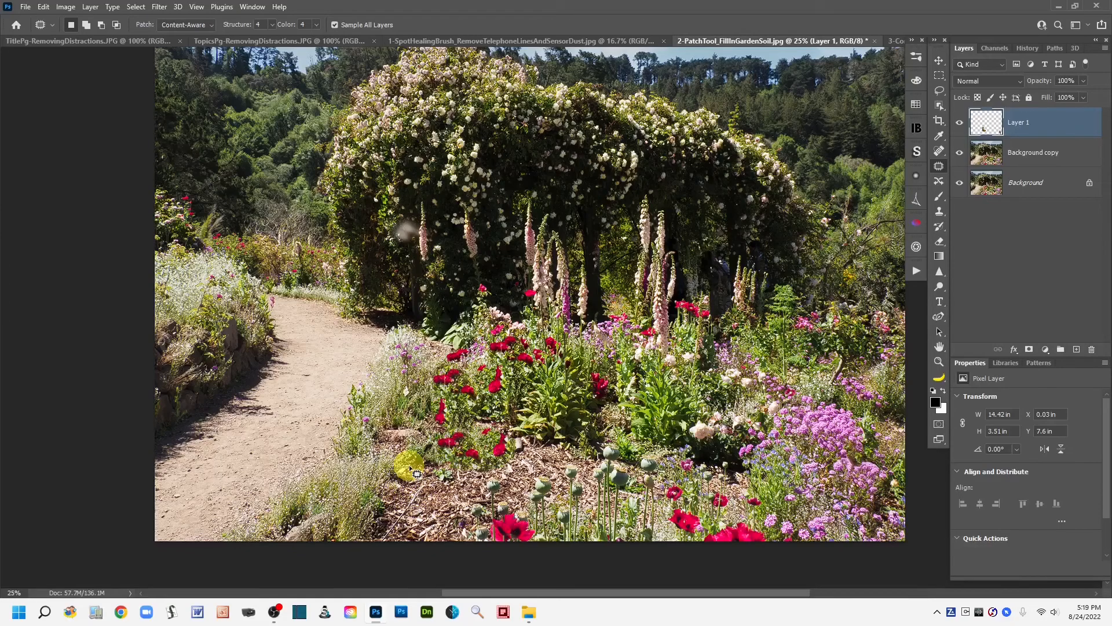
- Patch the mulch next to the grass clump by the path with a sample of the grass, extending it toward the photo's lower edge, and deselect
{"action": "mouse_move", "coordinate": [426, 472]}
{"action": "left_mouse_down"}
{"action": "mouse_move", "coordinate": [463, 479]}
{"action": "mouse_move", "coordinate": [461, 505]}
{"action": "mouse_move", "coordinate": [430, 544]}
{"action": "mouse_move", "coordinate": [387, 560]}
{"action": "mouse_move", "coordinate": [376, 551]}
{"action": "mouse_move", "coordinate": [369, 511]}
{"action": "mouse_move", "coordinate": [395, 478]}
{"action": "mouse_move", "coordinate": [391, 466]}
{"action": "mouse_move", "coordinate": [427, 482]}
{"action": "mouse_move", "coordinate": [427, 509]}
{"action": "mouse_move", "coordinate": [361, 504]}
{"action": "mouse_move", "coordinate": [366, 489]}
{"action": "mouse_move", "coordinate": [351, 502]}
{"action": "mouse_move", "coordinate": [377, 514]}
{"action": "left_mouse_up"}
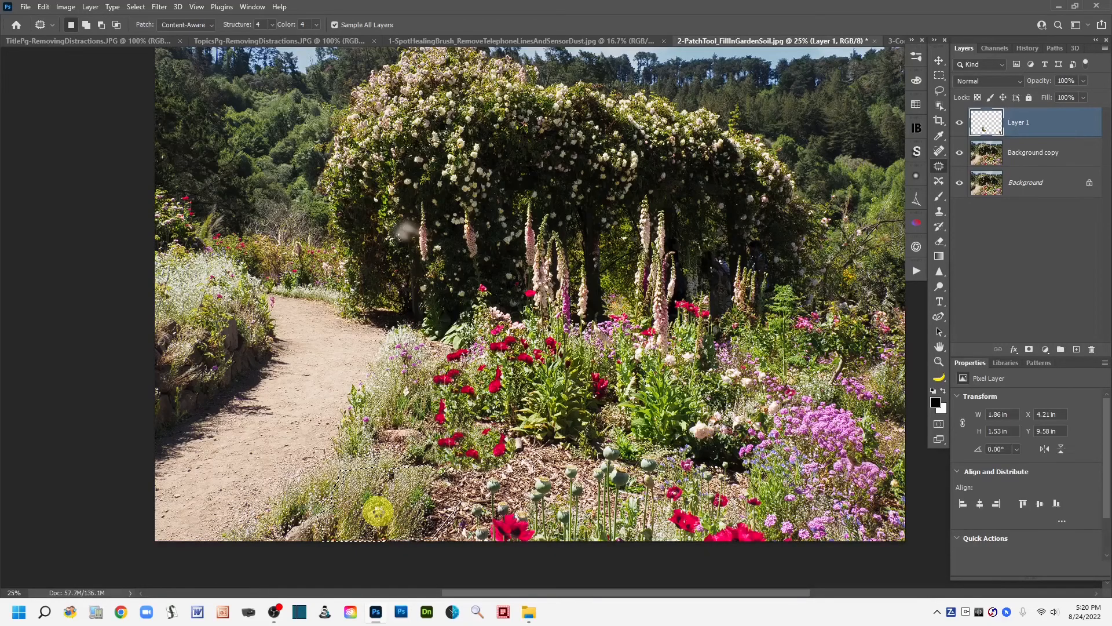
{"action": "left_click", "coordinate": [506, 541]}
{"action": "mouse_move", "coordinate": [506, 541]}
{"action": "left_mouse_down"}
{"action": "mouse_move", "coordinate": [434, 533]}
{"action": "mouse_move", "coordinate": [495, 529]}
{"action": "left_mouse_up"}
{"action": "key", "text": "ctrl+d"}
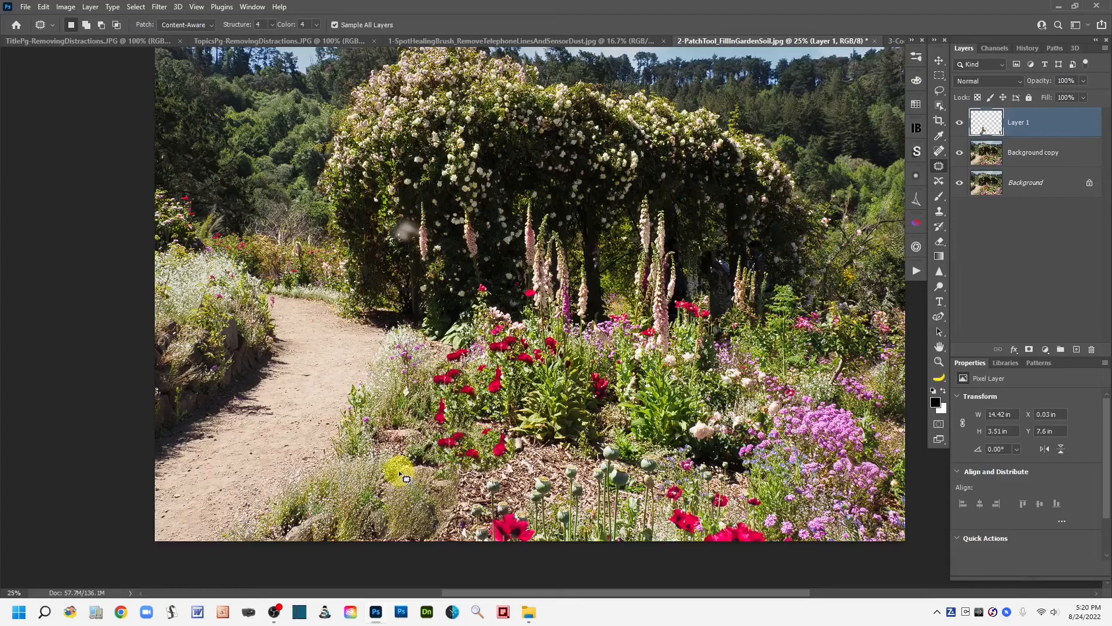
- Touch up the patched grass clump around its upper edge and base with small patches from the neighbouring foliage, and deselect
{"action": "mouse_move", "coordinate": [387, 471]}
{"action": "left_mouse_down"}
{"action": "mouse_move", "coordinate": [356, 507]}
{"action": "mouse_move", "coordinate": [360, 539]}
{"action": "mouse_move", "coordinate": [378, 541]}
{"action": "mouse_move", "coordinate": [408, 486]}
{"action": "mouse_move", "coordinate": [383, 513]}
{"action": "mouse_move", "coordinate": [355, 497]}
{"action": "left_mouse_up"}
{"action": "left_click", "coordinate": [429, 498]}
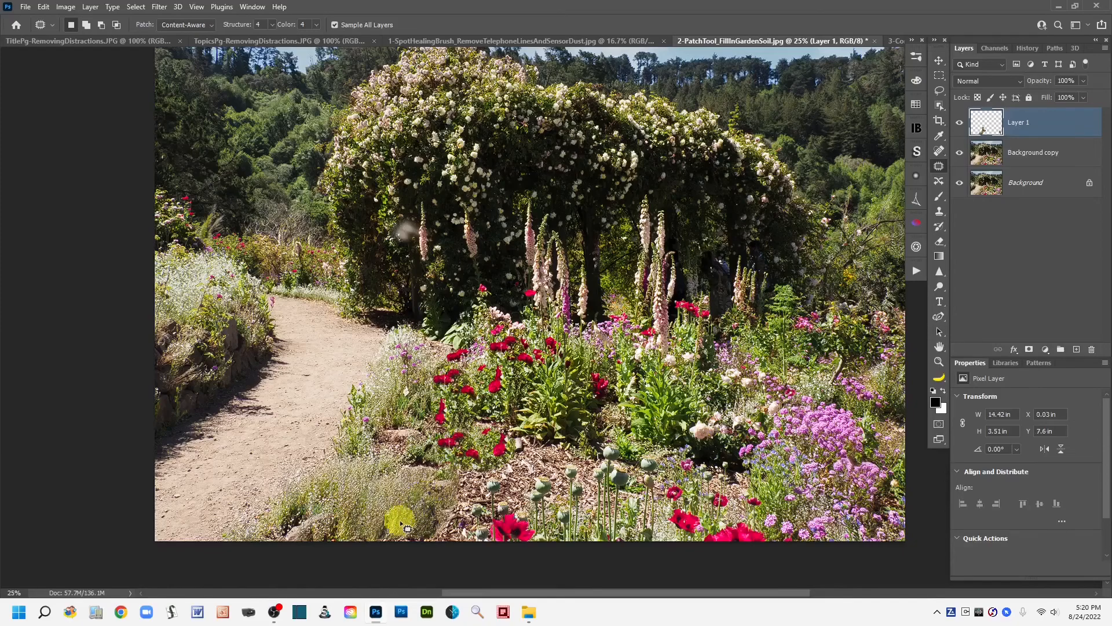
{"action": "mouse_move", "coordinate": [374, 539]}
{"action": "left_mouse_down"}
{"action": "mouse_move", "coordinate": [393, 531]}
{"action": "mouse_move", "coordinate": [389, 515]}
{"action": "mouse_move", "coordinate": [369, 524]}
{"action": "left_mouse_up"}
{"action": "left_click", "coordinate": [411, 506]}
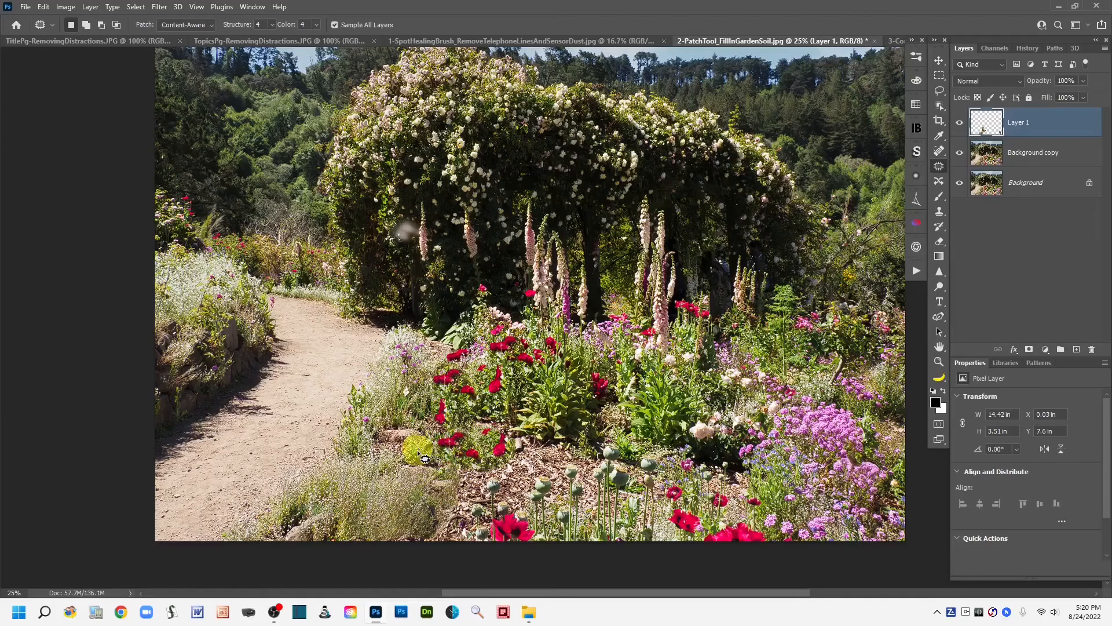
{"action": "mouse_move", "coordinate": [419, 469]}
{"action": "left_mouse_down"}
{"action": "mouse_move", "coordinate": [447, 466]}
{"action": "mouse_move", "coordinate": [436, 443]}
{"action": "mouse_move", "coordinate": [413, 449]}
{"action": "mouse_move", "coordinate": [447, 468]}
{"action": "left_mouse_up"}
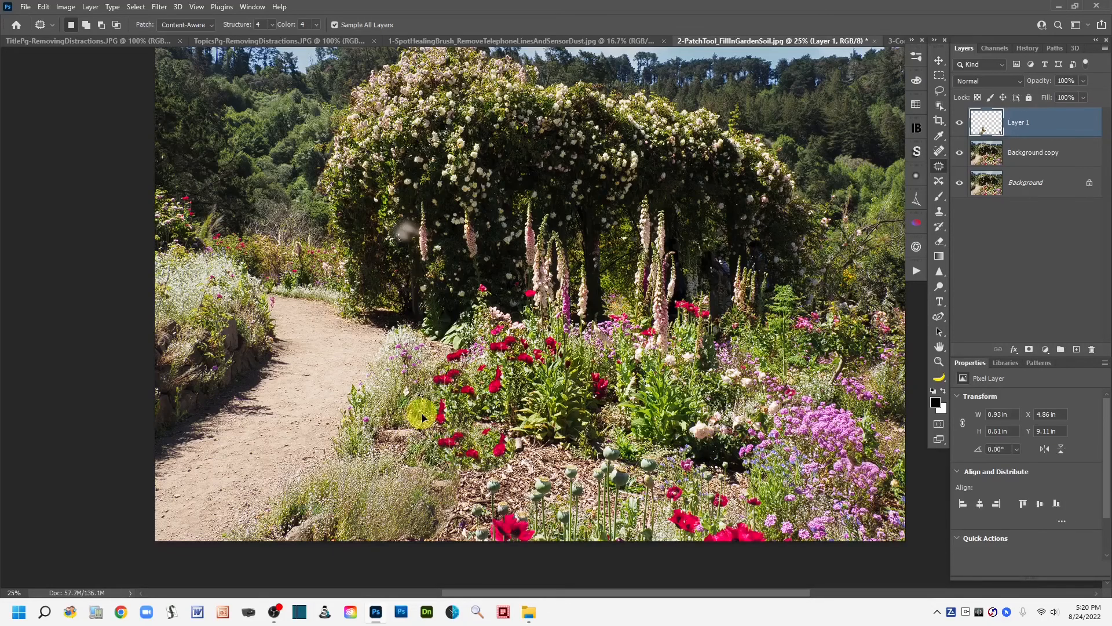
{"action": "left_click_drag", "start_coordinate": [429, 421], "coordinate": [613, 515]}
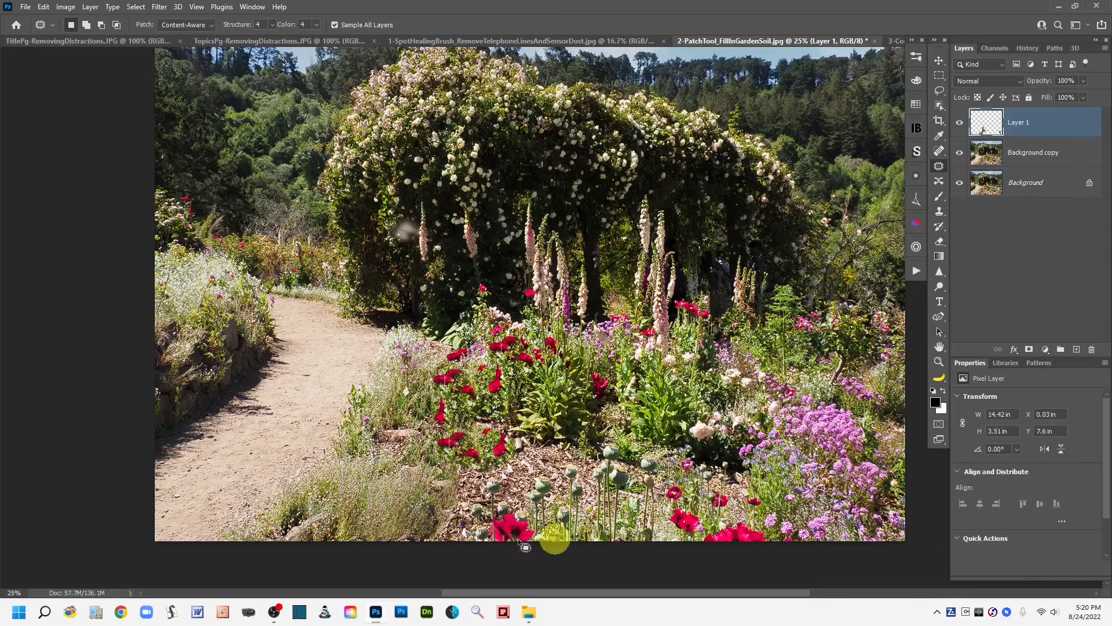
- Patch the mulch strip between the grass clump and the red poppy at the photo's lower edge, and deselect
{"action": "mouse_move", "coordinate": [477, 549]}
{"action": "left_mouse_down"}
{"action": "mouse_move", "coordinate": [464, 521]}
{"action": "mouse_move", "coordinate": [470, 472]}
{"action": "mouse_move", "coordinate": [425, 521]}
{"action": "mouse_move", "coordinate": [422, 551]}
{"action": "mouse_move", "coordinate": [472, 556]}
{"action": "mouse_move", "coordinate": [469, 536]}
{"action": "mouse_move", "coordinate": [449, 528]}
{"action": "mouse_move", "coordinate": [546, 533]}
{"action": "mouse_move", "coordinate": [567, 515]}
{"action": "left_mouse_up"}
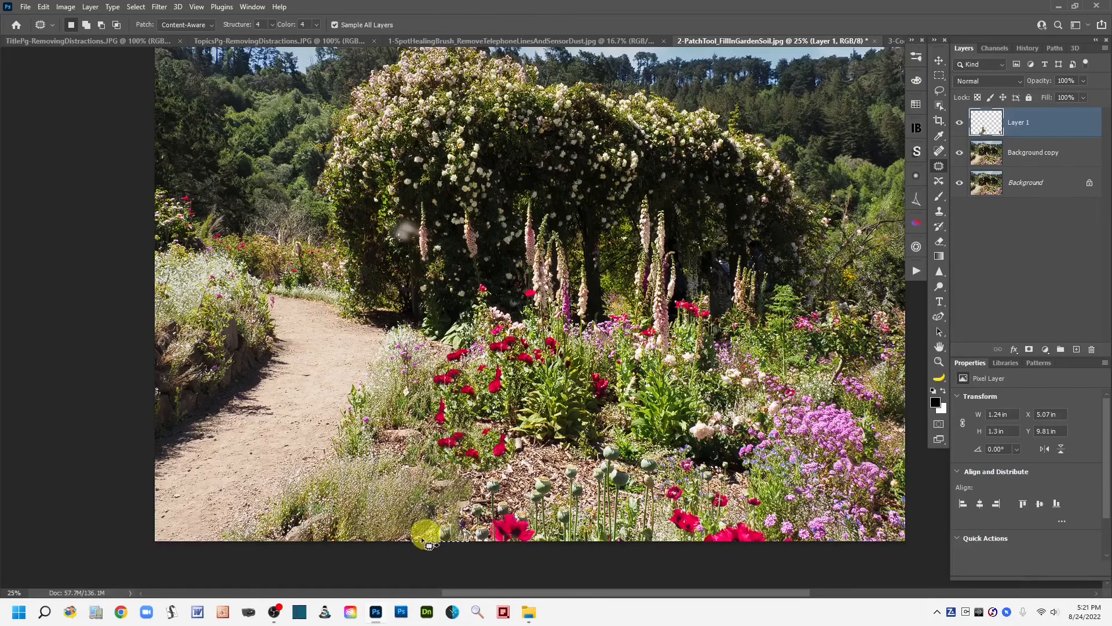
{"action": "mouse_move", "coordinate": [438, 504]}
{"action": "left_mouse_down"}
{"action": "mouse_move", "coordinate": [421, 515]}
{"action": "mouse_move", "coordinate": [445, 513]}
{"action": "mouse_move", "coordinate": [443, 499]}
{"action": "mouse_move", "coordinate": [468, 504]}
{"action": "left_mouse_up"}
{"action": "key", "text": "ctrl+d"}
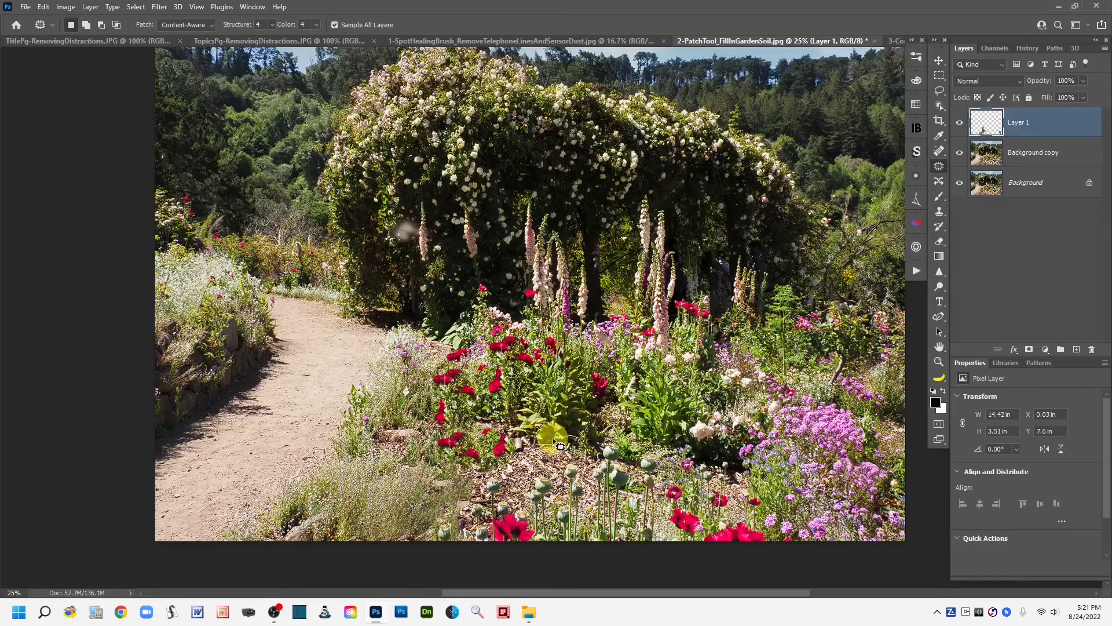
- Patch the mulch below the leafy plants in the middle of the bed with a sample of the flowers above, and deselect
{"action": "mouse_move", "coordinate": [540, 448]}
{"action": "left_mouse_down"}
{"action": "mouse_move", "coordinate": [552, 362]}
{"action": "mouse_move", "coordinate": [540, 353]}
{"action": "mouse_move", "coordinate": [567, 356]}
{"action": "left_mouse_up"}
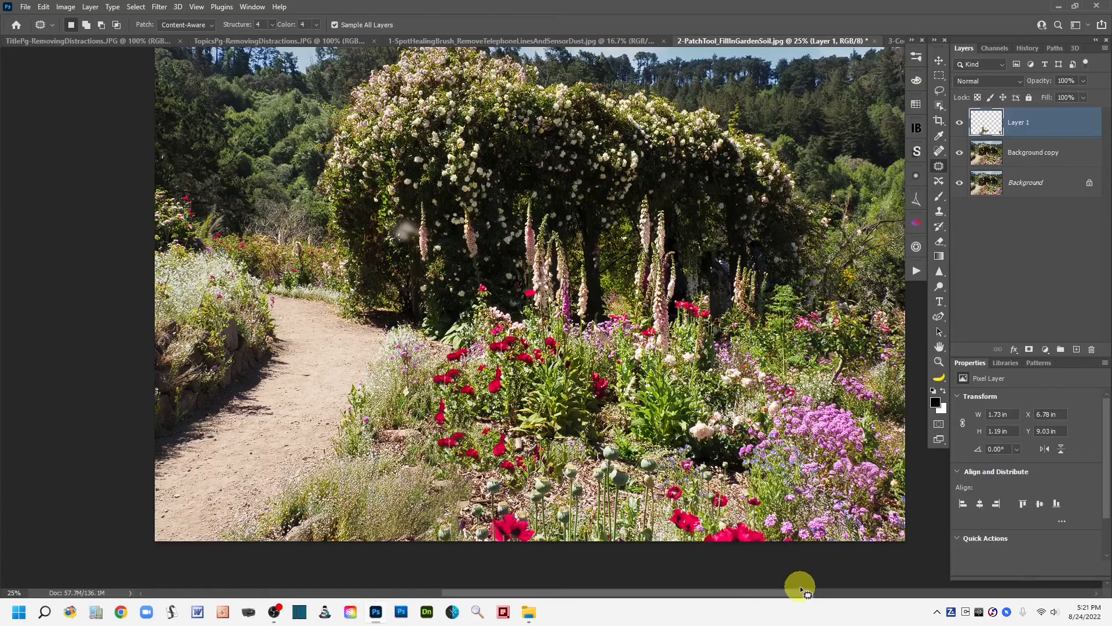
{"action": "key", "text": "ctrl+minus"}
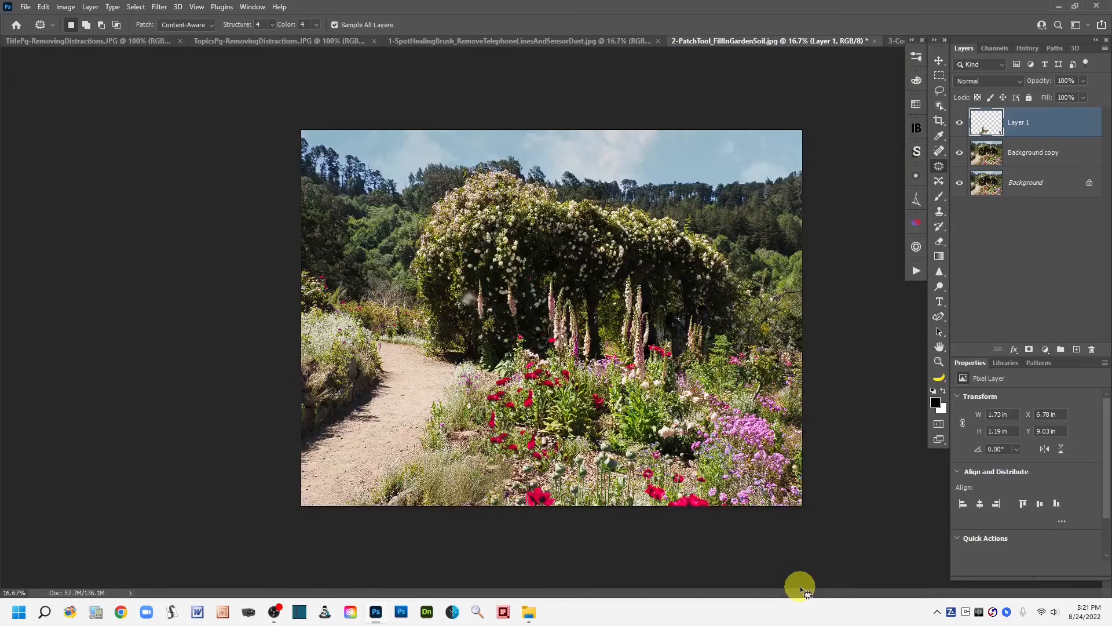
{"action": "key", "text": "ctrl+d"}
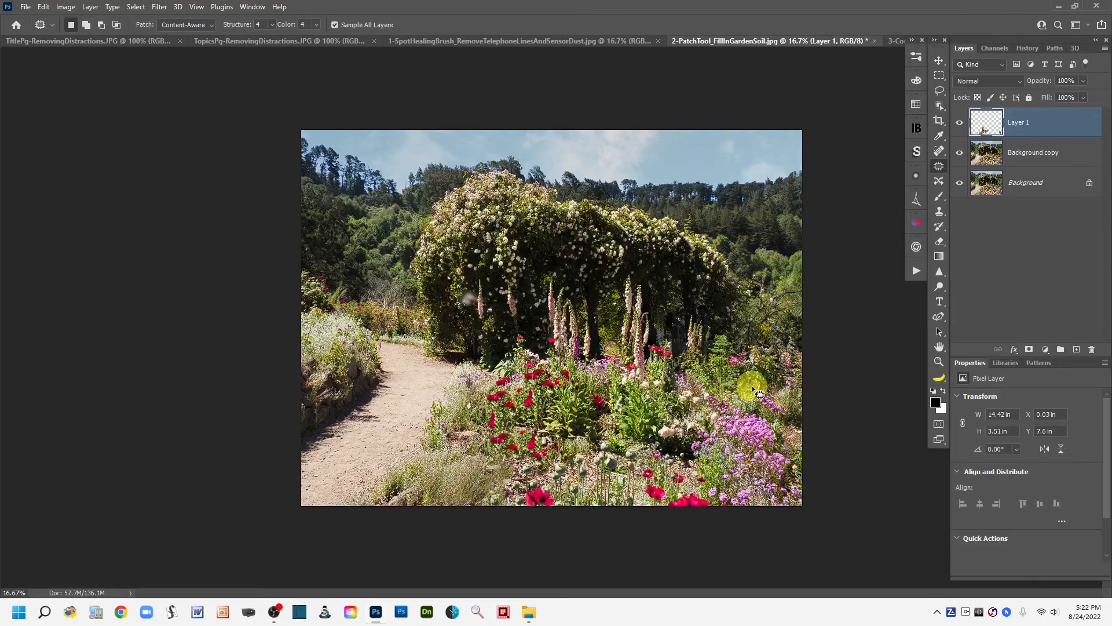
- Compare the retouch with the original by showing only the Background layer, and restore the visibility of all layers
{"action": "left_click", "coordinate": [959, 183], "text": "alt"}
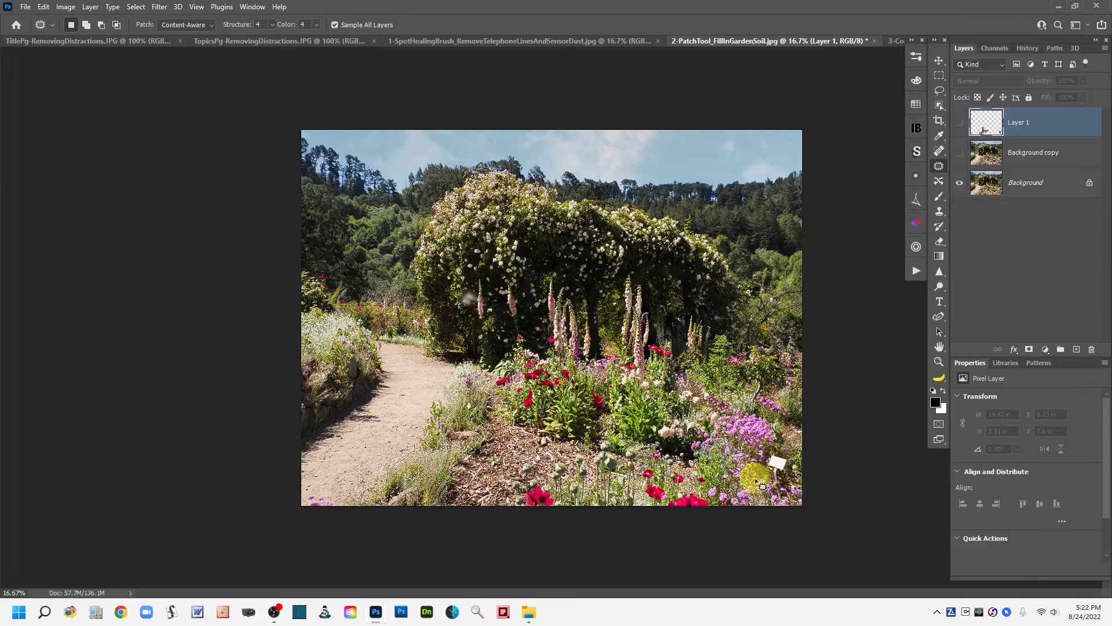
{"action": "left_click", "coordinate": [960, 185], "text": "alt"}
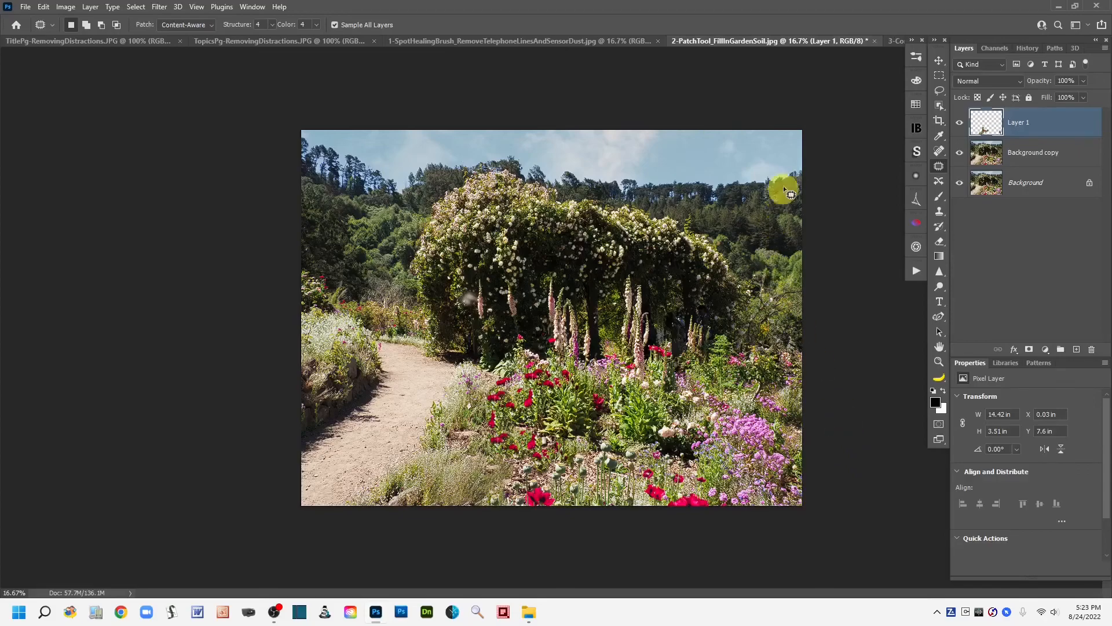
- Switch to the 3-ContentAwareFill coastal photo, activate the Lasso tool and duplicate the Background layer
{"action": "left_click", "coordinate": [891, 41]}
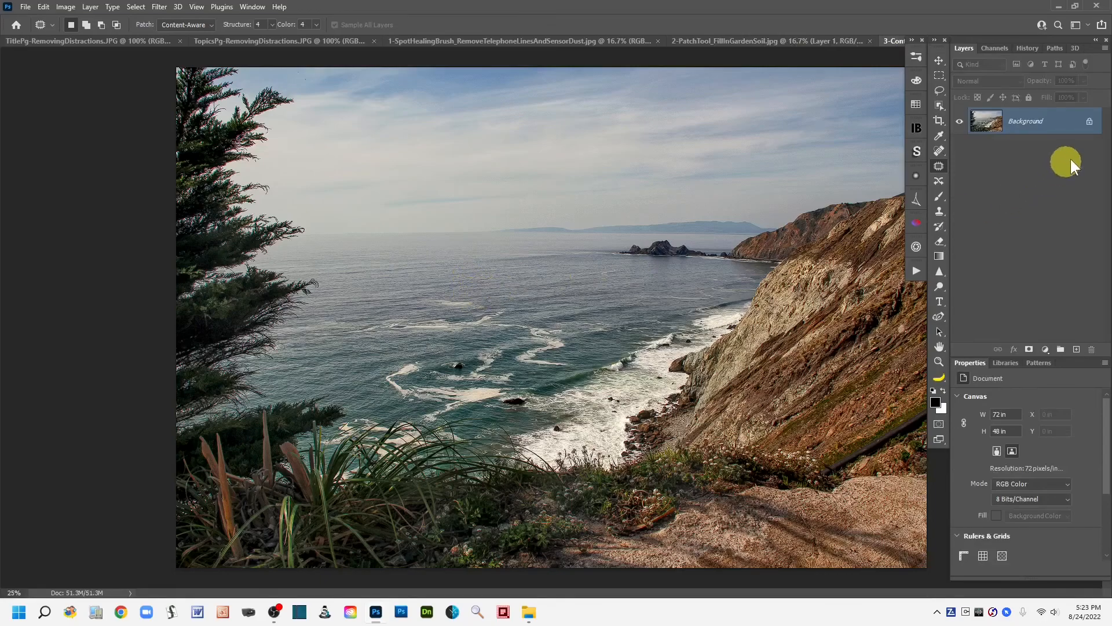
{"action": "left_click", "coordinate": [938, 90]}
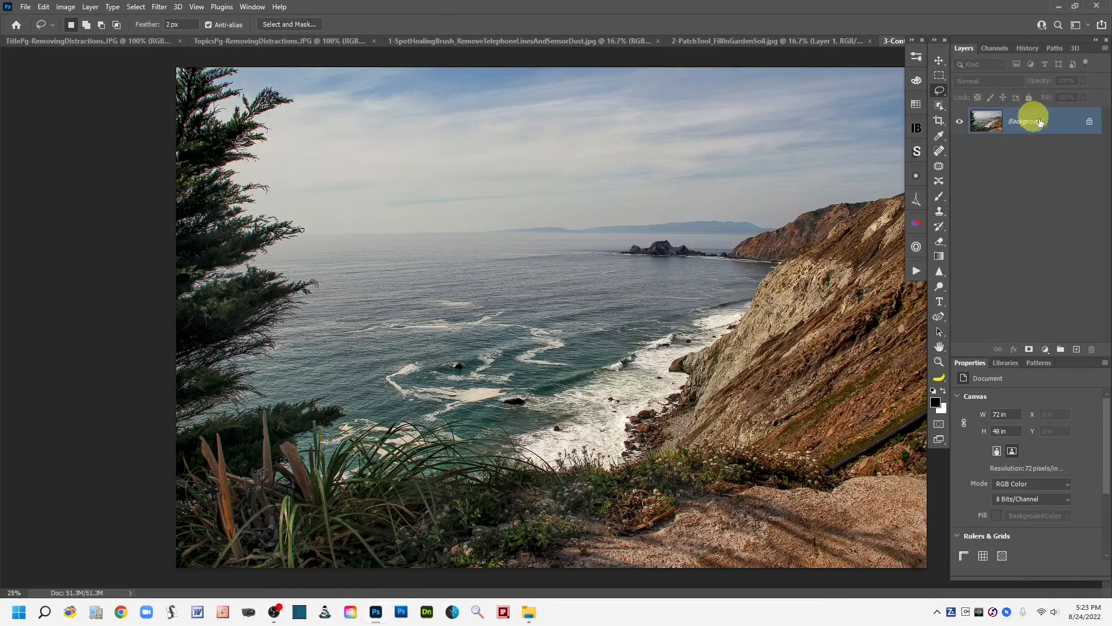
{"action": "left_click_drag", "start_coordinate": [1060, 124], "coordinate": [1076, 350]}
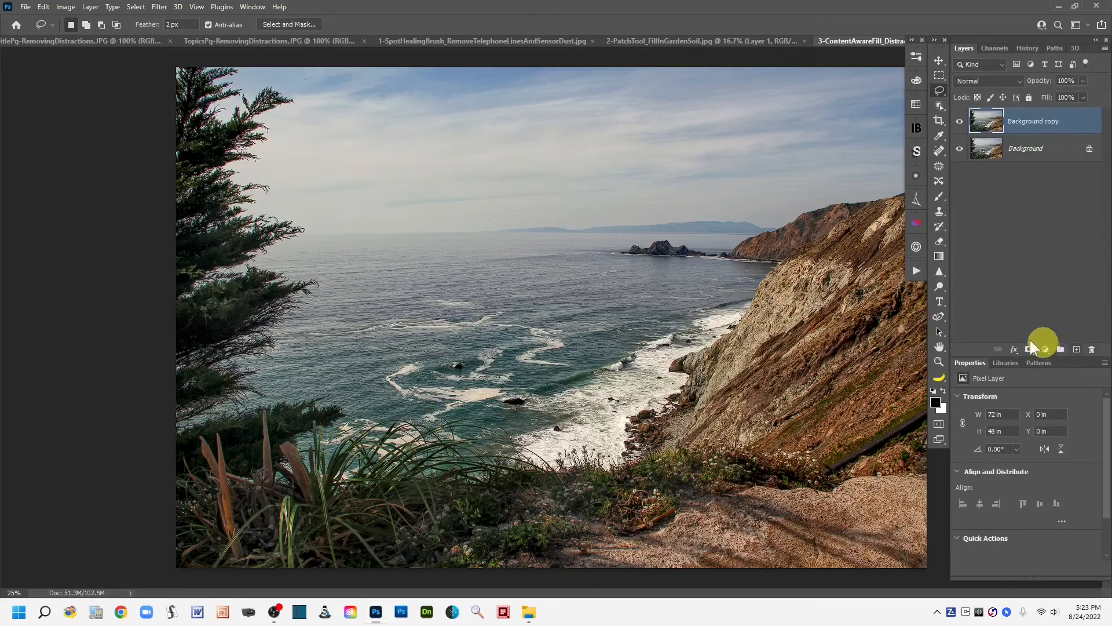
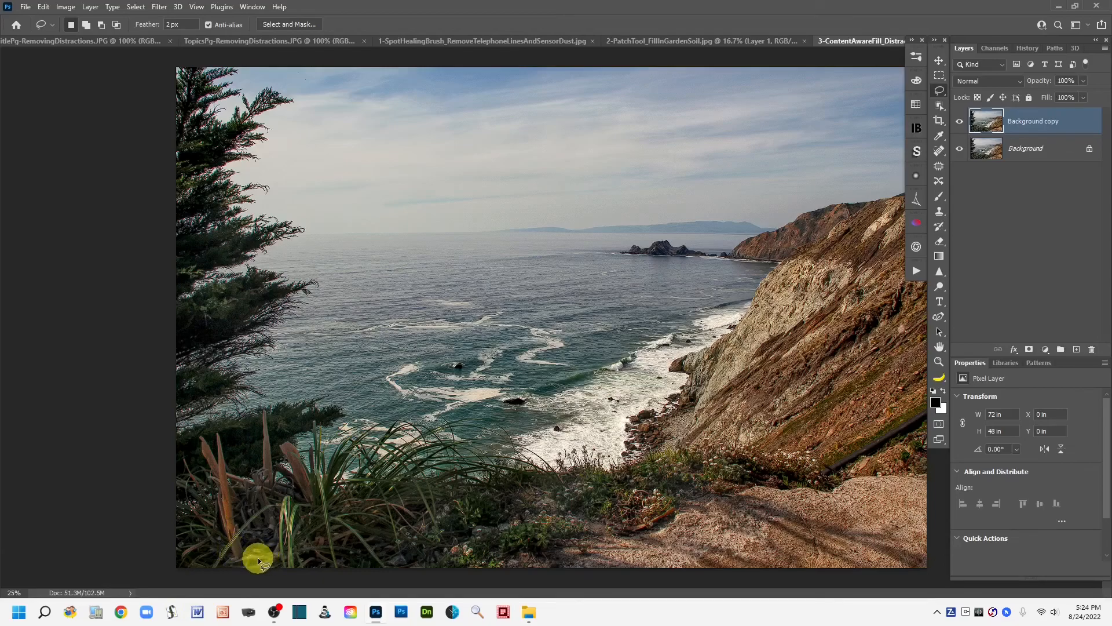
- Lasso the leftmost brown dried leaf in the foreground grass and open Content-Aware Fill for it
{"action": "mouse_move", "coordinate": [253, 555]}
{"action": "left_mouse_down"}
{"action": "mouse_move", "coordinate": [223, 430]}
{"action": "mouse_move", "coordinate": [214, 441]}
{"action": "mouse_move", "coordinate": [201, 434]}
{"action": "mouse_move", "coordinate": [194, 451]}
{"action": "mouse_move", "coordinate": [224, 549]}
{"action": "mouse_move", "coordinate": [252, 559]}
{"action": "left_mouse_up"}
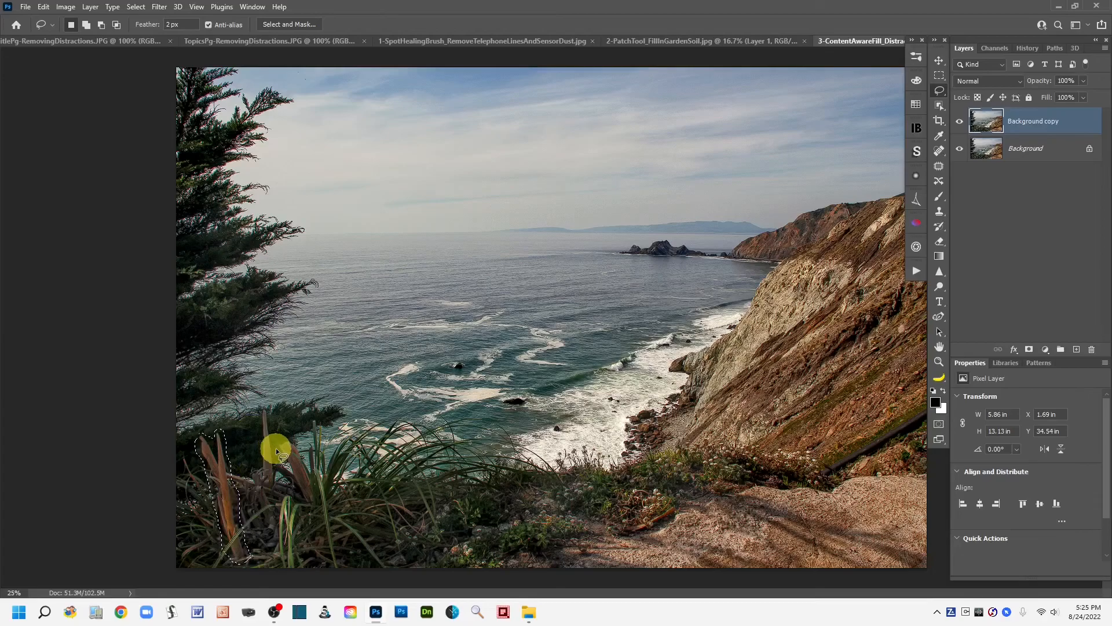
{"action": "left_click", "coordinate": [45, 6]}
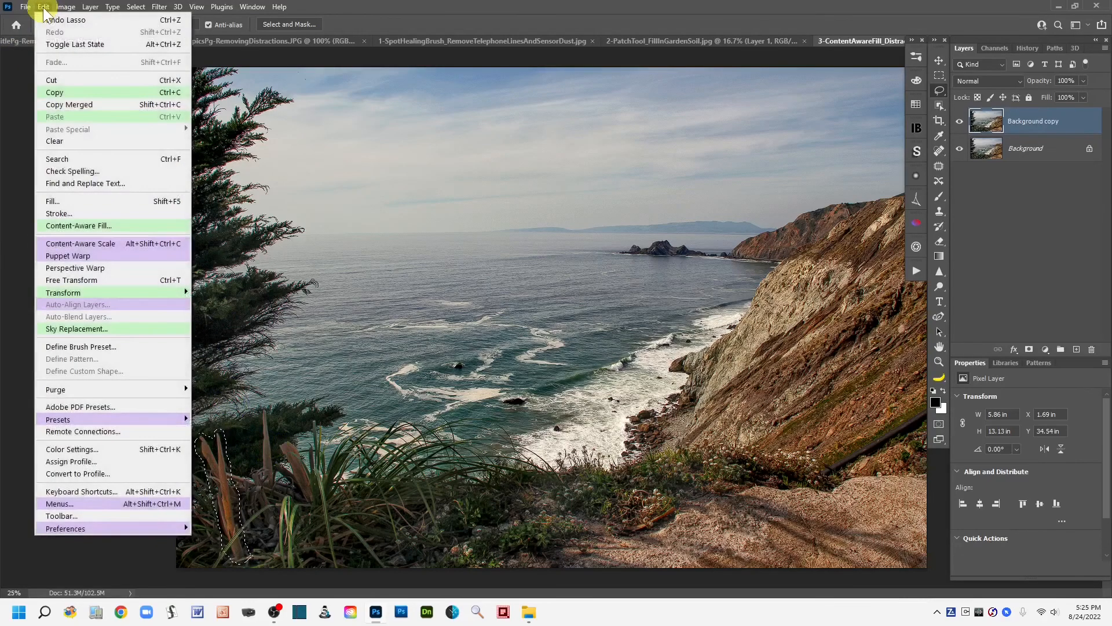
{"action": "left_click", "coordinate": [74, 226]}
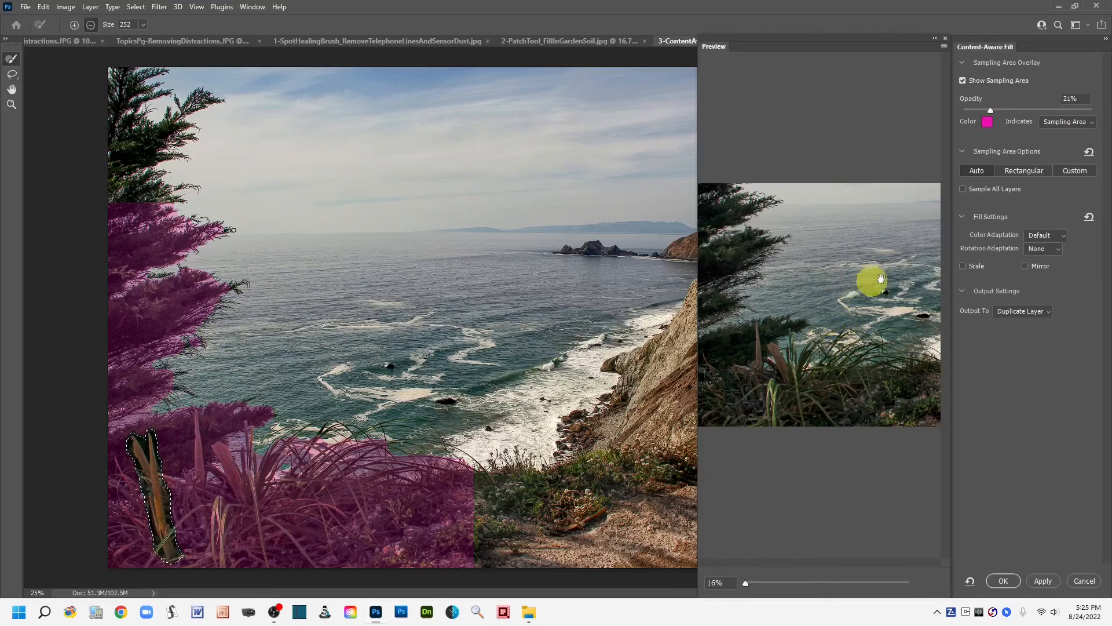
- Review the Content-Aware Fill choices for what the overlay indicates, rotation adaptation and output layer
{"action": "left_click", "coordinate": [1092, 122]}
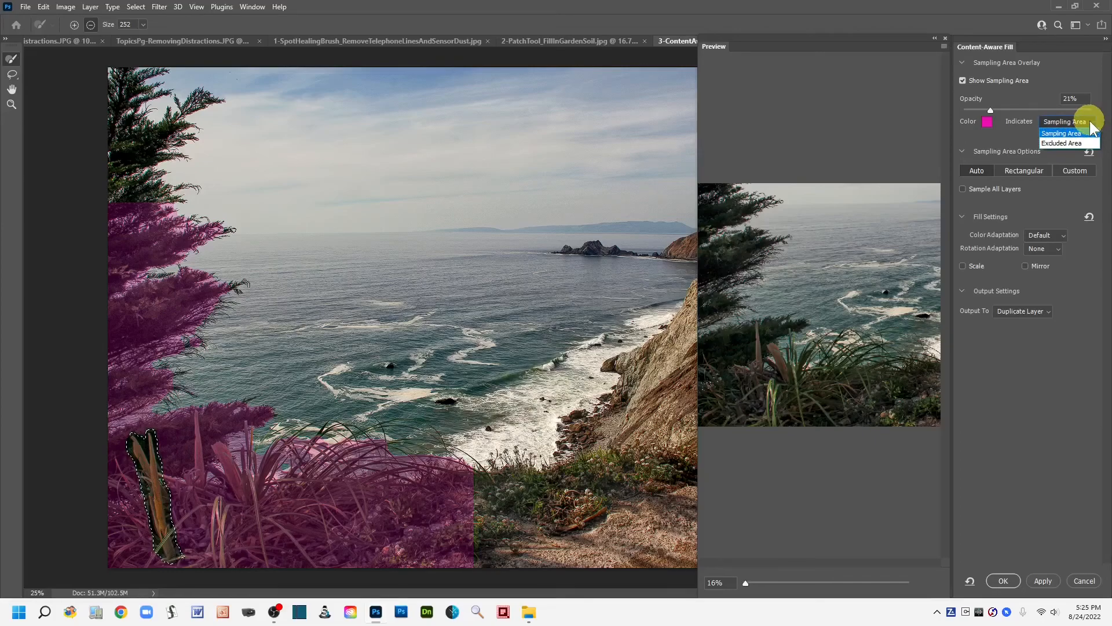
{"action": "left_click", "coordinate": [1092, 122]}
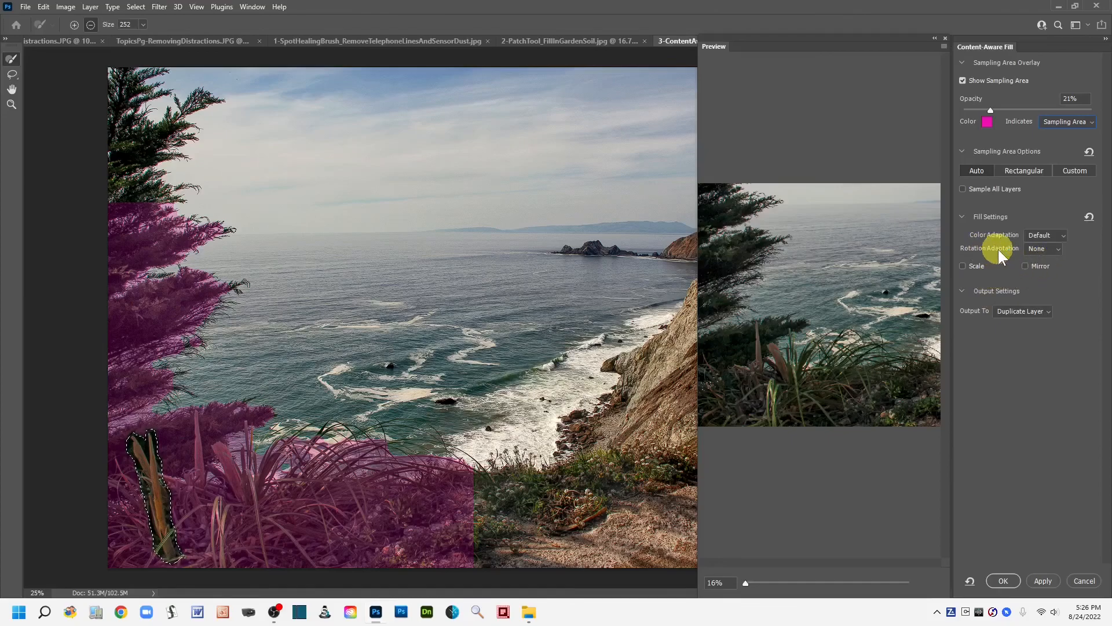
{"action": "left_click", "coordinate": [1058, 249]}
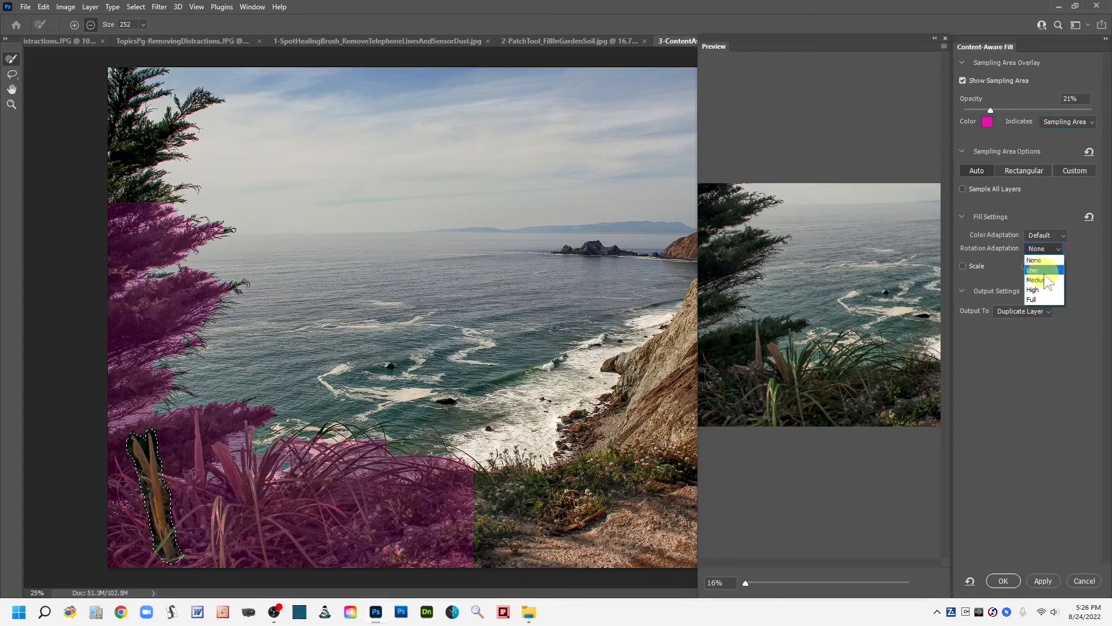
{"action": "left_click", "coordinate": [1059, 248]}
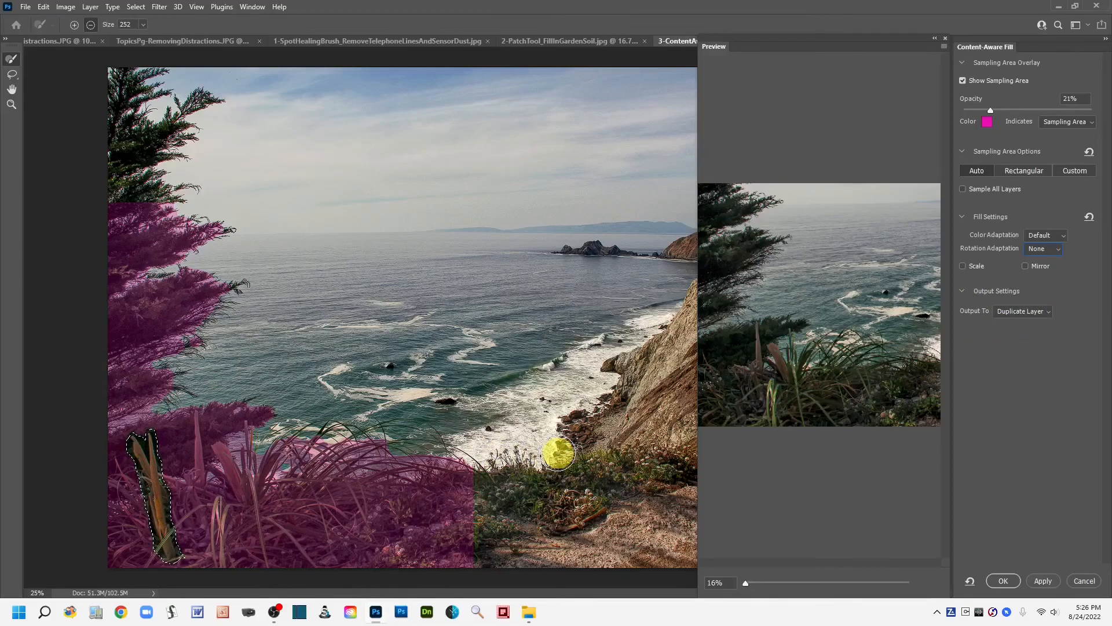
{"action": "left_click", "coordinate": [1047, 311]}
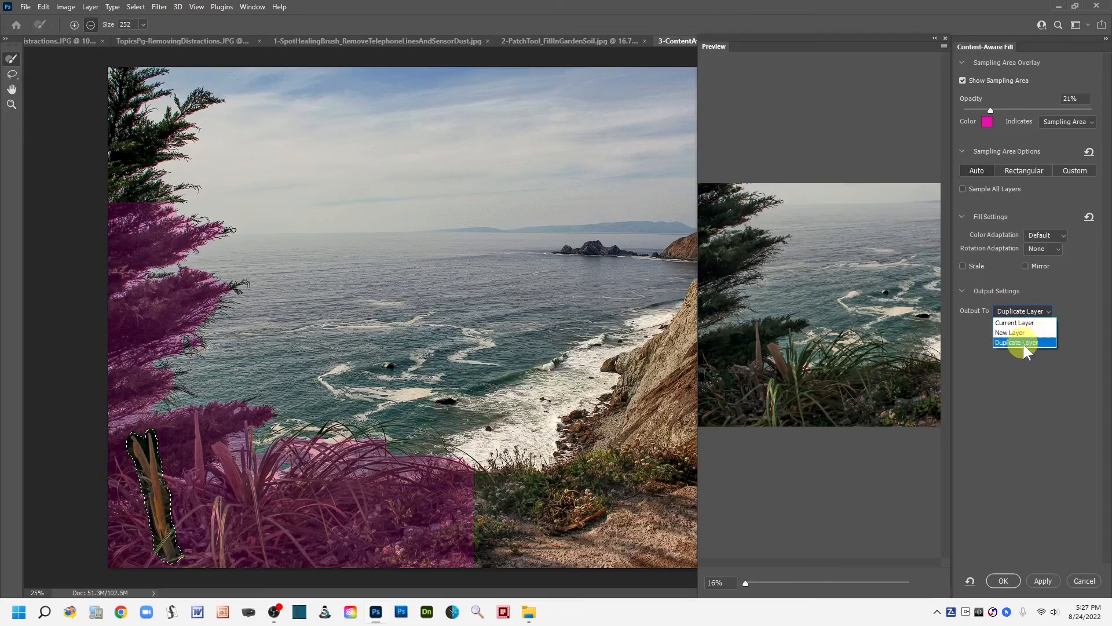
{"action": "left_click", "coordinate": [1024, 381]}
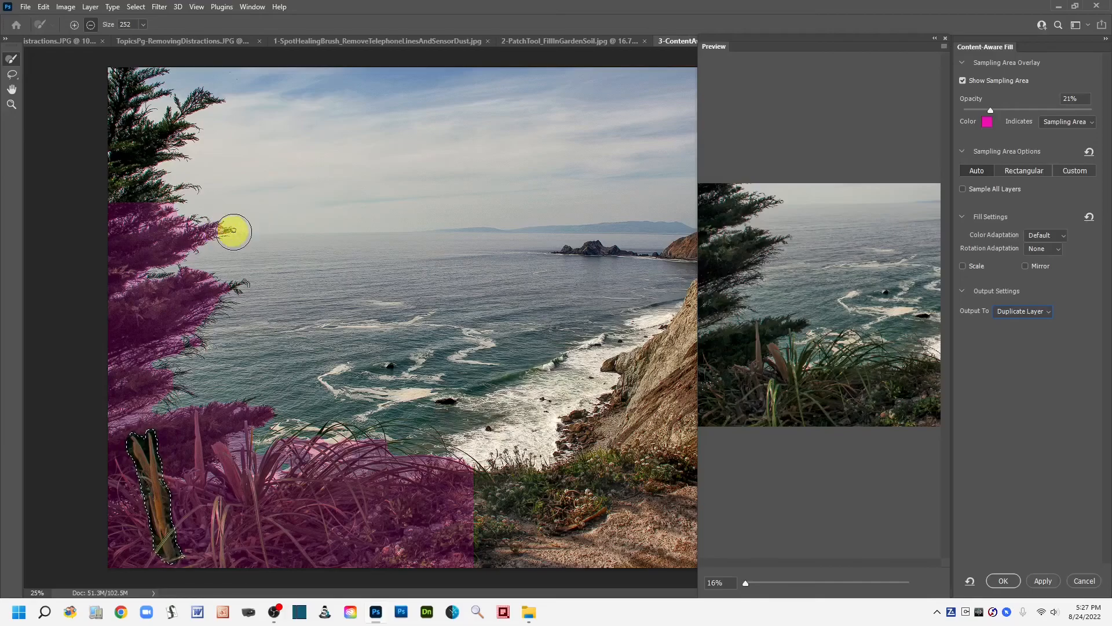
- Remove the tree and the farther grasses from the sampling area, apply the Content-Aware Fill to a duplicate layer, and deselect
{"action": "mouse_move", "coordinate": [233, 228]}
{"action": "left_mouse_down"}
{"action": "mouse_move", "coordinate": [82, 287]}
{"action": "mouse_move", "coordinate": [198, 219]}
{"action": "mouse_move", "coordinate": [119, 256]}
{"action": "mouse_move", "coordinate": [166, 217]}
{"action": "mouse_move", "coordinate": [115, 228]}
{"action": "mouse_move", "coordinate": [154, 207]}
{"action": "mouse_move", "coordinate": [117, 202]}
{"action": "mouse_move", "coordinate": [135, 198]}
{"action": "mouse_move", "coordinate": [112, 259]}
{"action": "mouse_move", "coordinate": [111, 310]}
{"action": "mouse_move", "coordinate": [159, 267]}
{"action": "mouse_move", "coordinate": [220, 257]}
{"action": "mouse_move", "coordinate": [121, 309]}
{"action": "mouse_move", "coordinate": [238, 274]}
{"action": "mouse_move", "coordinate": [96, 347]}
{"action": "mouse_move", "coordinate": [205, 318]}
{"action": "mouse_move", "coordinate": [97, 370]}
{"action": "mouse_move", "coordinate": [211, 344]}
{"action": "mouse_move", "coordinate": [100, 399]}
{"action": "mouse_move", "coordinate": [162, 367]}
{"action": "mouse_move", "coordinate": [174, 377]}
{"action": "mouse_move", "coordinate": [134, 404]}
{"action": "mouse_move", "coordinate": [104, 408]}
{"action": "mouse_move", "coordinate": [214, 338]}
{"action": "left_mouse_up"}
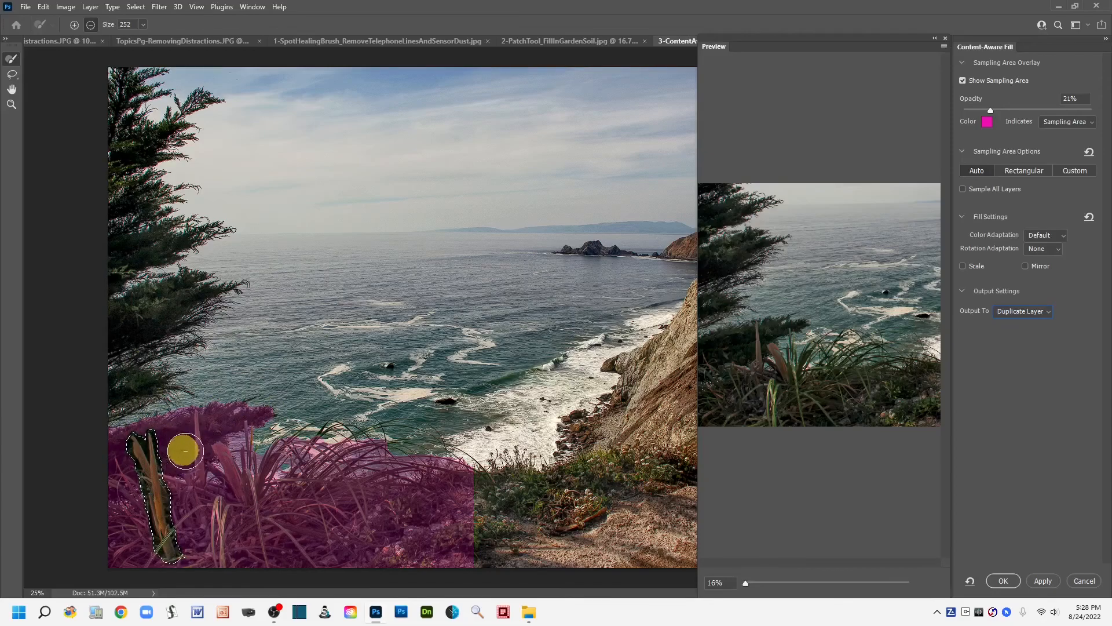
{"action": "mouse_move", "coordinate": [176, 441]}
{"action": "left_mouse_down"}
{"action": "mouse_move", "coordinate": [142, 447]}
{"action": "mouse_move", "coordinate": [148, 494]}
{"action": "mouse_move", "coordinate": [144, 450]}
{"action": "mouse_move", "coordinate": [175, 444]}
{"action": "mouse_move", "coordinate": [123, 556]}
{"action": "left_mouse_up"}
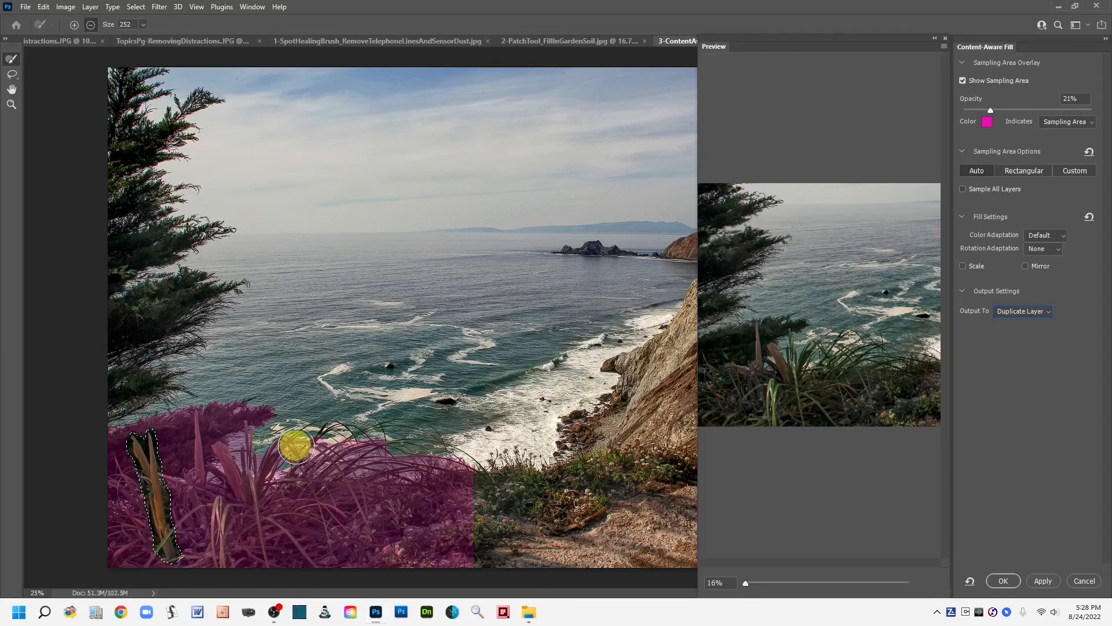
{"action": "mouse_move", "coordinate": [377, 426]}
{"action": "left_mouse_down"}
{"action": "mouse_move", "coordinate": [293, 442]}
{"action": "mouse_move", "coordinate": [340, 437]}
{"action": "mouse_move", "coordinate": [303, 443]}
{"action": "mouse_move", "coordinate": [342, 419]}
{"action": "mouse_move", "coordinate": [276, 464]}
{"action": "mouse_move", "coordinate": [471, 454]}
{"action": "mouse_move", "coordinate": [467, 467]}
{"action": "mouse_move", "coordinate": [293, 491]}
{"action": "mouse_move", "coordinate": [273, 534]}
{"action": "mouse_move", "coordinate": [406, 514]}
{"action": "mouse_move", "coordinate": [306, 529]}
{"action": "mouse_move", "coordinate": [285, 546]}
{"action": "mouse_move", "coordinate": [500, 552]}
{"action": "left_mouse_up"}
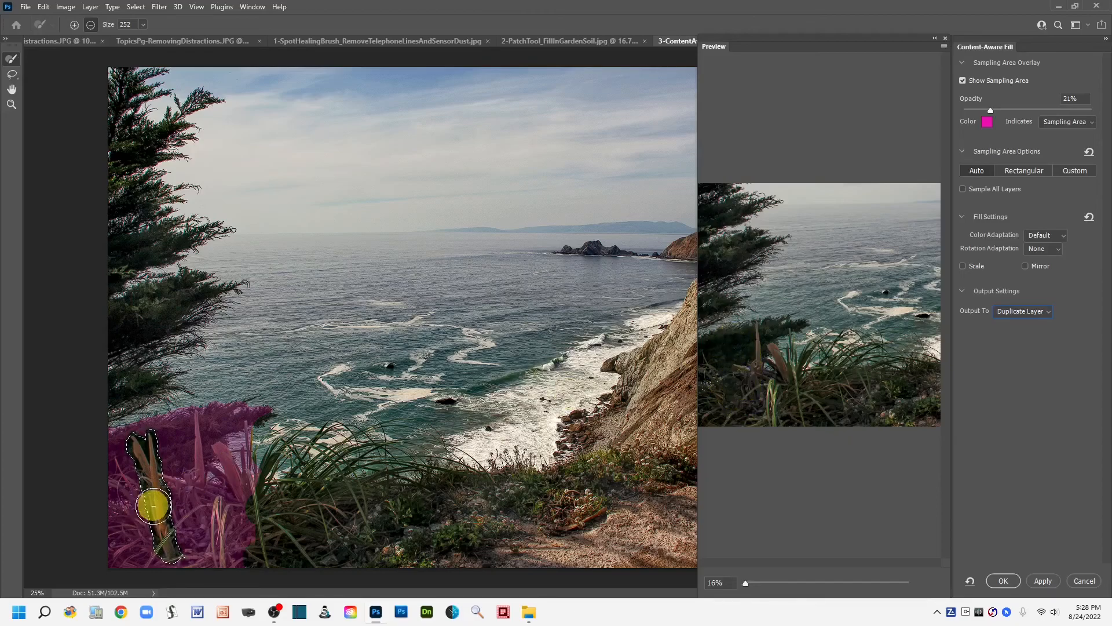
{"action": "left_click", "coordinate": [1005, 581]}
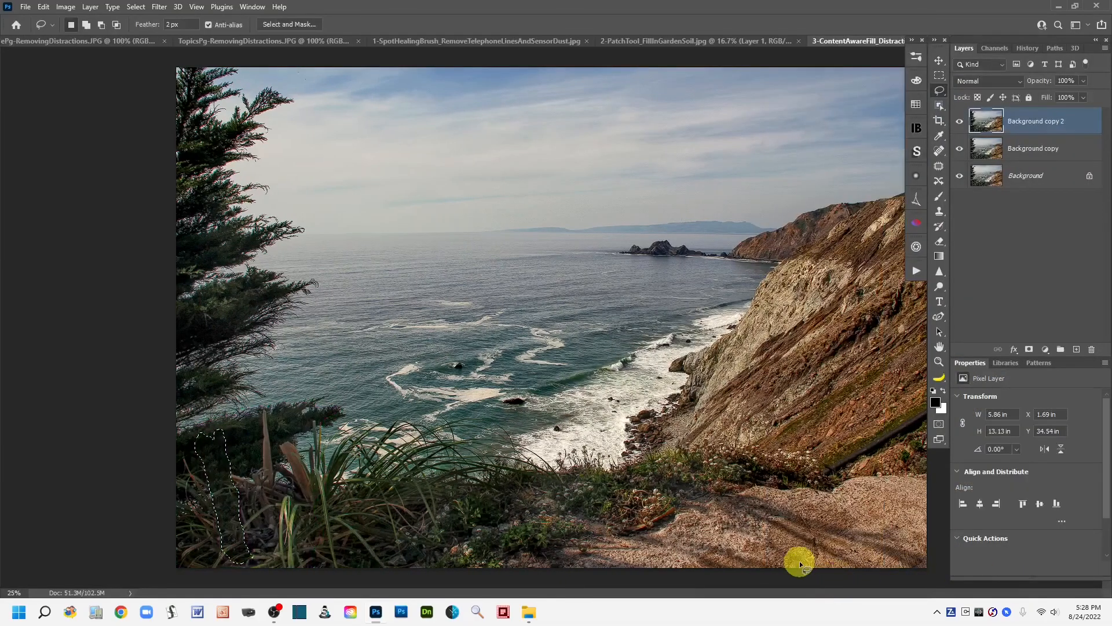
{"action": "key", "text": "ctrl+d"}
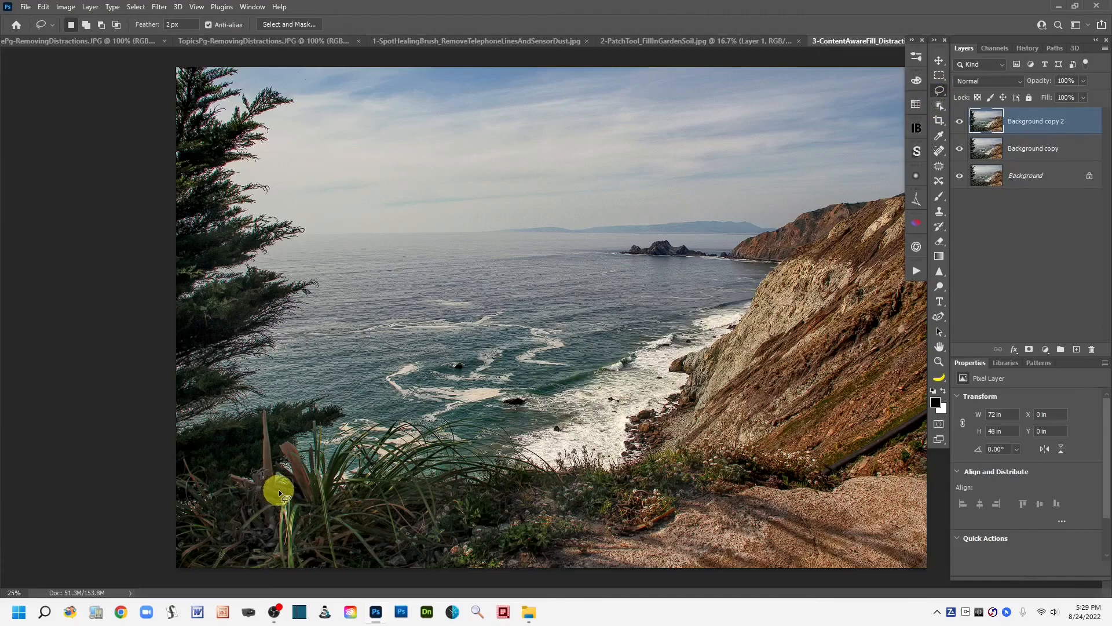
- Lasso the upright brown dried leaf just beside the tall grasses and open Content-Aware Fill for it
{"action": "mouse_move", "coordinate": [279, 492]}
{"action": "left_mouse_down"}
{"action": "mouse_move", "coordinate": [270, 422]}
{"action": "mouse_move", "coordinate": [254, 417]}
{"action": "mouse_move", "coordinate": [256, 442]}
{"action": "left_mouse_up"}
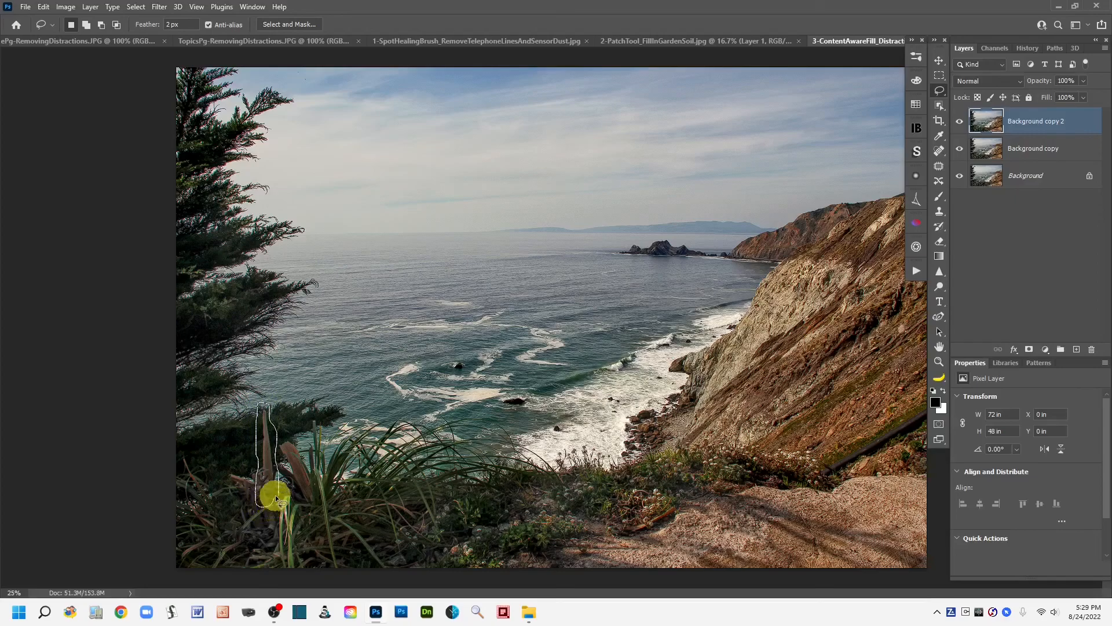
{"action": "left_click_drag", "start_coordinate": [278, 494], "coordinate": [278, 494]}
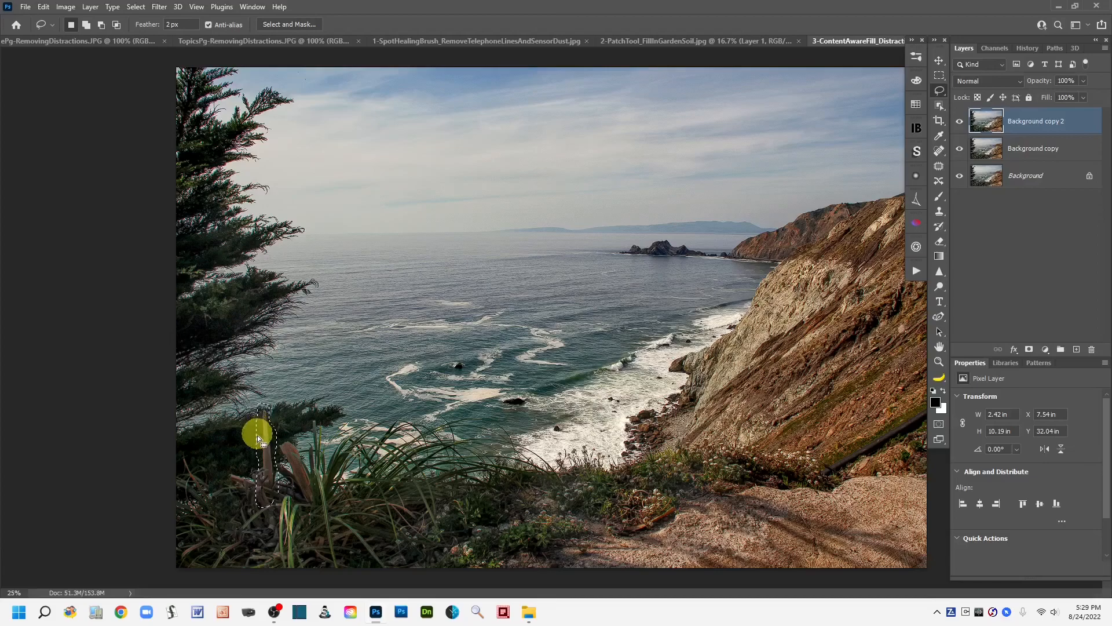
{"action": "left_click", "coordinate": [44, 8]}
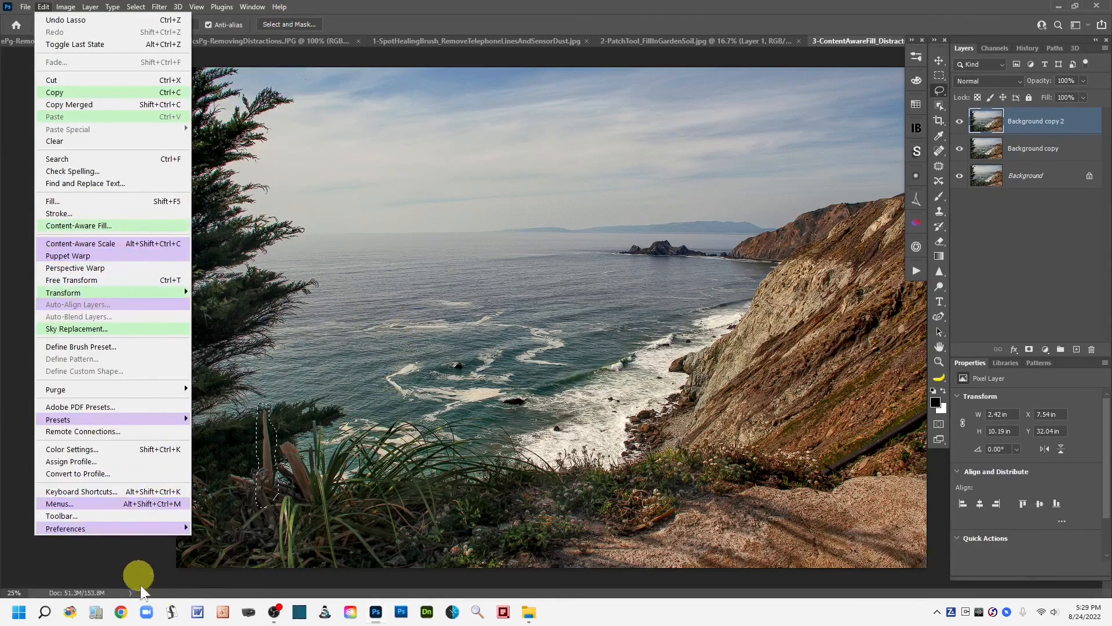
{"action": "left_click", "coordinate": [391, 8]}
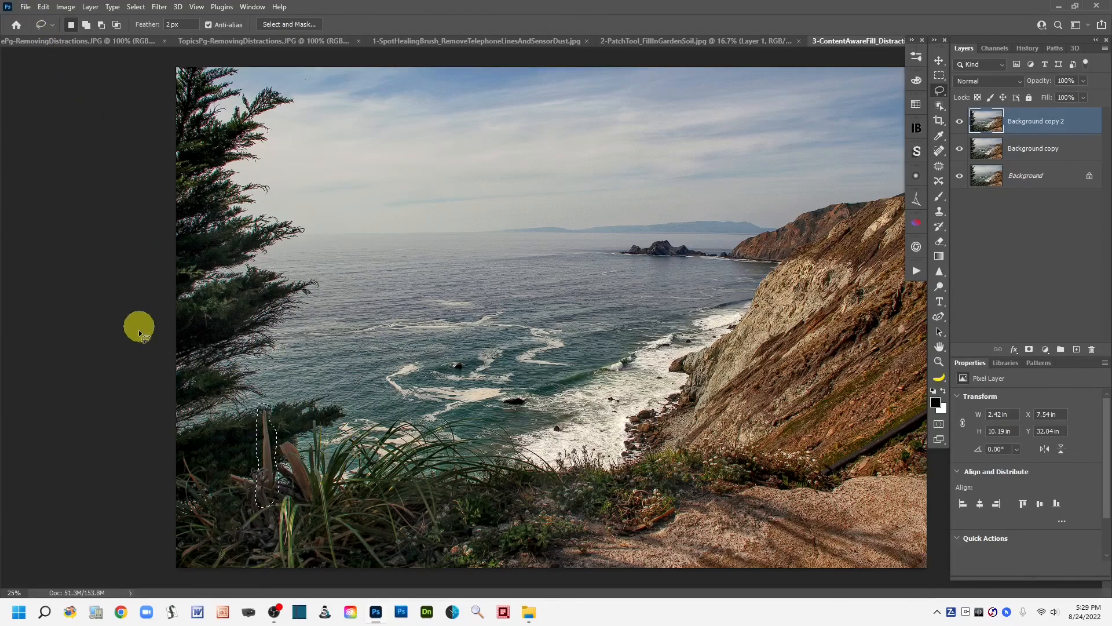
{"action": "right_click", "coordinate": [265, 446]}
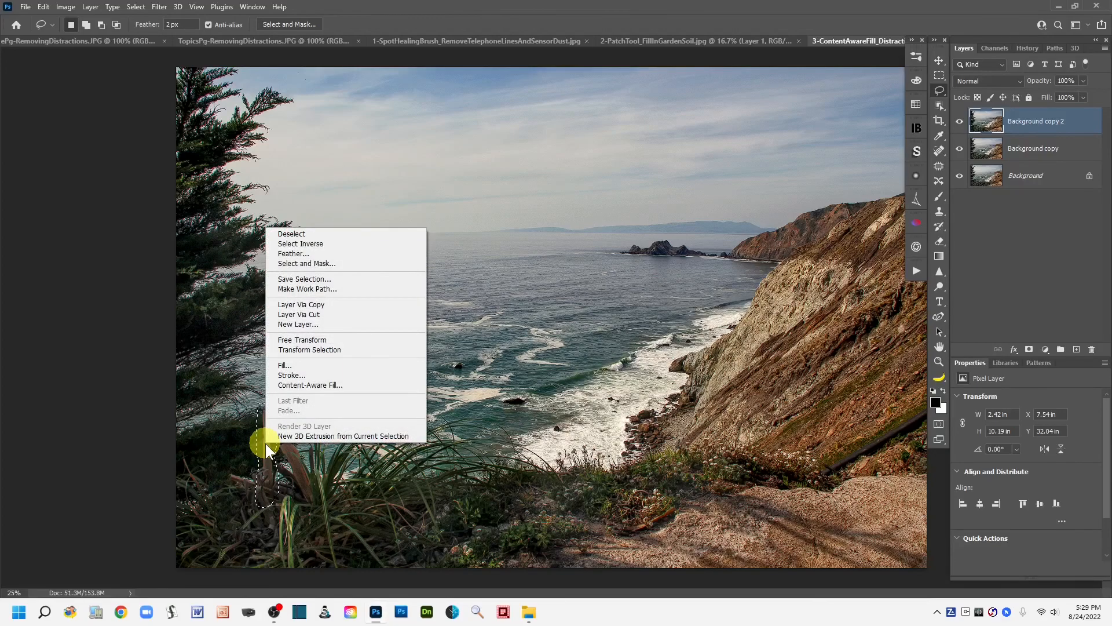
{"action": "left_click", "coordinate": [312, 384]}
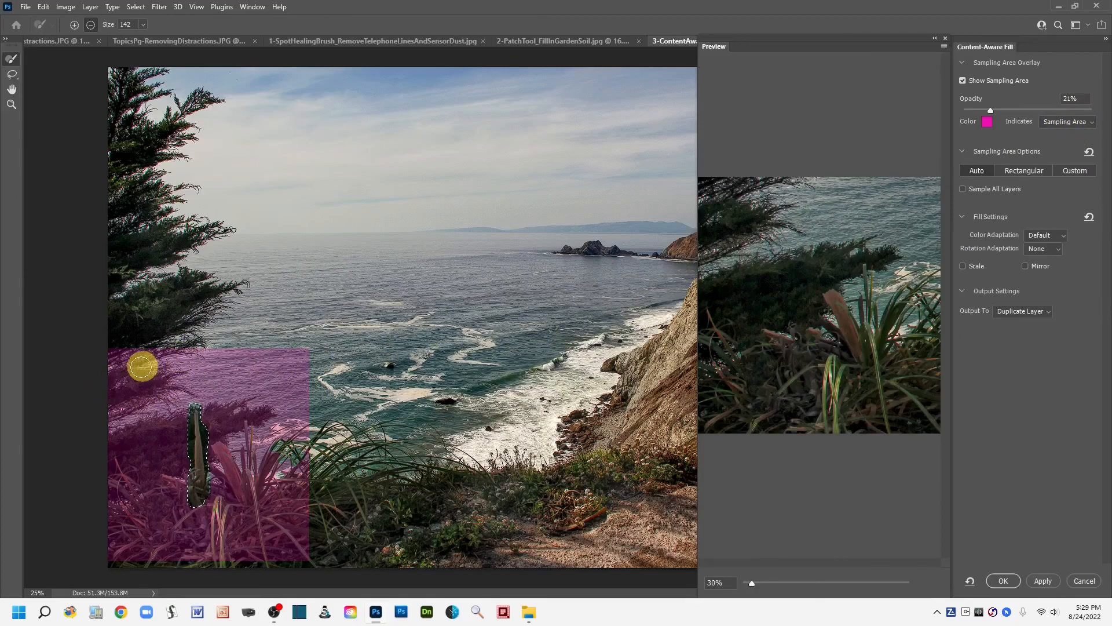
- Subtract the tree branches, water and tall grasses from the sampling area, apply the fill to a duplicate layer, and deselect
{"action": "mouse_move", "coordinate": [109, 361]}
{"action": "left_mouse_down"}
{"action": "mouse_move", "coordinate": [180, 338]}
{"action": "mouse_move", "coordinate": [108, 363]}
{"action": "mouse_move", "coordinate": [181, 352]}
{"action": "mouse_move", "coordinate": [89, 388]}
{"action": "mouse_move", "coordinate": [182, 341]}
{"action": "mouse_move", "coordinate": [95, 410]}
{"action": "mouse_move", "coordinate": [180, 364]}
{"action": "mouse_move", "coordinate": [100, 410]}
{"action": "mouse_move", "coordinate": [164, 387]}
{"action": "mouse_move", "coordinate": [110, 409]}
{"action": "mouse_move", "coordinate": [141, 380]}
{"action": "left_mouse_up"}
{"action": "mouse_move", "coordinate": [212, 380]}
{"action": "left_mouse_down"}
{"action": "mouse_move", "coordinate": [271, 368]}
{"action": "mouse_move", "coordinate": [160, 340]}
{"action": "mouse_move", "coordinate": [299, 351]}
{"action": "mouse_move", "coordinate": [258, 348]}
{"action": "mouse_move", "coordinate": [260, 364]}
{"action": "mouse_move", "coordinate": [307, 363]}
{"action": "mouse_move", "coordinate": [271, 363]}
{"action": "mouse_move", "coordinate": [305, 380]}
{"action": "mouse_move", "coordinate": [278, 441]}
{"action": "left_mouse_up"}
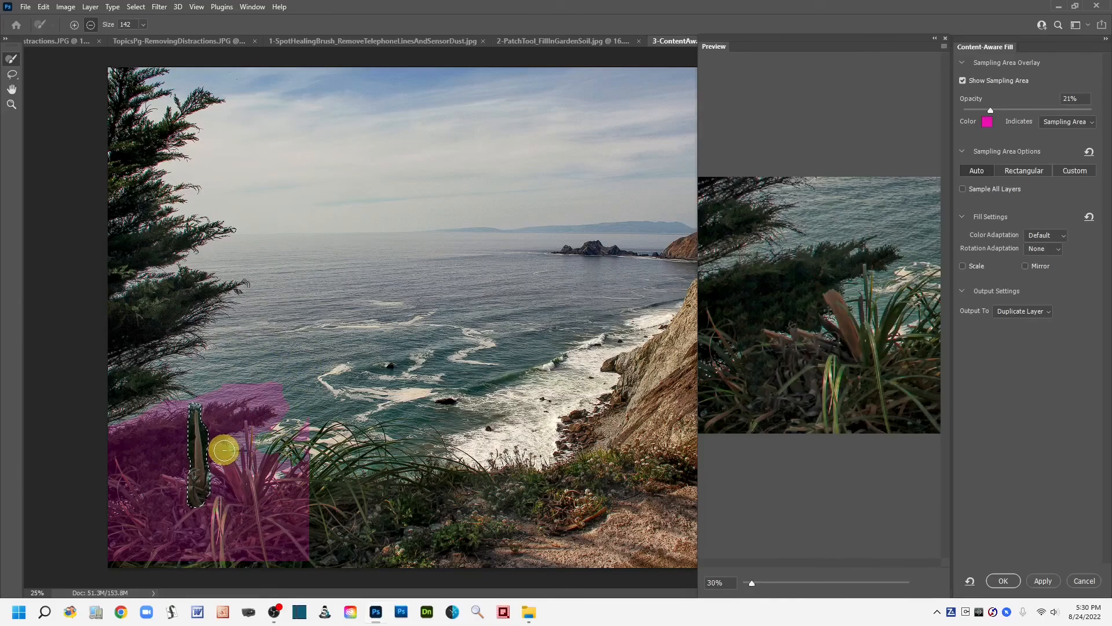
{"action": "mouse_move", "coordinate": [217, 532]}
{"action": "left_mouse_down"}
{"action": "mouse_move", "coordinate": [217, 564]}
{"action": "mouse_move", "coordinate": [229, 487]}
{"action": "mouse_move", "coordinate": [219, 569]}
{"action": "mouse_move", "coordinate": [251, 412]}
{"action": "mouse_move", "coordinate": [267, 565]}
{"action": "mouse_move", "coordinate": [269, 461]}
{"action": "mouse_move", "coordinate": [310, 475]}
{"action": "mouse_move", "coordinate": [293, 483]}
{"action": "mouse_move", "coordinate": [306, 564]}
{"action": "mouse_move", "coordinate": [280, 540]}
{"action": "mouse_move", "coordinate": [306, 506]}
{"action": "mouse_move", "coordinate": [296, 444]}
{"action": "mouse_move", "coordinate": [306, 427]}
{"action": "mouse_move", "coordinate": [294, 455]}
{"action": "mouse_move", "coordinate": [309, 543]}
{"action": "left_mouse_up"}
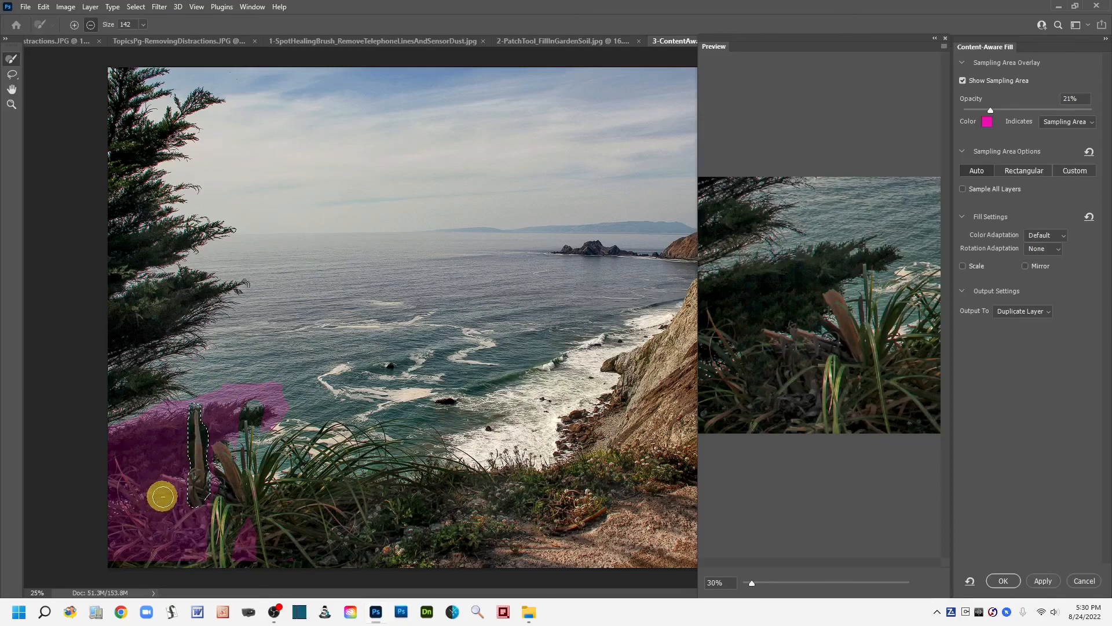
{"action": "left_click_drag", "start_coordinate": [150, 493], "coordinate": [118, 498]}
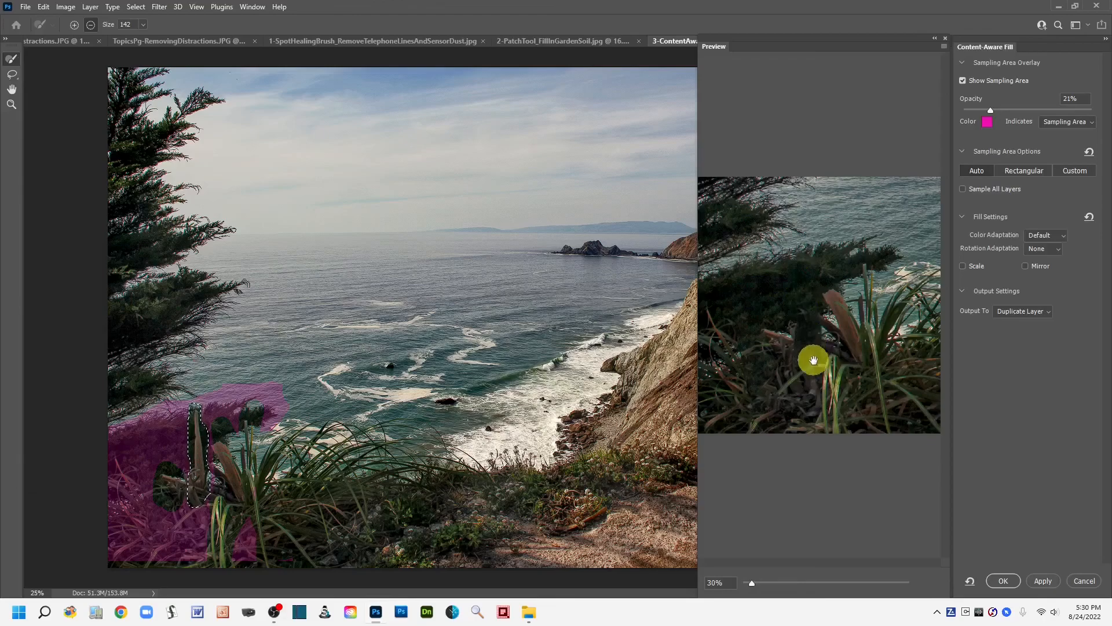
{"action": "left_click", "coordinate": [1000, 579]}
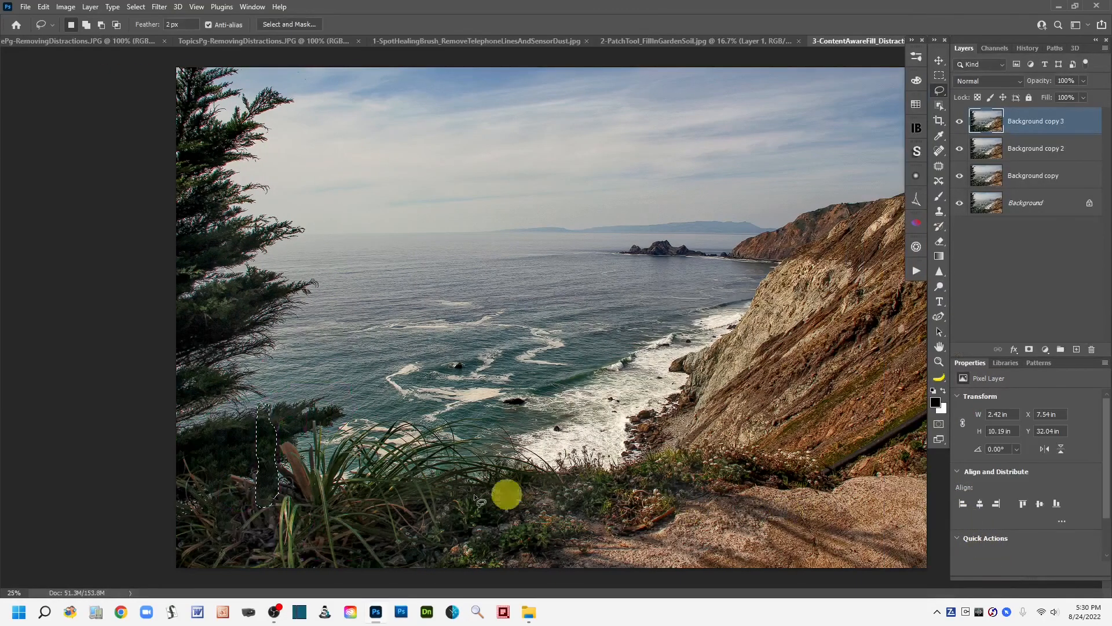
{"action": "left_click", "coordinate": [398, 471]}
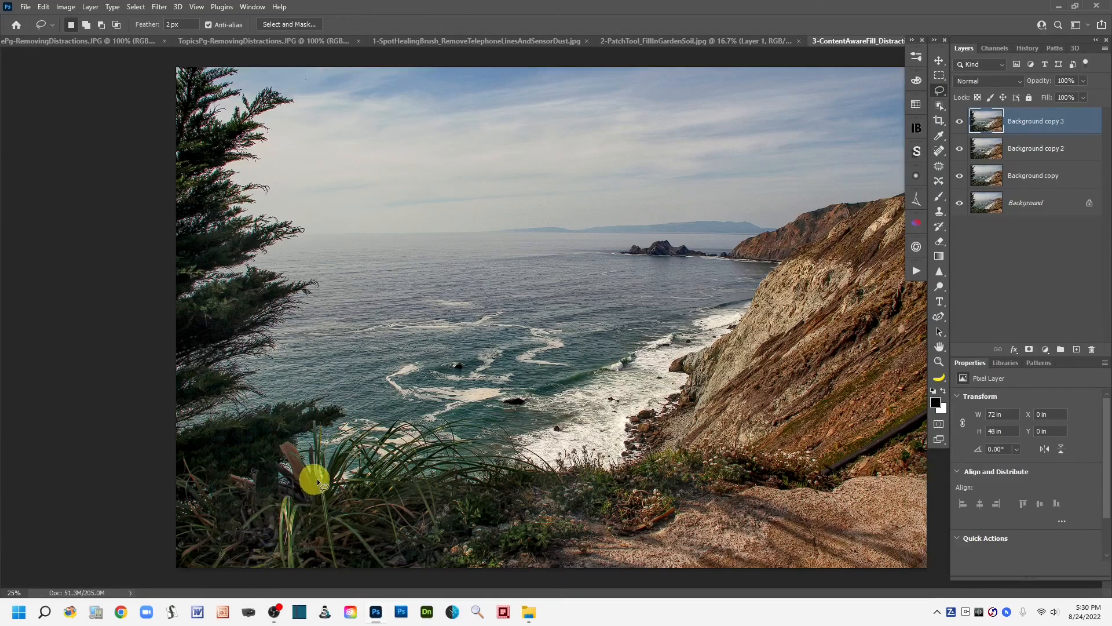
- Lasso the slanted brown dried leaf at the base of the tall grasses and open Content-Aware Fill for it
{"action": "mouse_move", "coordinate": [318, 483]}
{"action": "left_mouse_down"}
{"action": "mouse_move", "coordinate": [279, 435]}
{"action": "mouse_move", "coordinate": [271, 462]}
{"action": "mouse_move", "coordinate": [298, 516]}
{"action": "mouse_move", "coordinate": [316, 503]}
{"action": "mouse_move", "coordinate": [313, 463]}
{"action": "left_mouse_up"}
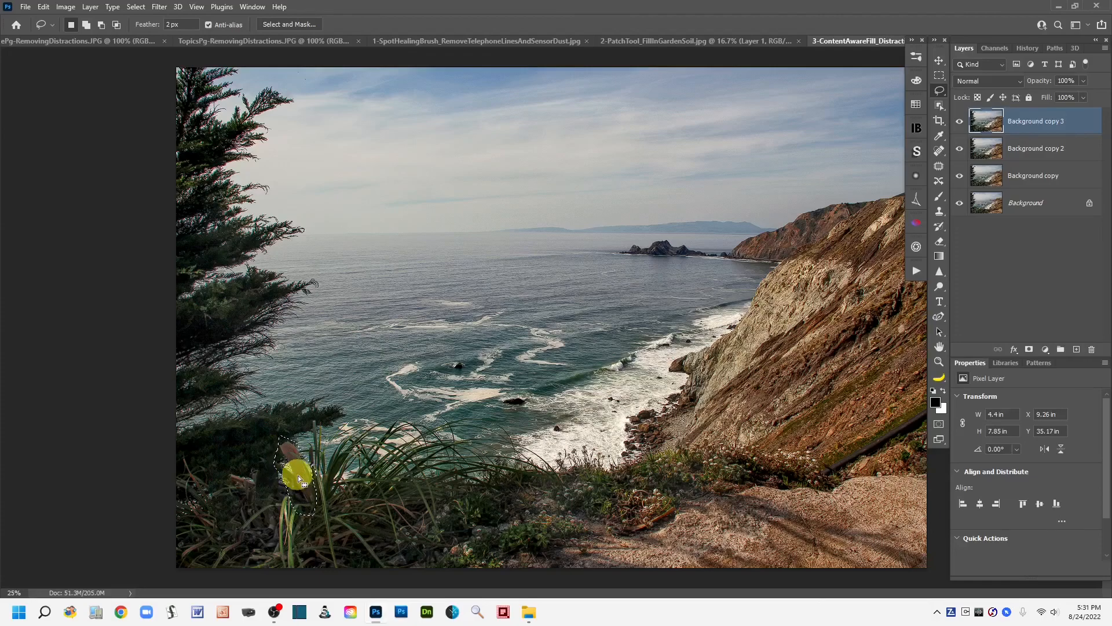
{"action": "right_click", "coordinate": [299, 479]}
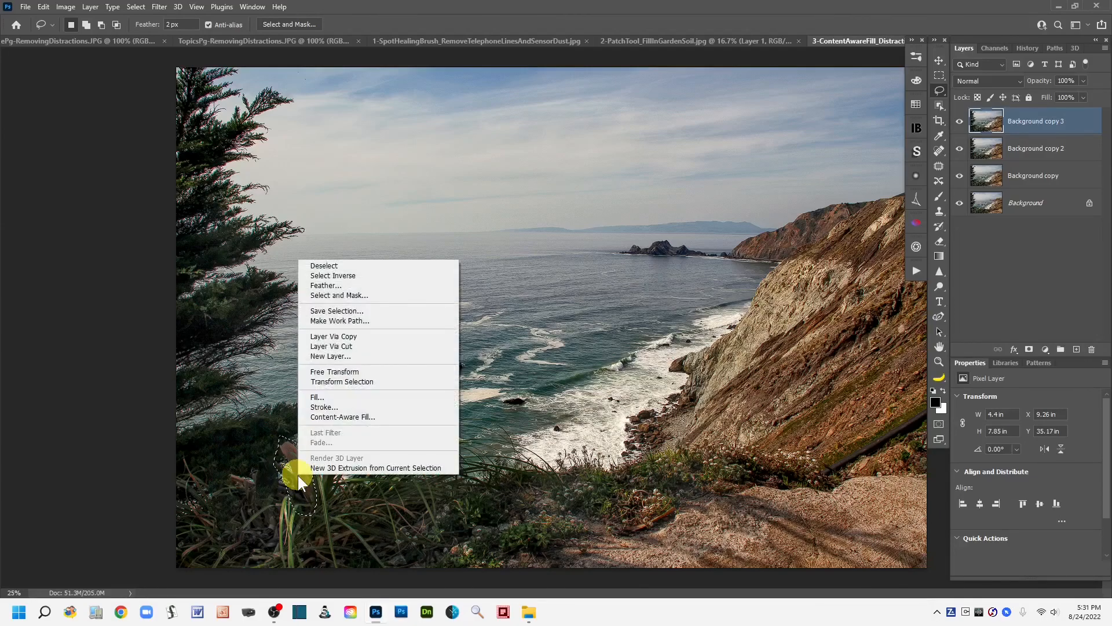
{"action": "left_click", "coordinate": [346, 417]}
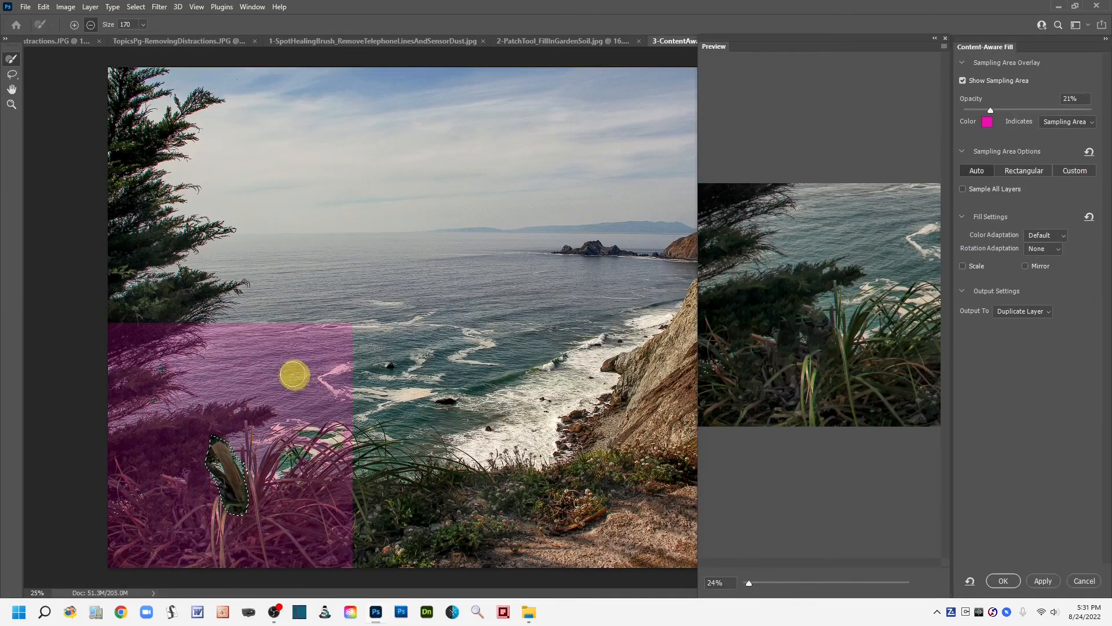
- Restrict the sampling area to the dark foliage and low grass around the slanted leaf, apply the fill to a duplicate layer, and deselect
{"action": "mouse_move", "coordinate": [106, 330]}
{"action": "left_mouse_down"}
{"action": "mouse_move", "coordinate": [229, 320]}
{"action": "mouse_move", "coordinate": [153, 336]}
{"action": "mouse_move", "coordinate": [227, 316]}
{"action": "mouse_move", "coordinate": [291, 334]}
{"action": "mouse_move", "coordinate": [233, 345]}
{"action": "mouse_move", "coordinate": [377, 335]}
{"action": "mouse_move", "coordinate": [237, 353]}
{"action": "mouse_move", "coordinate": [305, 367]}
{"action": "mouse_move", "coordinate": [122, 393]}
{"action": "mouse_move", "coordinate": [226, 365]}
{"action": "mouse_move", "coordinate": [97, 411]}
{"action": "mouse_move", "coordinate": [117, 344]}
{"action": "mouse_move", "coordinate": [166, 371]}
{"action": "mouse_move", "coordinate": [145, 469]}
{"action": "mouse_move", "coordinate": [136, 462]}
{"action": "mouse_move", "coordinate": [169, 408]}
{"action": "left_mouse_up"}
{"action": "mouse_move", "coordinate": [212, 427]}
{"action": "left_mouse_down"}
{"action": "mouse_move", "coordinate": [181, 395]}
{"action": "mouse_move", "coordinate": [372, 409]}
{"action": "mouse_move", "coordinate": [227, 372]}
{"action": "mouse_move", "coordinate": [335, 361]}
{"action": "mouse_move", "coordinate": [341, 485]}
{"action": "mouse_move", "coordinate": [260, 420]}
{"action": "mouse_move", "coordinate": [267, 510]}
{"action": "mouse_move", "coordinate": [251, 417]}
{"action": "mouse_move", "coordinate": [284, 546]}
{"action": "mouse_move", "coordinate": [314, 454]}
{"action": "mouse_move", "coordinate": [299, 496]}
{"action": "mouse_move", "coordinate": [292, 491]}
{"action": "mouse_move", "coordinate": [323, 521]}
{"action": "mouse_move", "coordinate": [342, 572]}
{"action": "mouse_move", "coordinate": [320, 404]}
{"action": "mouse_move", "coordinate": [357, 541]}
{"action": "mouse_move", "coordinate": [347, 412]}
{"action": "mouse_move", "coordinate": [227, 304]}
{"action": "mouse_move", "coordinate": [119, 382]}
{"action": "mouse_move", "coordinate": [116, 413]}
{"action": "mouse_move", "coordinate": [53, 434]}
{"action": "mouse_move", "coordinate": [25, 470]}
{"action": "mouse_move", "coordinate": [51, 469]}
{"action": "mouse_move", "coordinate": [139, 406]}
{"action": "mouse_move", "coordinate": [232, 397]}
{"action": "mouse_move", "coordinate": [326, 191]}
{"action": "left_mouse_up"}
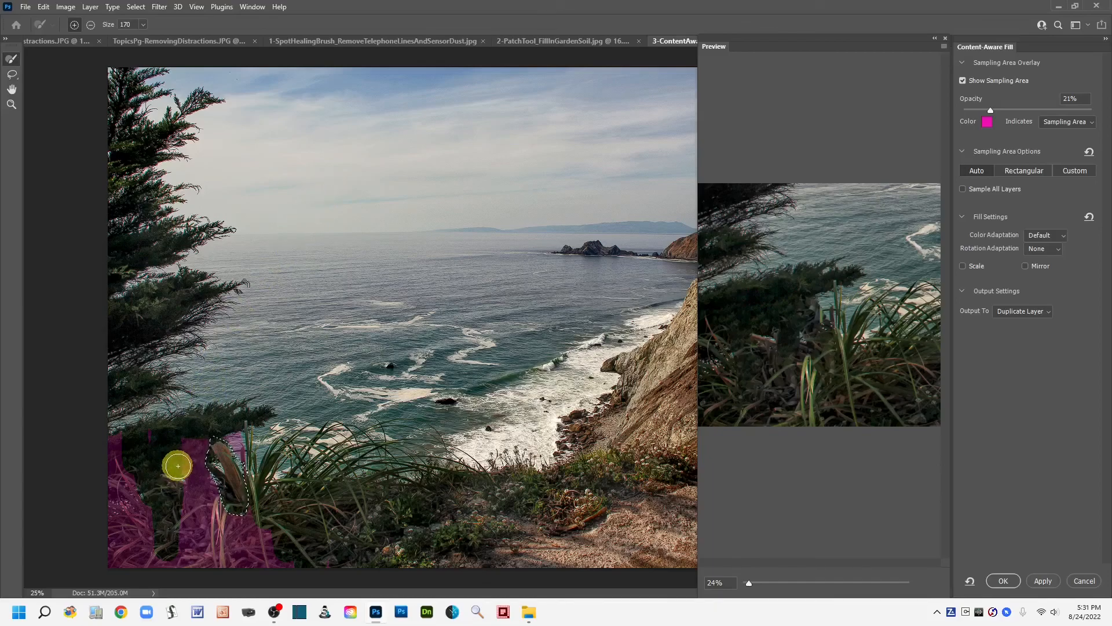
{"action": "mouse_move", "coordinate": [180, 466]}
{"action": "left_mouse_down"}
{"action": "mouse_move", "coordinate": [203, 422]}
{"action": "mouse_move", "coordinate": [223, 424]}
{"action": "mouse_move", "coordinate": [193, 437]}
{"action": "mouse_move", "coordinate": [164, 479]}
{"action": "mouse_move", "coordinate": [169, 516]}
{"action": "mouse_move", "coordinate": [183, 507]}
{"action": "left_mouse_up"}
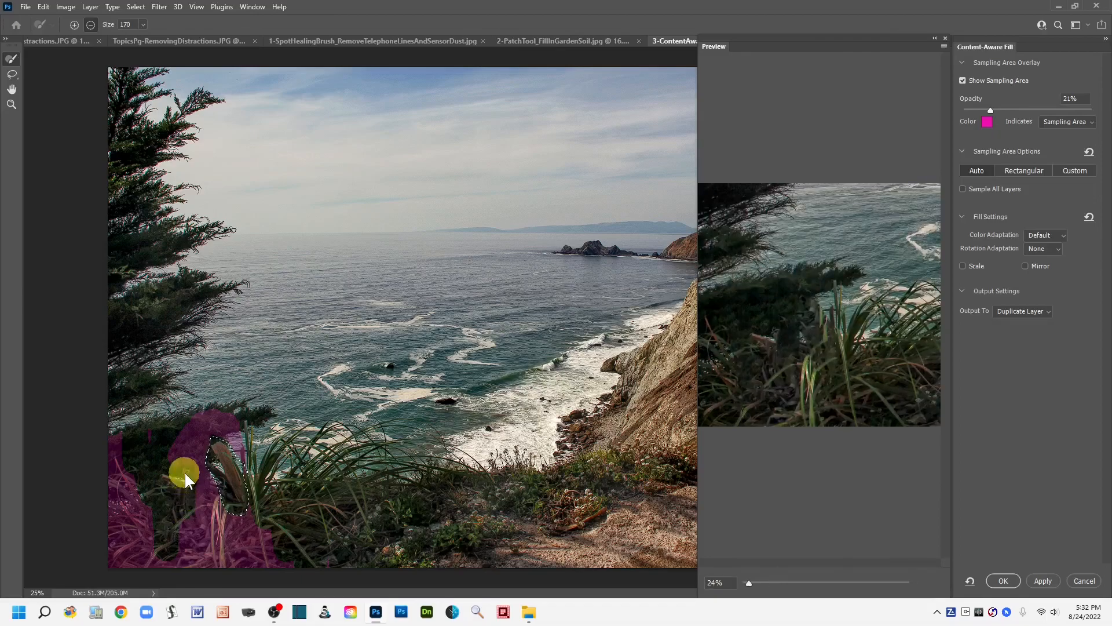
{"action": "mouse_move", "coordinate": [181, 488]}
{"action": "left_mouse_down"}
{"action": "mouse_move", "coordinate": [169, 519]}
{"action": "mouse_move", "coordinate": [186, 526]}
{"action": "mouse_move", "coordinate": [128, 498]}
{"action": "mouse_move", "coordinate": [102, 435]}
{"action": "left_mouse_up"}
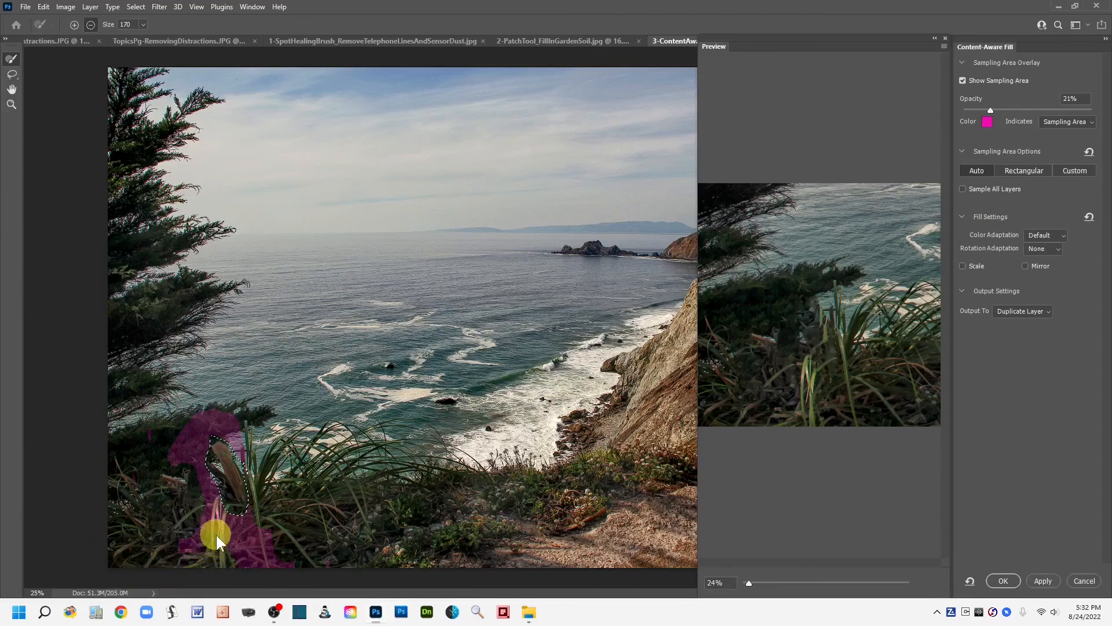
{"action": "mouse_move", "coordinate": [254, 563]}
{"action": "left_mouse_down"}
{"action": "mouse_move", "coordinate": [193, 520]}
{"action": "mouse_move", "coordinate": [205, 505]}
{"action": "mouse_move", "coordinate": [183, 506]}
{"action": "mouse_move", "coordinate": [283, 527]}
{"action": "mouse_move", "coordinate": [275, 498]}
{"action": "mouse_move", "coordinate": [263, 498]}
{"action": "mouse_move", "coordinate": [270, 490]}
{"action": "mouse_move", "coordinate": [274, 512]}
{"action": "mouse_move", "coordinate": [307, 509]}
{"action": "mouse_move", "coordinate": [304, 544]}
{"action": "mouse_move", "coordinate": [276, 529]}
{"action": "mouse_move", "coordinate": [290, 532]}
{"action": "mouse_move", "coordinate": [296, 512]}
{"action": "mouse_move", "coordinate": [588, 467]}
{"action": "left_mouse_up"}
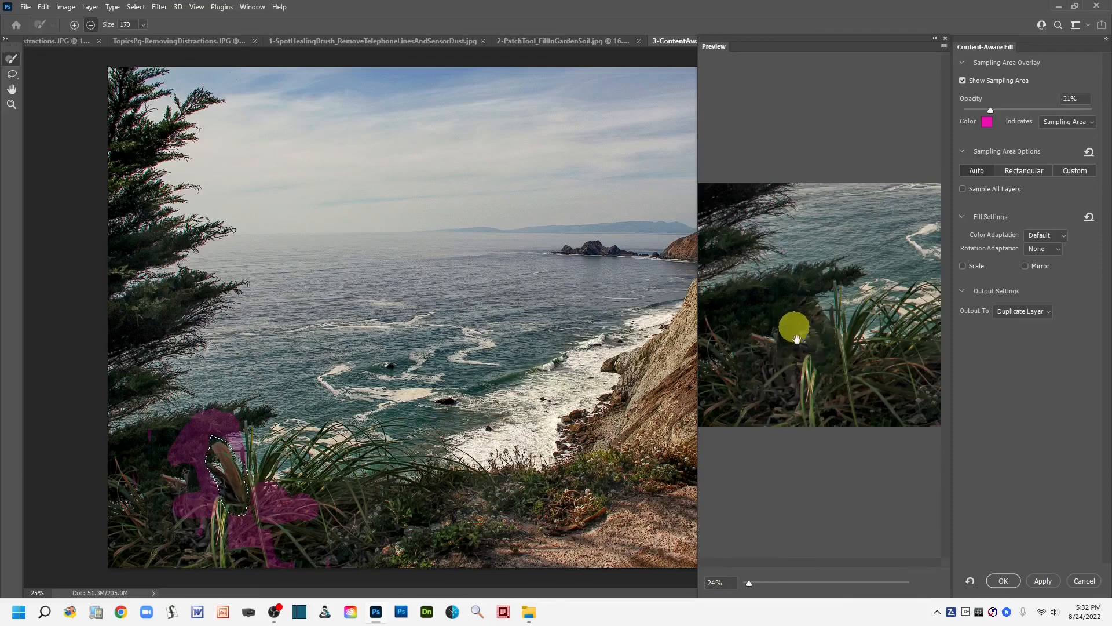
{"action": "left_click", "coordinate": [1003, 581]}
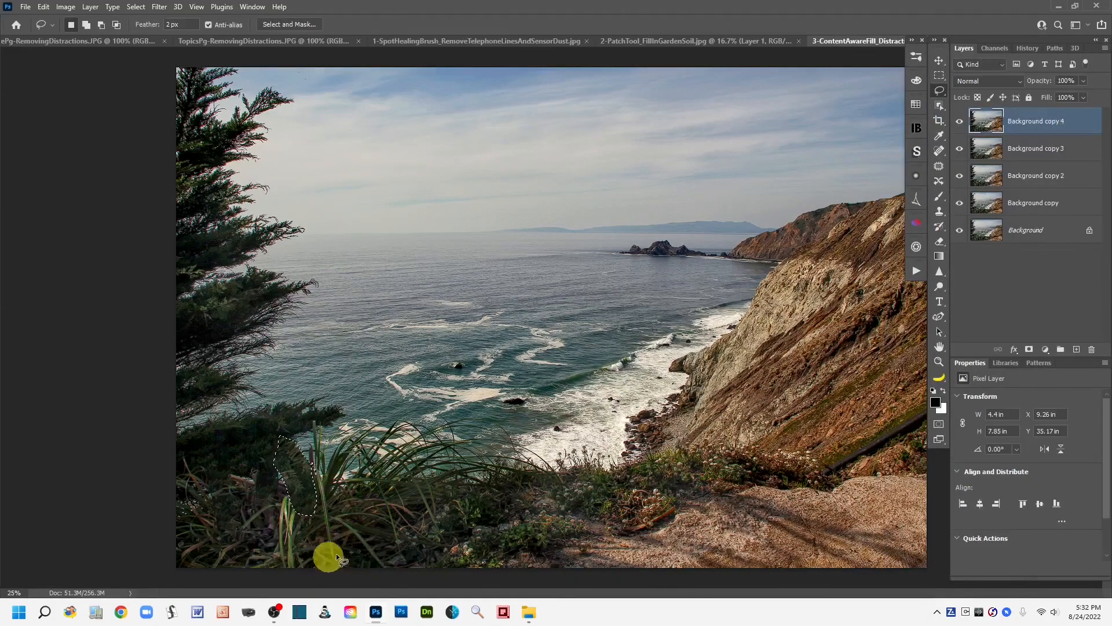
{"action": "key", "text": "ctrl+d"}
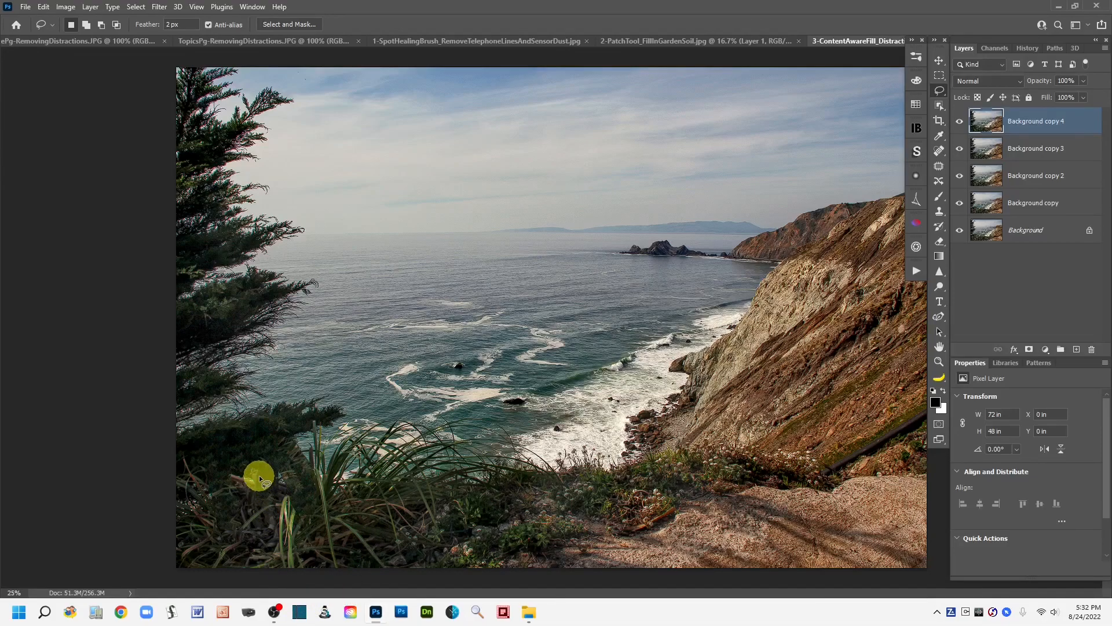
- Lasso the small brown leaf below the dark shrub and Content-Aware Fill it onto a duplicate layer, sampling only its immediate surroundings
{"action": "mouse_move", "coordinate": [258, 475]}
{"action": "left_mouse_down"}
{"action": "mouse_move", "coordinate": [224, 471]}
{"action": "mouse_move", "coordinate": [239, 494]}
{"action": "mouse_move", "coordinate": [258, 479]}
{"action": "left_mouse_up"}
{"action": "right_click", "coordinate": [244, 488]}
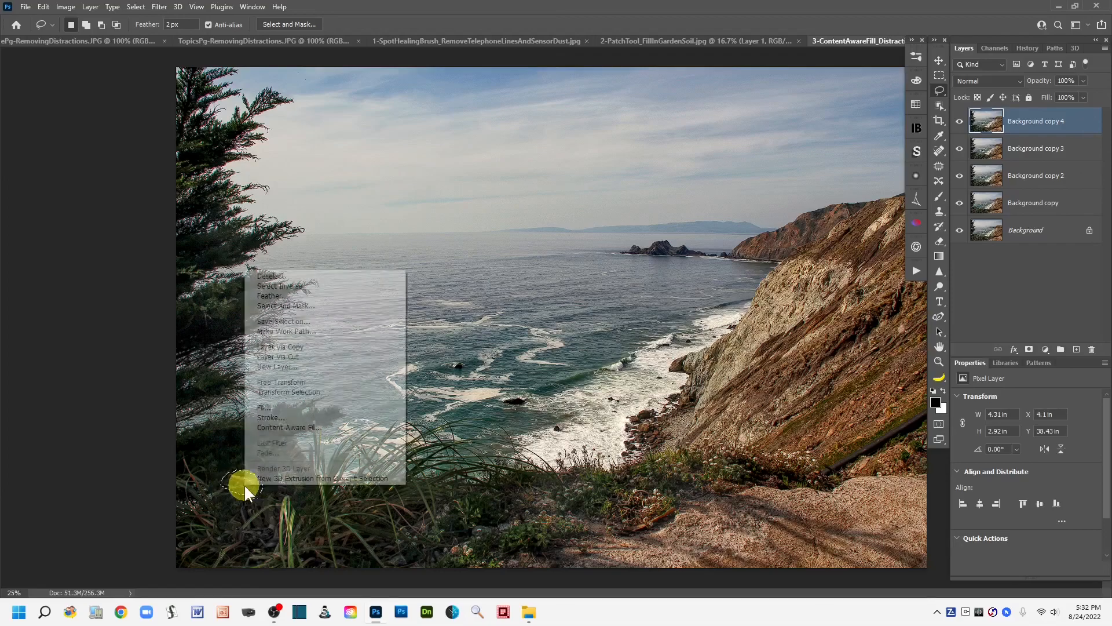
{"action": "left_click", "coordinate": [287, 427]}
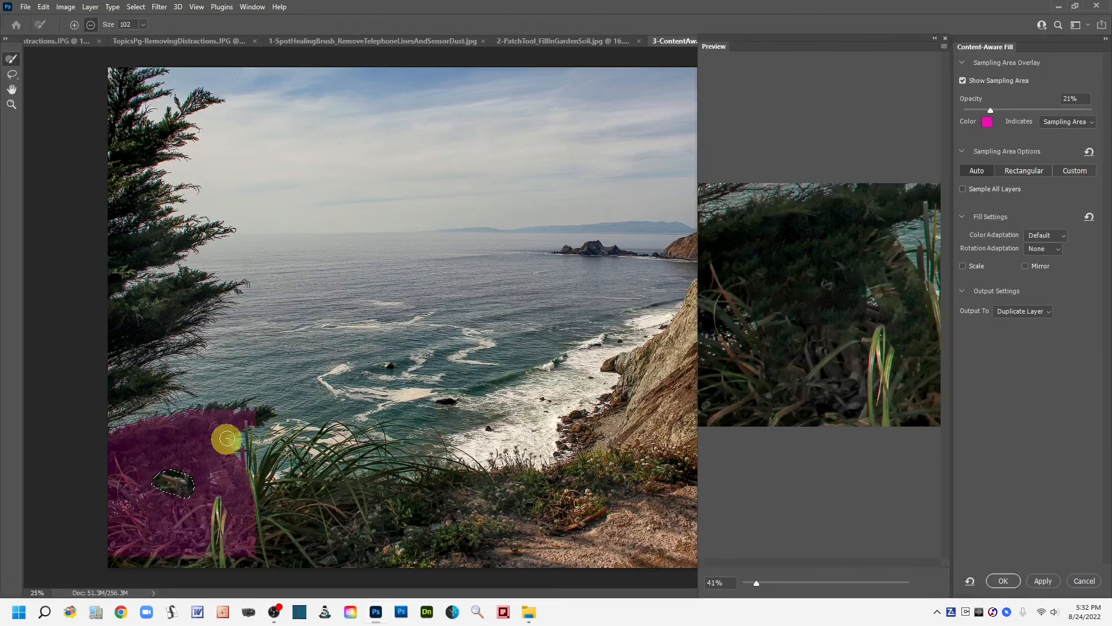
{"action": "mouse_move", "coordinate": [219, 432]}
{"action": "left_mouse_down"}
{"action": "mouse_move", "coordinate": [153, 427]}
{"action": "mouse_move", "coordinate": [184, 433]}
{"action": "mouse_move", "coordinate": [149, 421]}
{"action": "mouse_move", "coordinate": [174, 424]}
{"action": "mouse_move", "coordinate": [100, 447]}
{"action": "mouse_move", "coordinate": [232, 444]}
{"action": "mouse_move", "coordinate": [241, 479]}
{"action": "mouse_move", "coordinate": [222, 463]}
{"action": "mouse_move", "coordinate": [263, 516]}
{"action": "mouse_move", "coordinate": [241, 501]}
{"action": "mouse_move", "coordinate": [162, 528]}
{"action": "mouse_move", "coordinate": [157, 555]}
{"action": "mouse_move", "coordinate": [188, 572]}
{"action": "mouse_move", "coordinate": [152, 554]}
{"action": "mouse_move", "coordinate": [200, 536]}
{"action": "mouse_move", "coordinate": [229, 485]}
{"action": "mouse_move", "coordinate": [232, 551]}
{"action": "mouse_move", "coordinate": [236, 468]}
{"action": "mouse_move", "coordinate": [253, 558]}
{"action": "mouse_move", "coordinate": [176, 555]}
{"action": "mouse_move", "coordinate": [223, 530]}
{"action": "mouse_move", "coordinate": [245, 413]}
{"action": "mouse_move", "coordinate": [170, 415]}
{"action": "mouse_move", "coordinate": [265, 416]}
{"action": "mouse_move", "coordinate": [107, 432]}
{"action": "mouse_move", "coordinate": [101, 519]}
{"action": "mouse_move", "coordinate": [117, 539]}
{"action": "mouse_move", "coordinate": [126, 455]}
{"action": "mouse_move", "coordinate": [127, 534]}
{"action": "mouse_move", "coordinate": [248, 556]}
{"action": "mouse_move", "coordinate": [186, 547]}
{"action": "mouse_move", "coordinate": [136, 526]}
{"action": "mouse_move", "coordinate": [137, 516]}
{"action": "mouse_move", "coordinate": [228, 549]}
{"action": "left_mouse_up"}
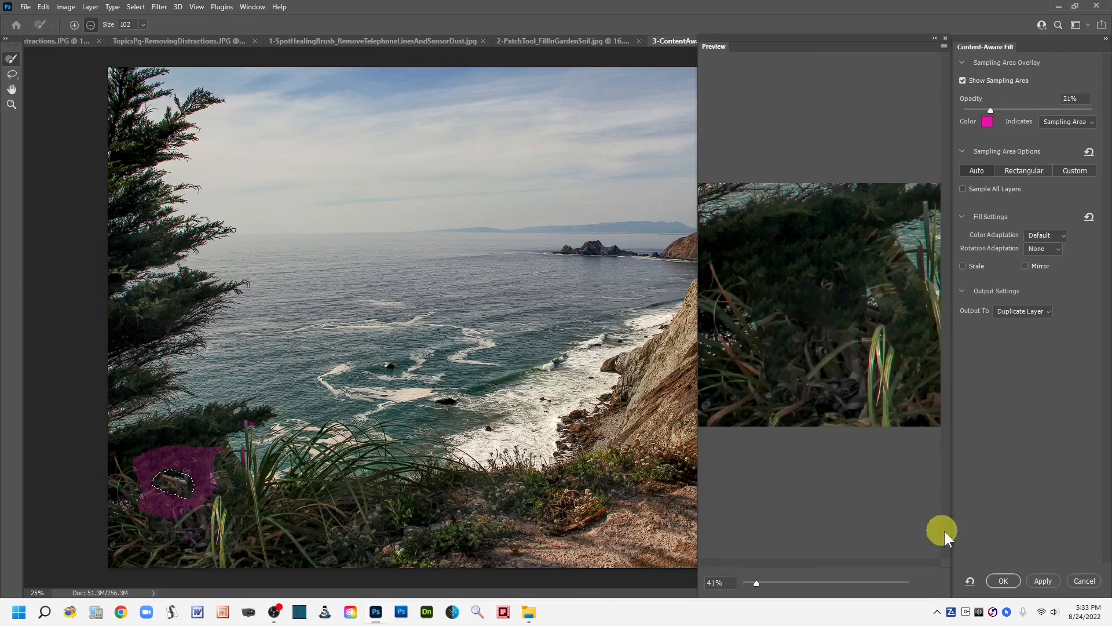
{"action": "left_click", "coordinate": [1002, 580]}
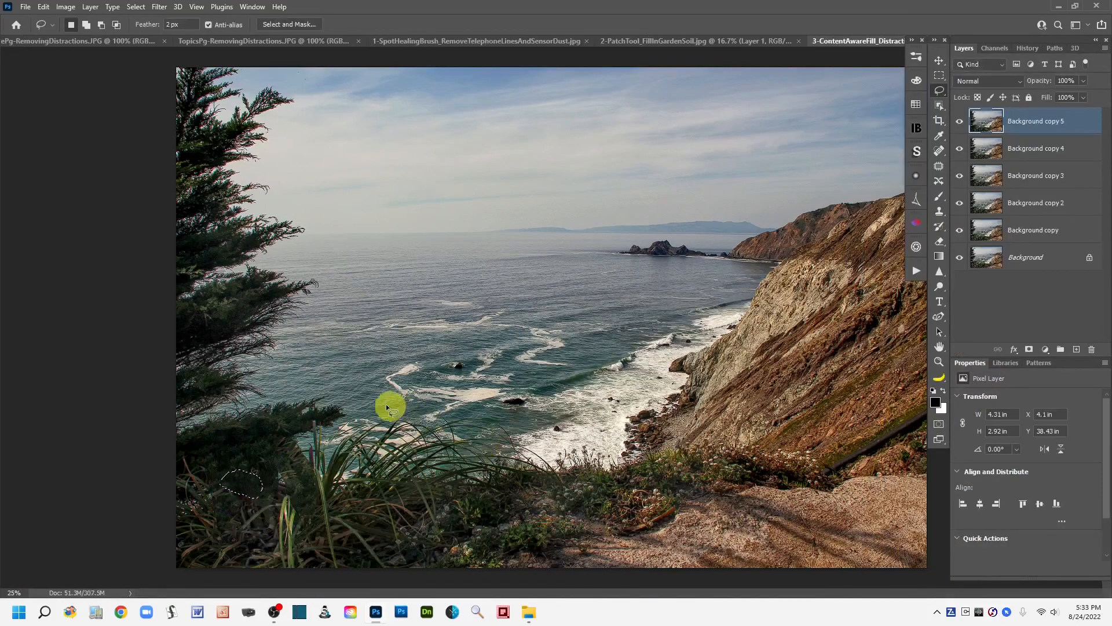
{"action": "key", "text": "ctrl+d"}
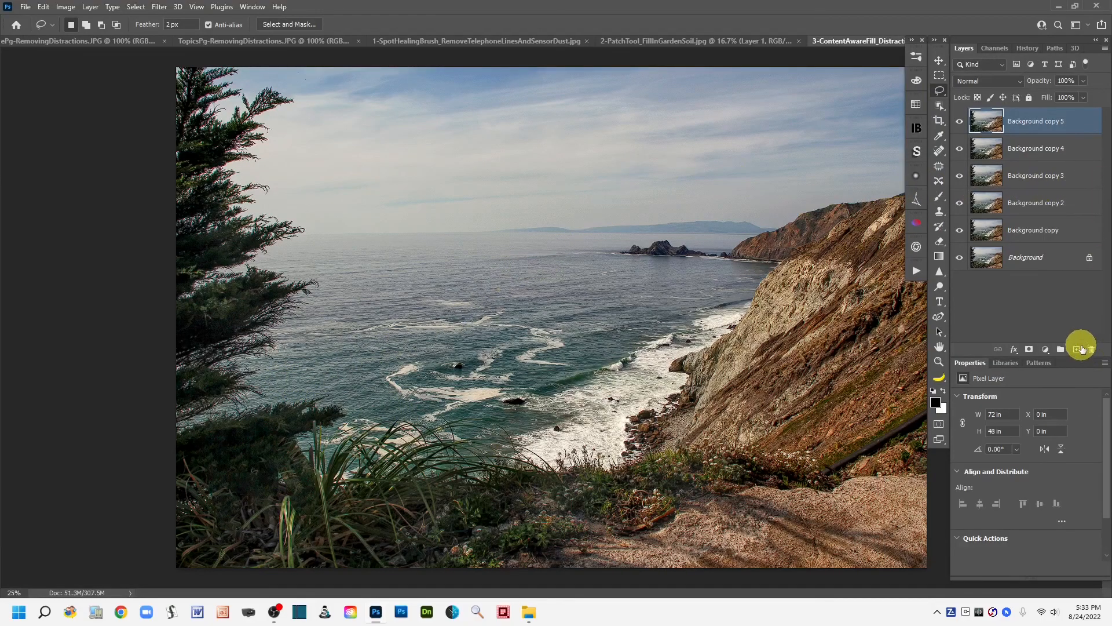
- Stamp all visible layers onto a new layer and activate the Spot Healing Brush with a brush size of 70
{"action": "left_click", "coordinate": [1076, 351]}
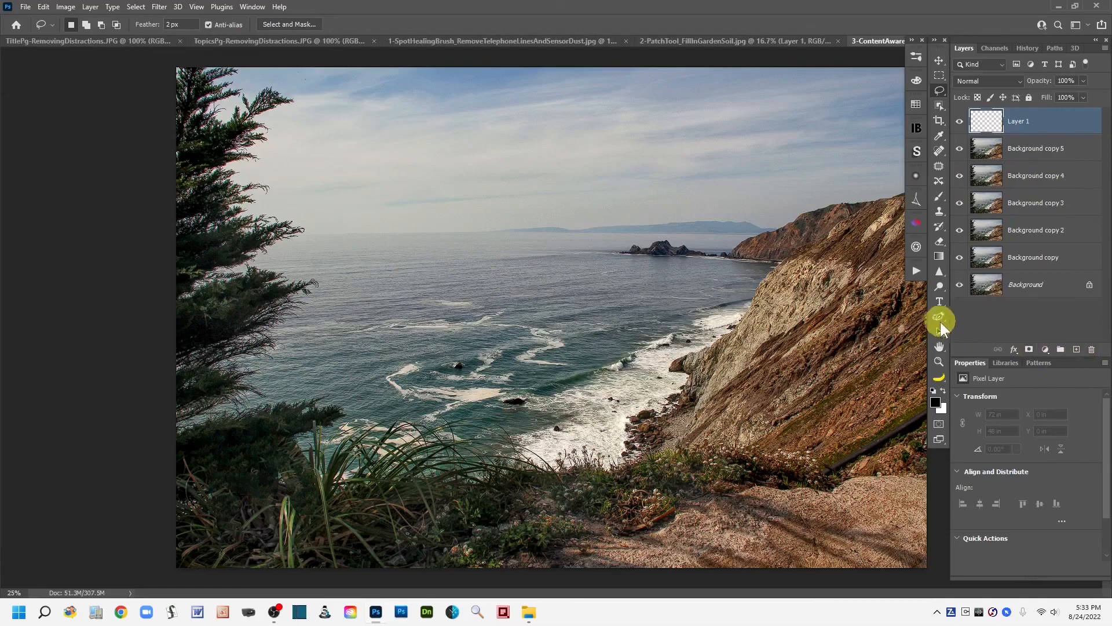
{"action": "key", "text": "ctrl+shift+alt+e"}
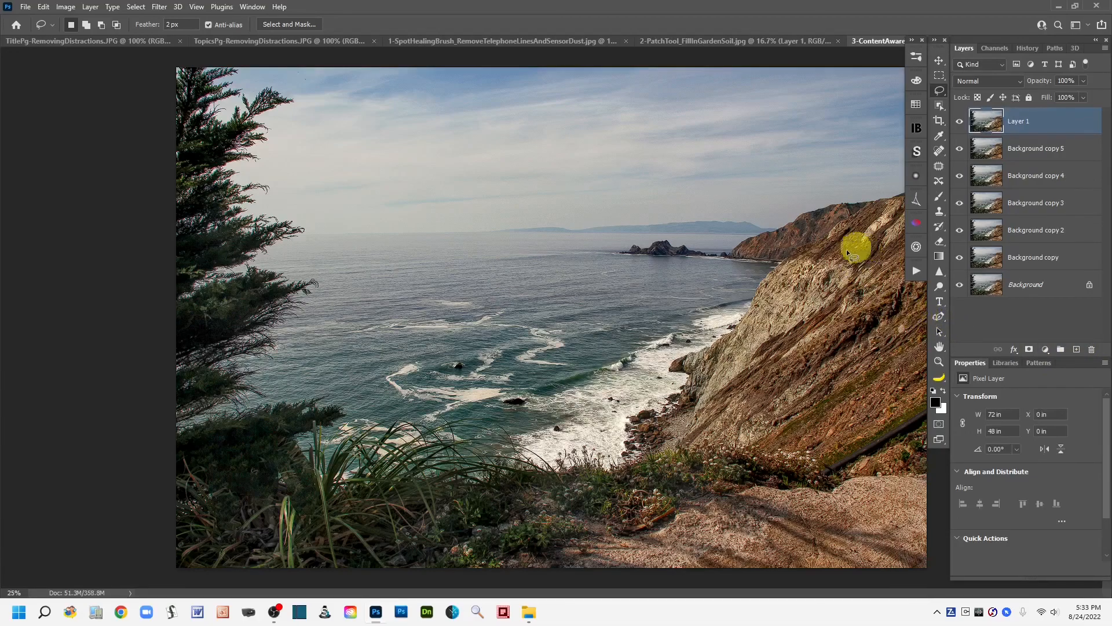
{"action": "left_click", "coordinate": [939, 151]}
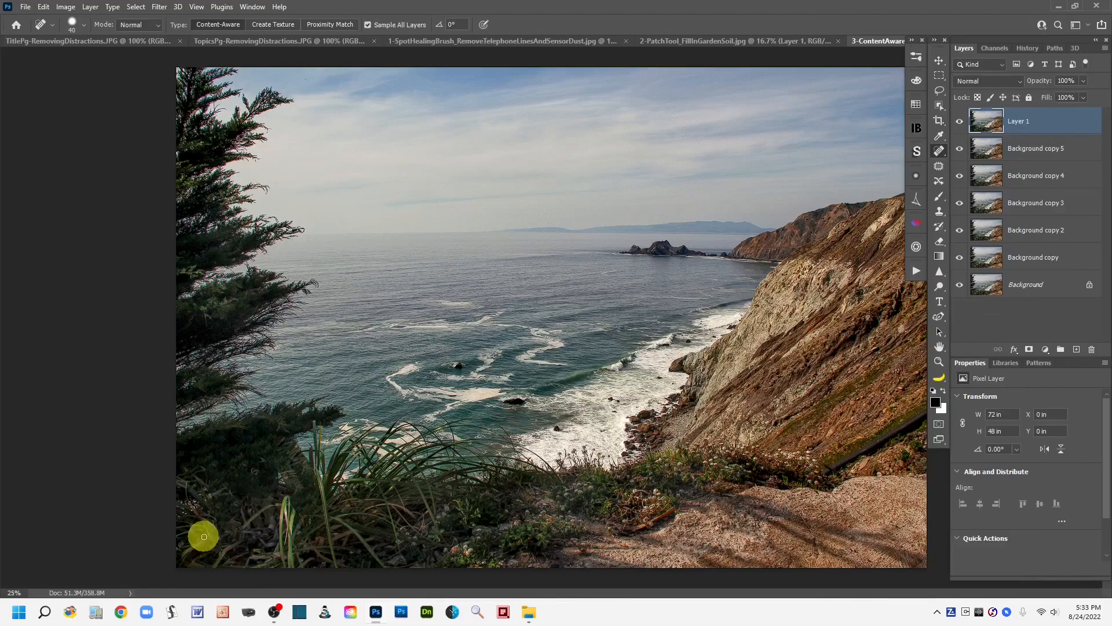
{"action": "key", "text": "bracketright"}
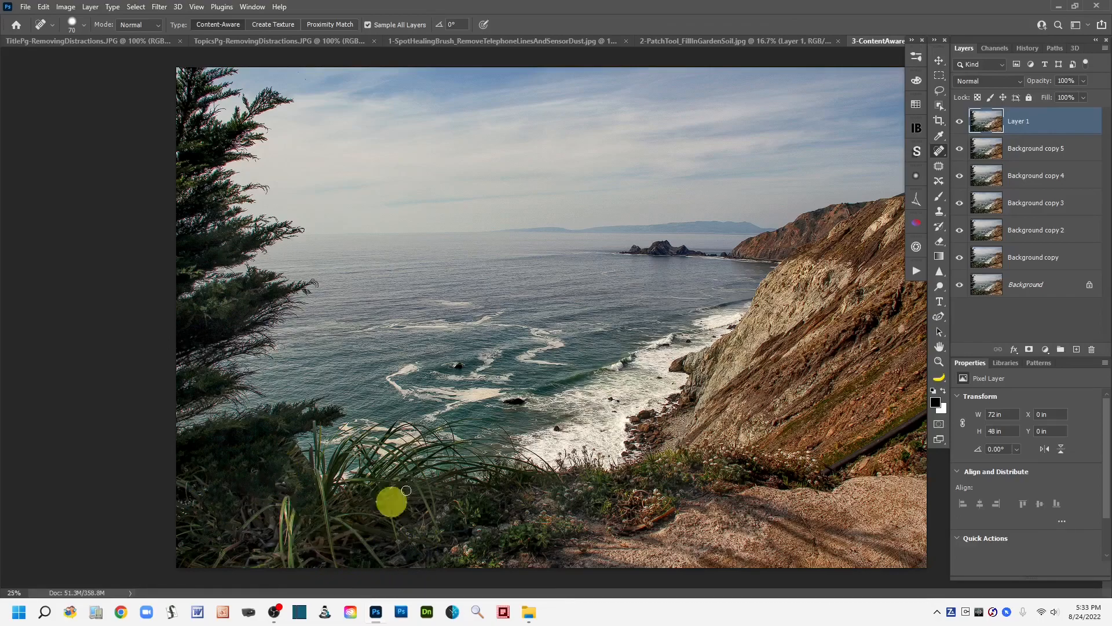
- Use the Content-Aware Patch tool to blend the filled spots below the dark shrub with nearby foliage, deselecting when done
{"action": "left_click", "coordinate": [938, 167]}
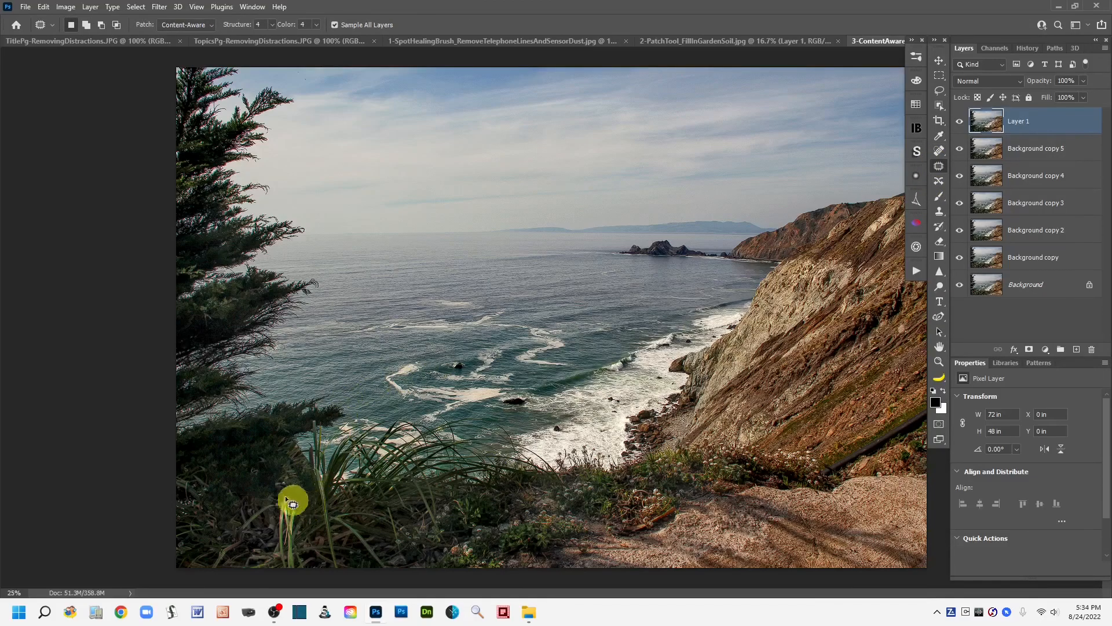
{"action": "mouse_move", "coordinate": [268, 462]}
{"action": "left_mouse_down"}
{"action": "mouse_move", "coordinate": [261, 484]}
{"action": "mouse_move", "coordinate": [286, 488]}
{"action": "mouse_move", "coordinate": [282, 462]}
{"action": "mouse_move", "coordinate": [263, 459]}
{"action": "mouse_move", "coordinate": [253, 474]}
{"action": "mouse_move", "coordinate": [273, 475]}
{"action": "mouse_move", "coordinate": [244, 489]}
{"action": "left_mouse_up"}
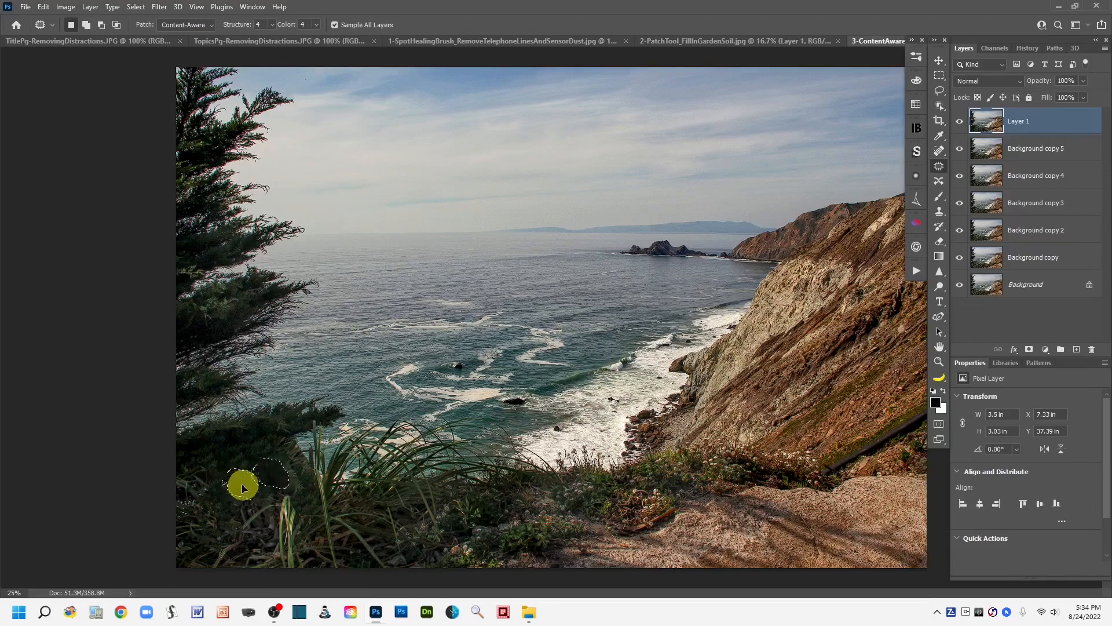
{"action": "left_click", "coordinate": [490, 504]}
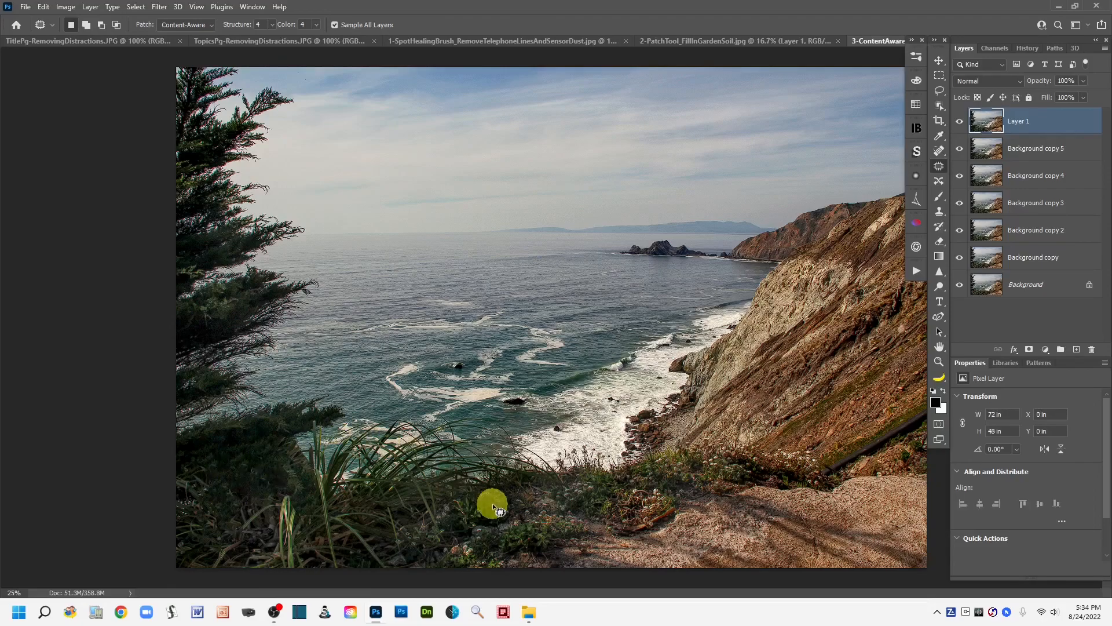
{"action": "mouse_move", "coordinate": [242, 470]}
{"action": "left_mouse_down"}
{"action": "mouse_move", "coordinate": [232, 493]}
{"action": "mouse_move", "coordinate": [251, 493]}
{"action": "mouse_move", "coordinate": [233, 468]}
{"action": "left_mouse_up"}
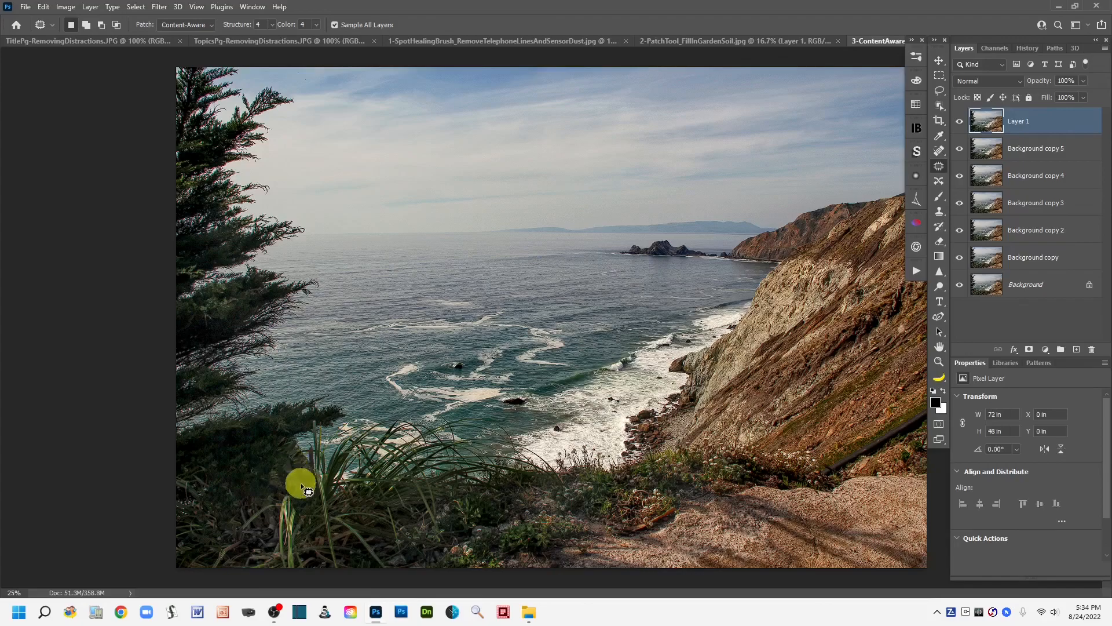
{"action": "mouse_move", "coordinate": [276, 462]}
{"action": "left_mouse_down"}
{"action": "mouse_move", "coordinate": [288, 490]}
{"action": "mouse_move", "coordinate": [283, 466]}
{"action": "mouse_move", "coordinate": [320, 477]}
{"action": "mouse_move", "coordinate": [290, 464]}
{"action": "mouse_move", "coordinate": [274, 481]}
{"action": "mouse_move", "coordinate": [307, 460]}
{"action": "left_mouse_up"}
{"action": "key", "text": "ctrl+d"}
{"action": "key", "text": "ctrl+d"}
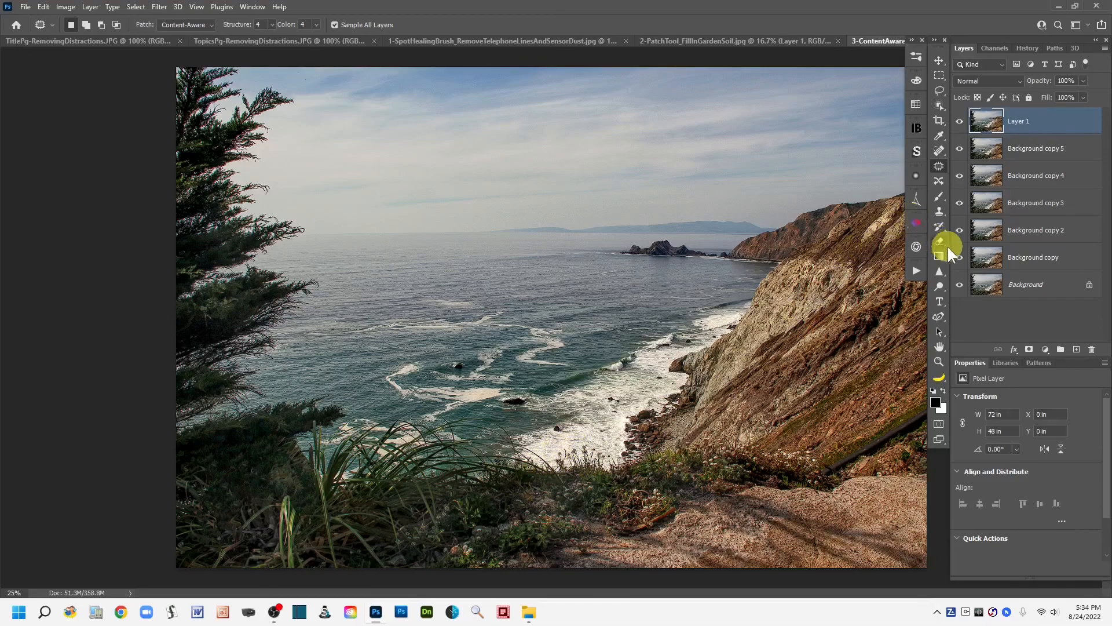
- Lasso the bright green blades near the photo's lower edge and Content-Aware Fill them onto a duplicate layer, sampling only the surrounding low grass; deselect
{"action": "left_click", "coordinate": [938, 93]}
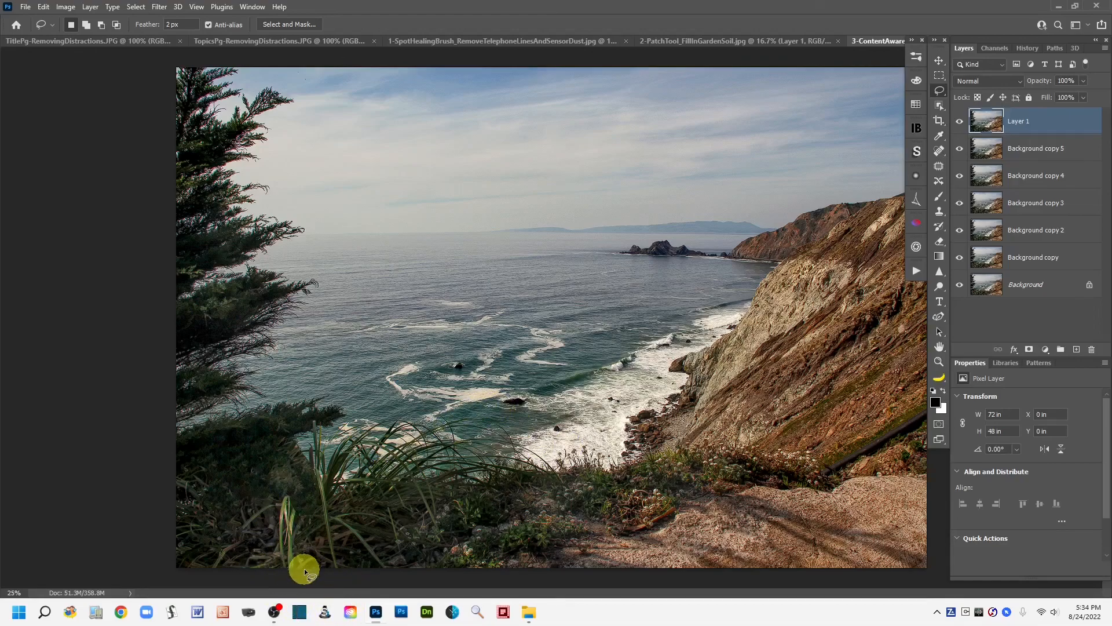
{"action": "mouse_move", "coordinate": [305, 568]}
{"action": "left_mouse_down"}
{"action": "mouse_move", "coordinate": [304, 509]}
{"action": "mouse_move", "coordinate": [287, 496]}
{"action": "mouse_move", "coordinate": [267, 522]}
{"action": "mouse_move", "coordinate": [256, 572]}
{"action": "mouse_move", "coordinate": [306, 580]}
{"action": "left_mouse_up"}
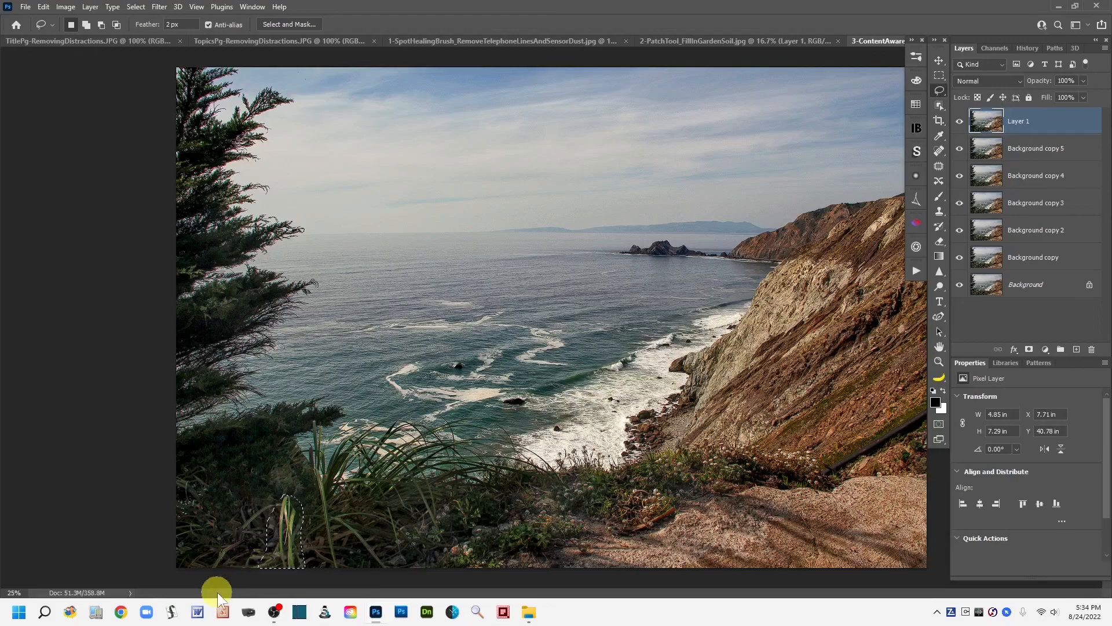
{"action": "right_click", "coordinate": [280, 528]}
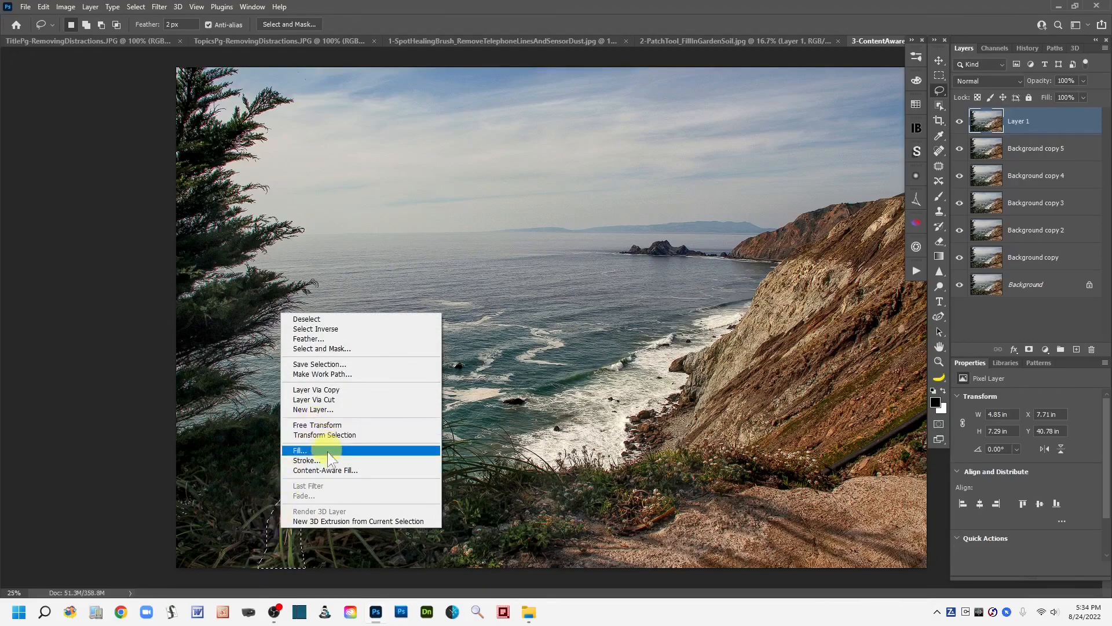
{"action": "left_click", "coordinate": [328, 470]}
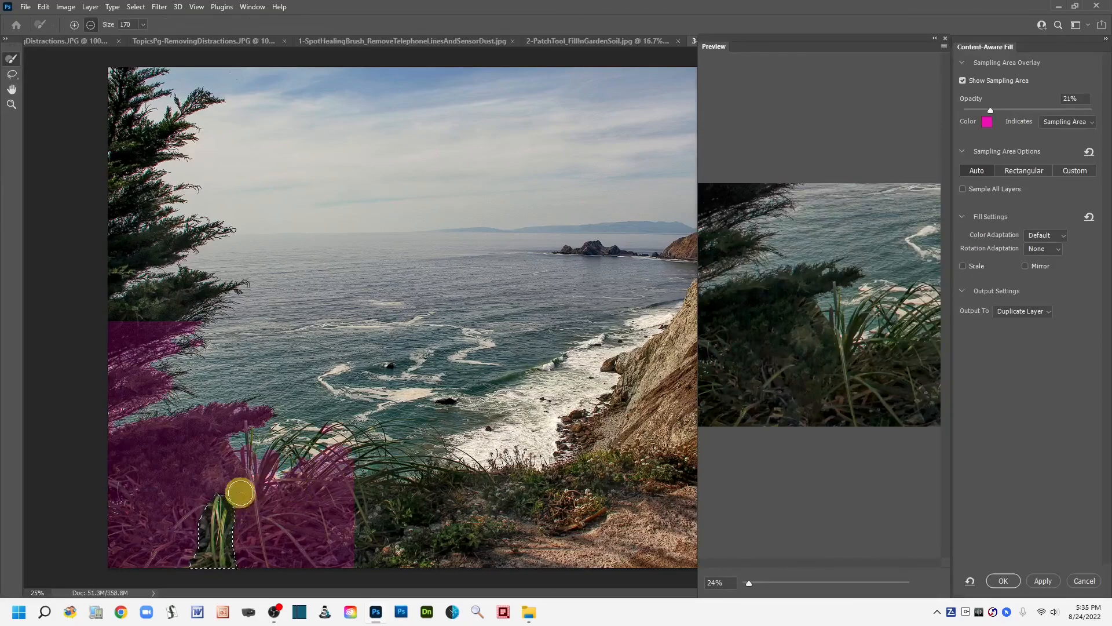
{"action": "mouse_move", "coordinate": [104, 330]}
{"action": "left_mouse_down"}
{"action": "mouse_move", "coordinate": [185, 322]}
{"action": "mouse_move", "coordinate": [80, 347]}
{"action": "mouse_move", "coordinate": [170, 328]}
{"action": "mouse_move", "coordinate": [138, 373]}
{"action": "mouse_move", "coordinate": [152, 380]}
{"action": "mouse_move", "coordinate": [223, 343]}
{"action": "mouse_move", "coordinate": [145, 353]}
{"action": "mouse_move", "coordinate": [152, 399]}
{"action": "mouse_move", "coordinate": [168, 414]}
{"action": "mouse_move", "coordinate": [114, 435]}
{"action": "mouse_move", "coordinate": [240, 406]}
{"action": "mouse_move", "coordinate": [136, 468]}
{"action": "mouse_move", "coordinate": [240, 390]}
{"action": "mouse_move", "coordinate": [209, 448]}
{"action": "mouse_move", "coordinate": [234, 432]}
{"action": "mouse_move", "coordinate": [132, 470]}
{"action": "mouse_move", "coordinate": [128, 446]}
{"action": "mouse_move", "coordinate": [114, 508]}
{"action": "mouse_move", "coordinate": [113, 477]}
{"action": "mouse_move", "coordinate": [289, 434]}
{"action": "mouse_move", "coordinate": [275, 462]}
{"action": "mouse_move", "coordinate": [248, 463]}
{"action": "mouse_move", "coordinate": [306, 484]}
{"action": "mouse_move", "coordinate": [274, 491]}
{"action": "mouse_move", "coordinate": [374, 467]}
{"action": "mouse_move", "coordinate": [330, 436]}
{"action": "mouse_move", "coordinate": [340, 426]}
{"action": "mouse_move", "coordinate": [342, 490]}
{"action": "mouse_move", "coordinate": [320, 499]}
{"action": "mouse_move", "coordinate": [333, 508]}
{"action": "mouse_move", "coordinate": [311, 514]}
{"action": "mouse_move", "coordinate": [381, 569]}
{"action": "mouse_move", "coordinate": [295, 531]}
{"action": "mouse_move", "coordinate": [322, 536]}
{"action": "mouse_move", "coordinate": [334, 558]}
{"action": "mouse_move", "coordinate": [278, 513]}
{"action": "mouse_move", "coordinate": [300, 524]}
{"action": "mouse_move", "coordinate": [310, 553]}
{"action": "mouse_move", "coordinate": [280, 554]}
{"action": "mouse_move", "coordinate": [252, 470]}
{"action": "mouse_move", "coordinate": [255, 422]}
{"action": "mouse_move", "coordinate": [306, 551]}
{"action": "mouse_move", "coordinate": [317, 507]}
{"action": "mouse_move", "coordinate": [187, 453]}
{"action": "mouse_move", "coordinate": [112, 519]}
{"action": "mouse_move", "coordinate": [219, 465]}
{"action": "mouse_move", "coordinate": [278, 467]}
{"action": "left_mouse_up"}
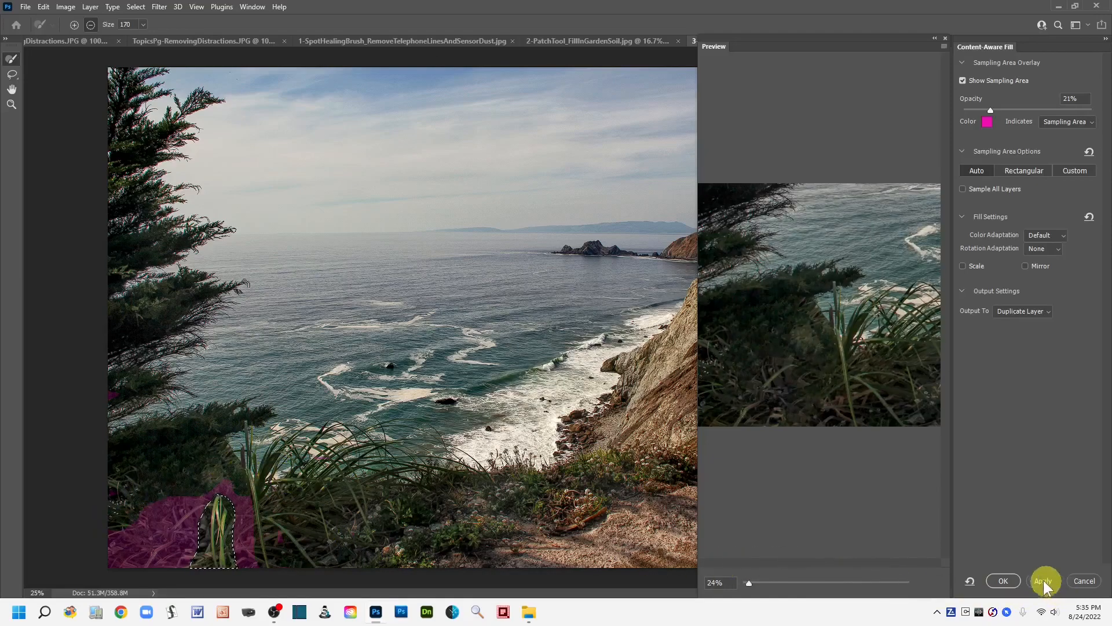
{"action": "left_click", "coordinate": [1003, 581]}
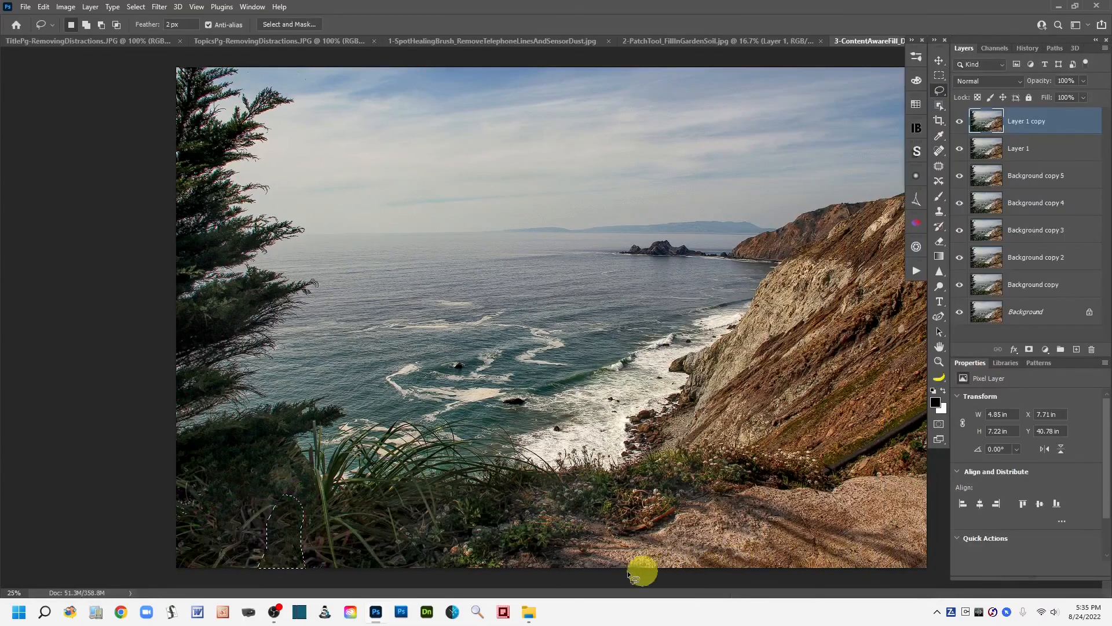
{"action": "key", "text": "ctrl+d"}
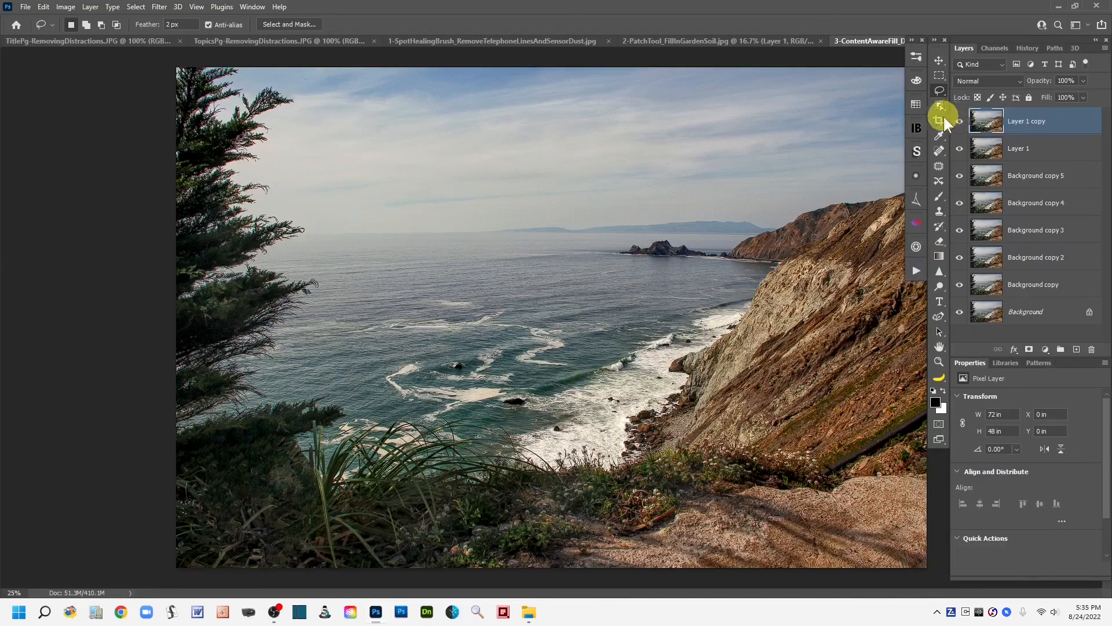
- Heal the distracting spots along the edge of the sandy path with the Spot Healing Brush at size 125
{"action": "left_click", "coordinate": [940, 148]}
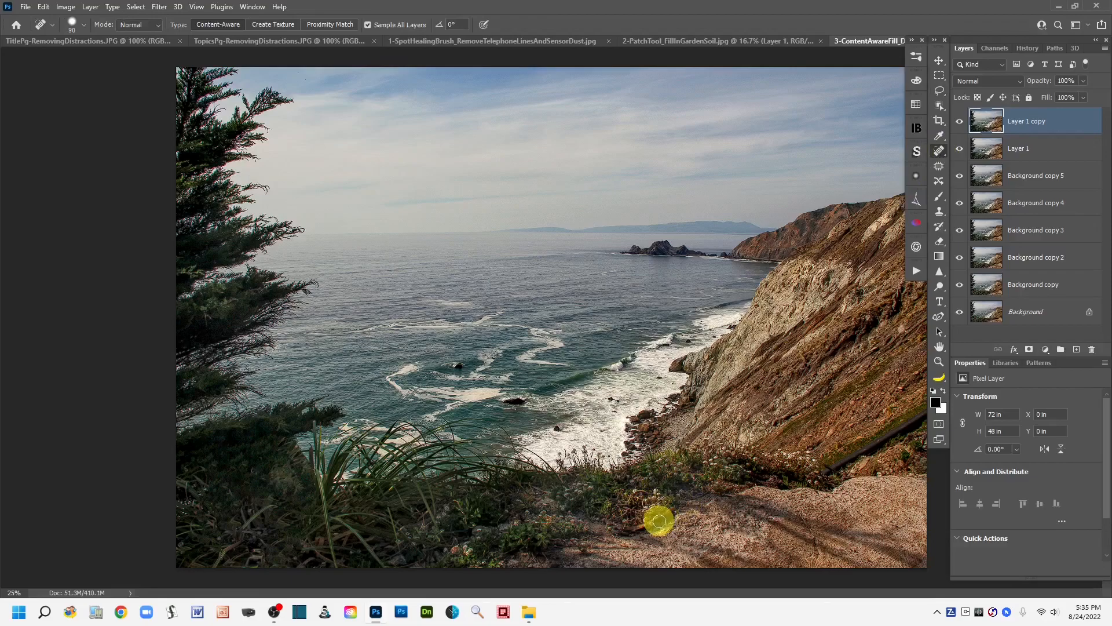
{"action": "left_click_drag", "start_coordinate": [675, 508], "coordinate": [602, 527]}
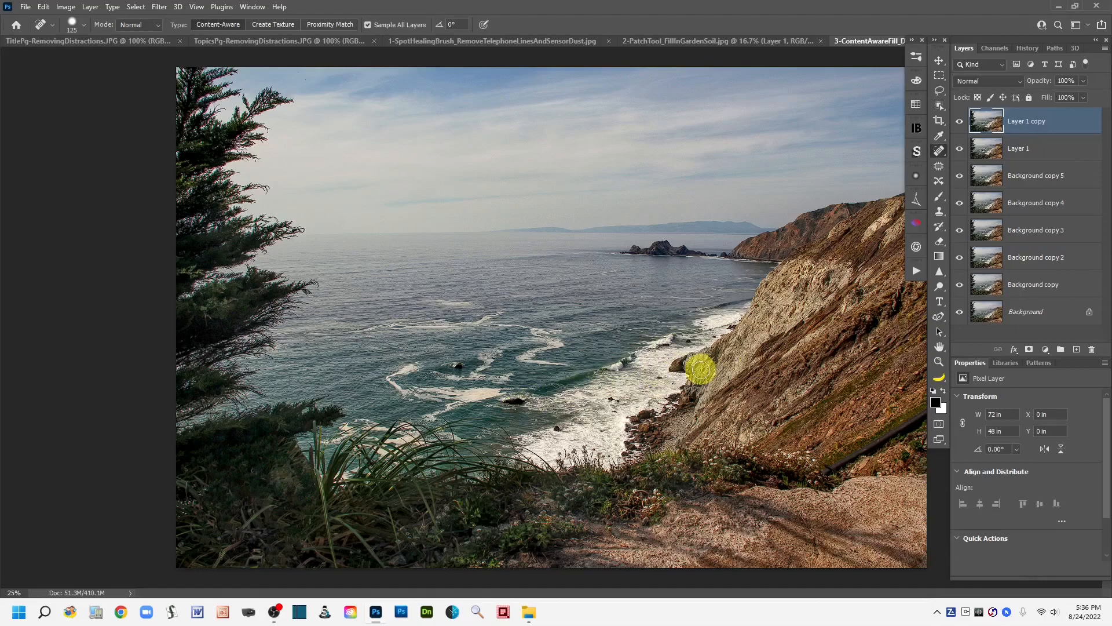
- Compare the retouched photo with the original by repeatedly hiding and showing every layer except Background
{"action": "key", "text": "ctrl+minus"}
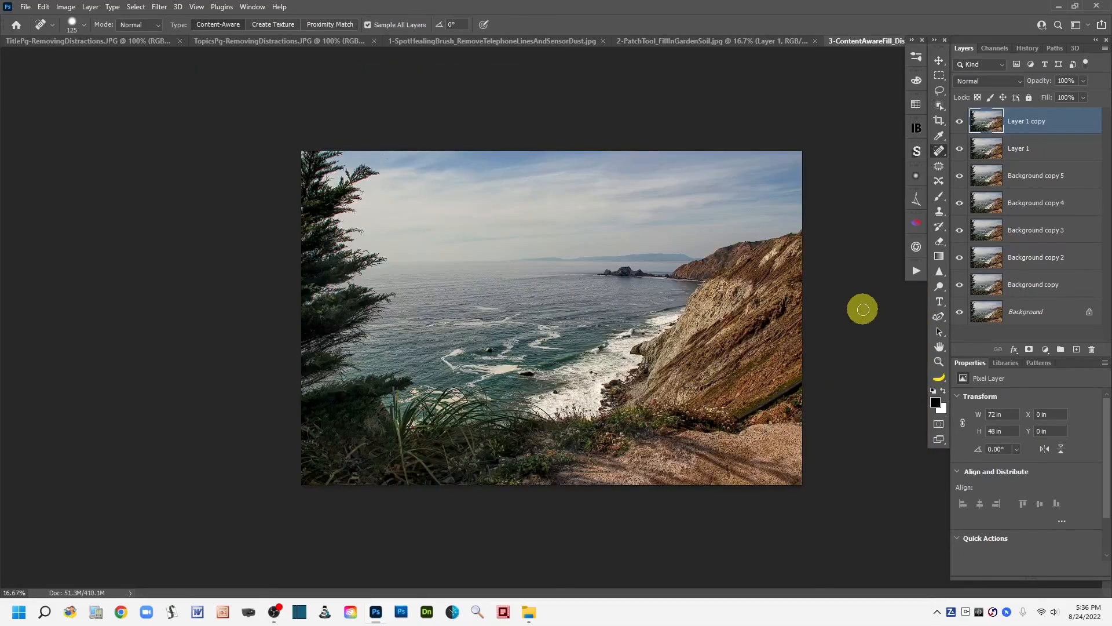
{"action": "left_click", "coordinate": [938, 93]}
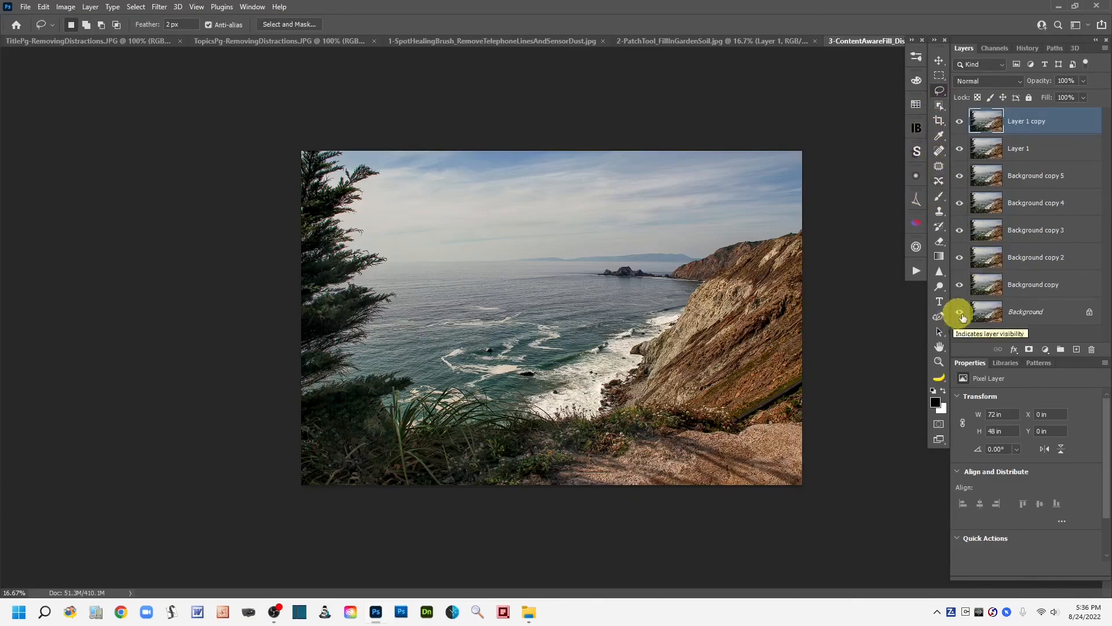
{"action": "left_click", "coordinate": [959, 313], "text": "alt"}
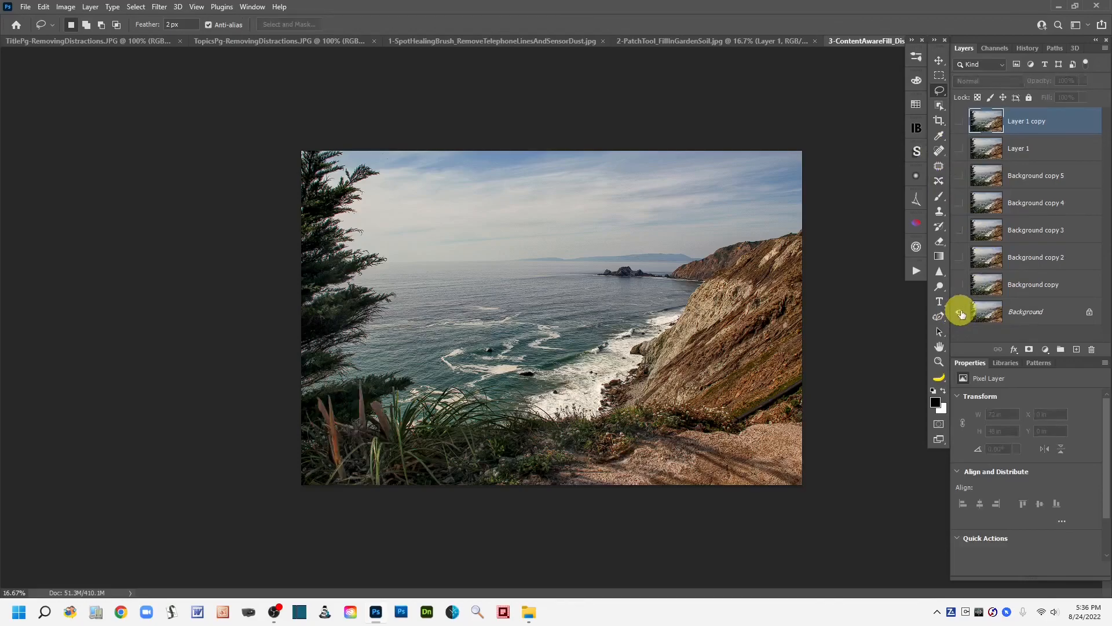
{"action": "left_click", "coordinate": [960, 314], "text": "alt"}
{"action": "left_click", "coordinate": [960, 313], "text": "alt"}
{"action": "left_click", "coordinate": [959, 313], "text": "alt"}
{"action": "left_click", "coordinate": [959, 313], "text": "alt"}
{"action": "left_click", "coordinate": [960, 314], "text": "alt"}
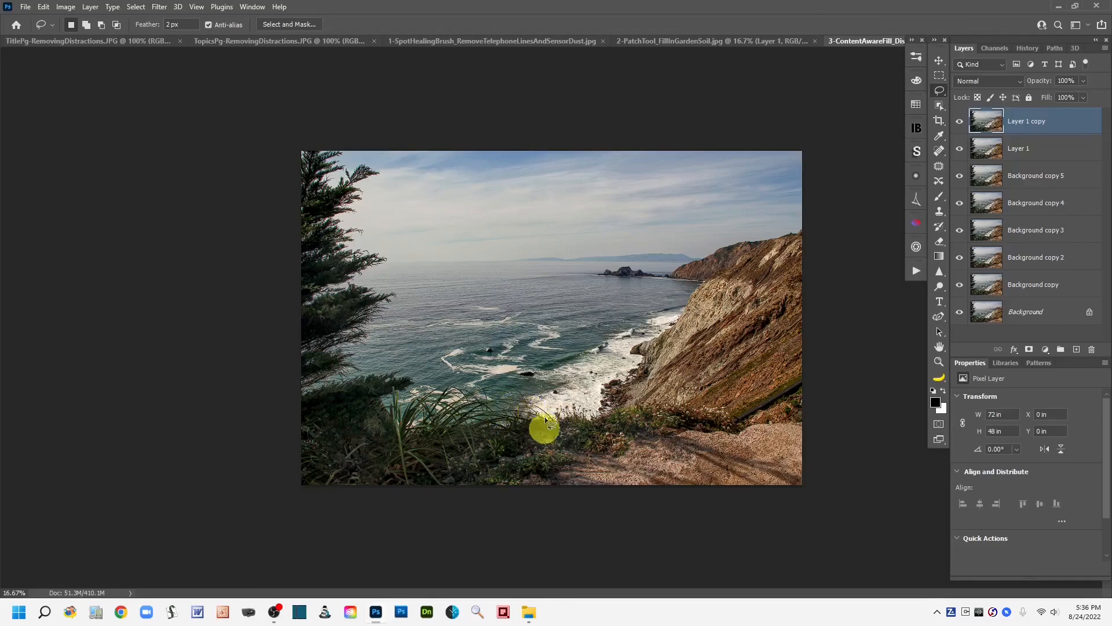
{"action": "key", "text": "ctrl+plus"}
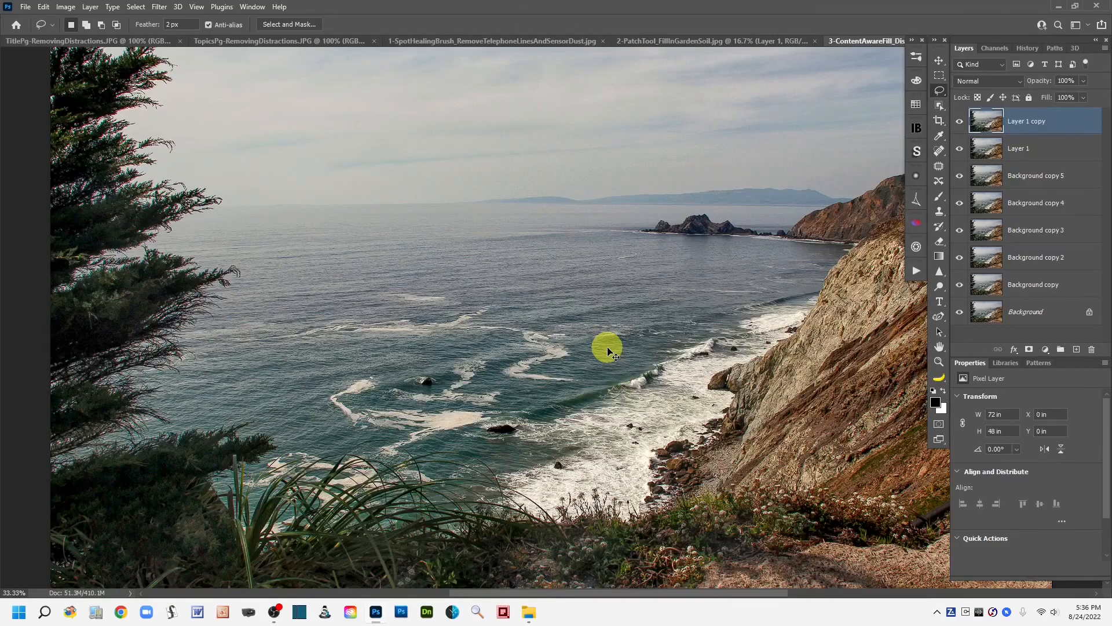
{"action": "left_click_drag", "start_coordinate": [468, 539], "coordinate": [471, 350]}
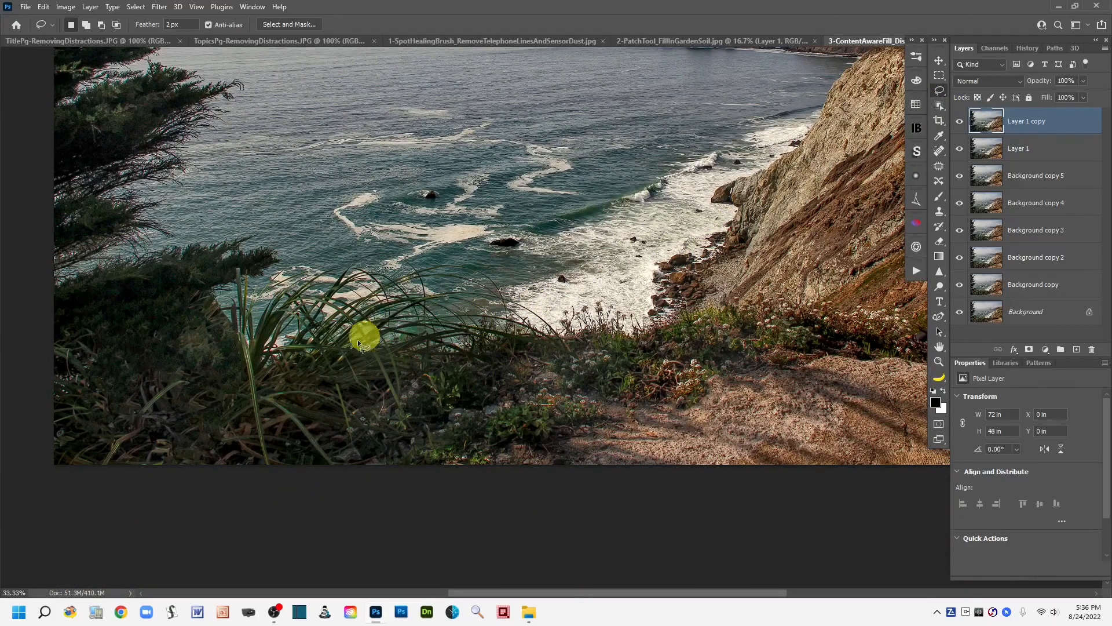
{"action": "mouse_move", "coordinate": [279, 459]}
{"action": "left_mouse_down"}
{"action": "mouse_move", "coordinate": [280, 417]}
{"action": "mouse_move", "coordinate": [247, 331]}
{"action": "mouse_move", "coordinate": [238, 331]}
{"action": "mouse_move", "coordinate": [236, 416]}
{"action": "left_mouse_up"}
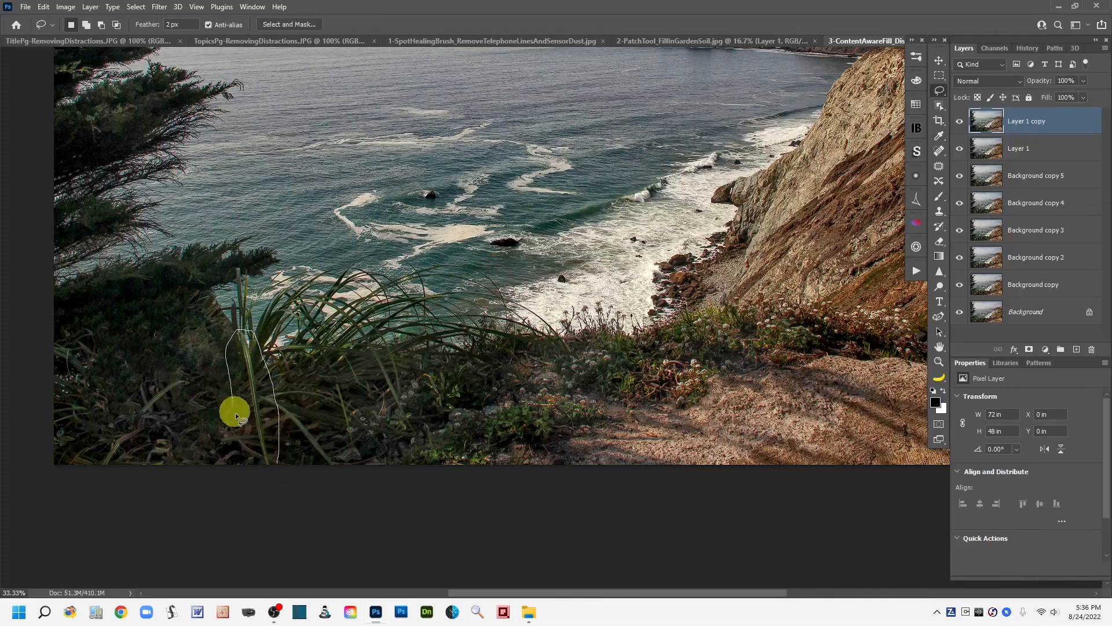
{"action": "left_click_drag", "start_coordinate": [249, 460], "coordinate": [276, 471]}
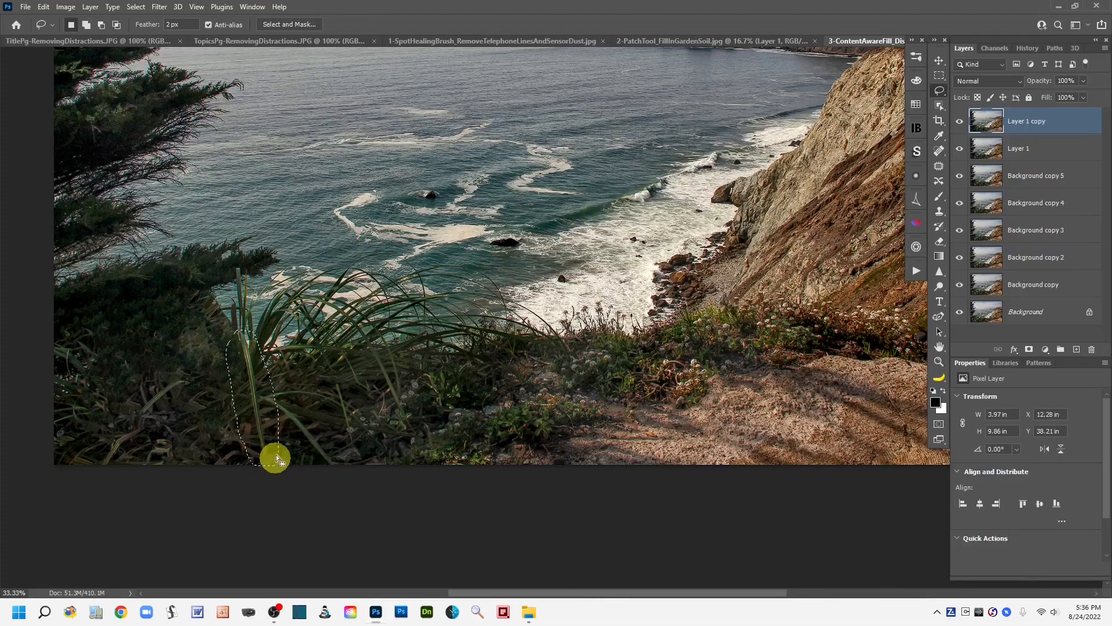
{"action": "right_click", "coordinate": [251, 416]}
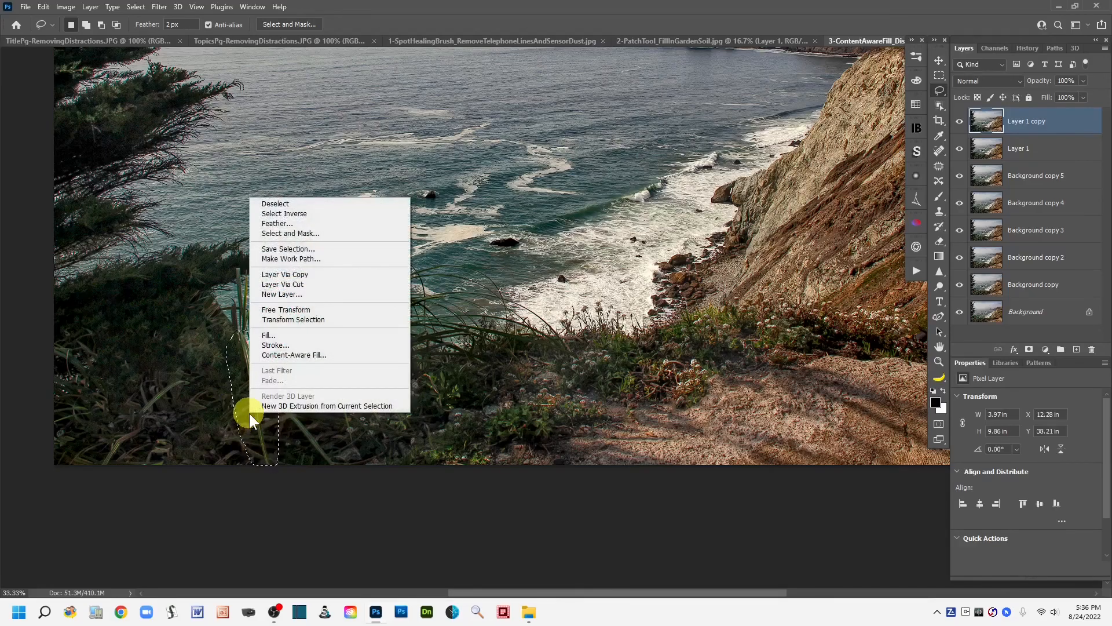
{"action": "left_click", "coordinate": [296, 355]}
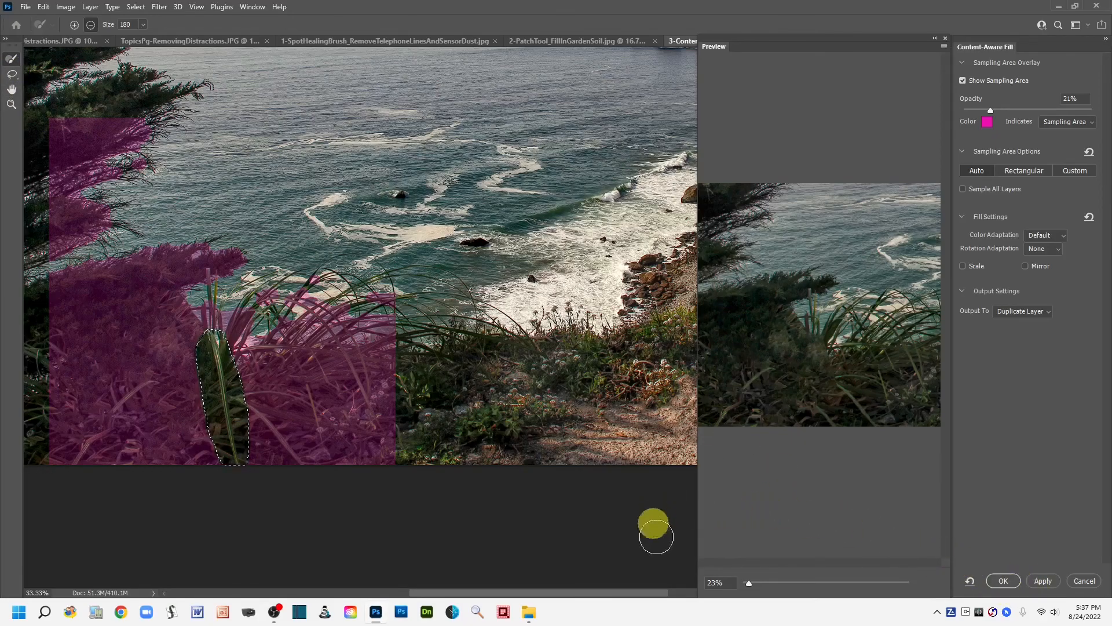
{"action": "left_click", "coordinate": [1083, 580]}
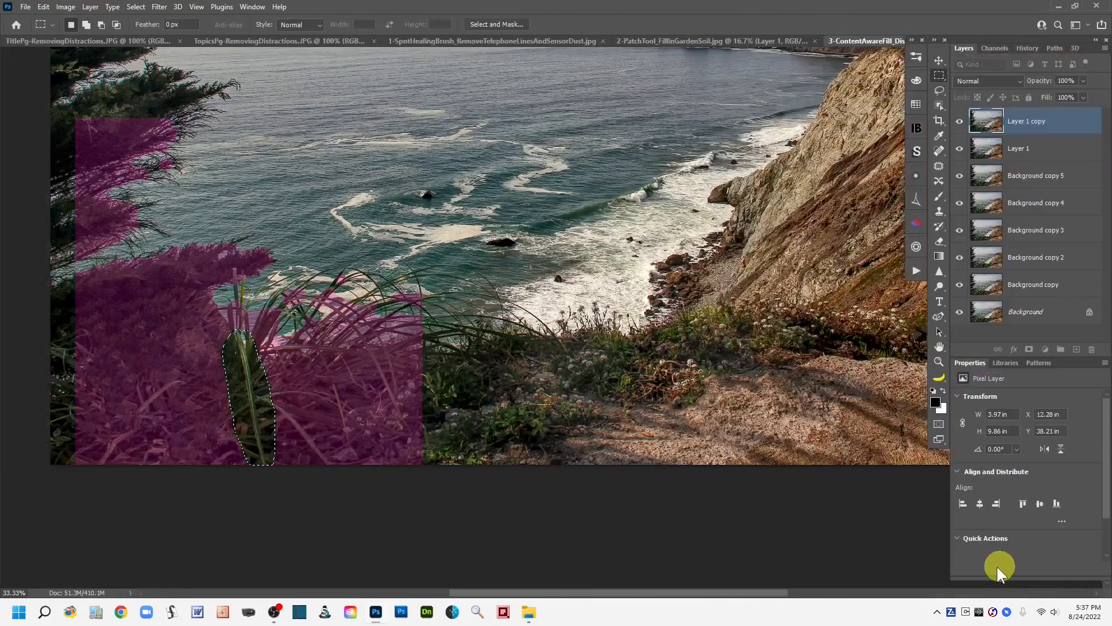
{"action": "key", "text": "ctrl+d"}
{"action": "key", "text": "ctrl+minus"}
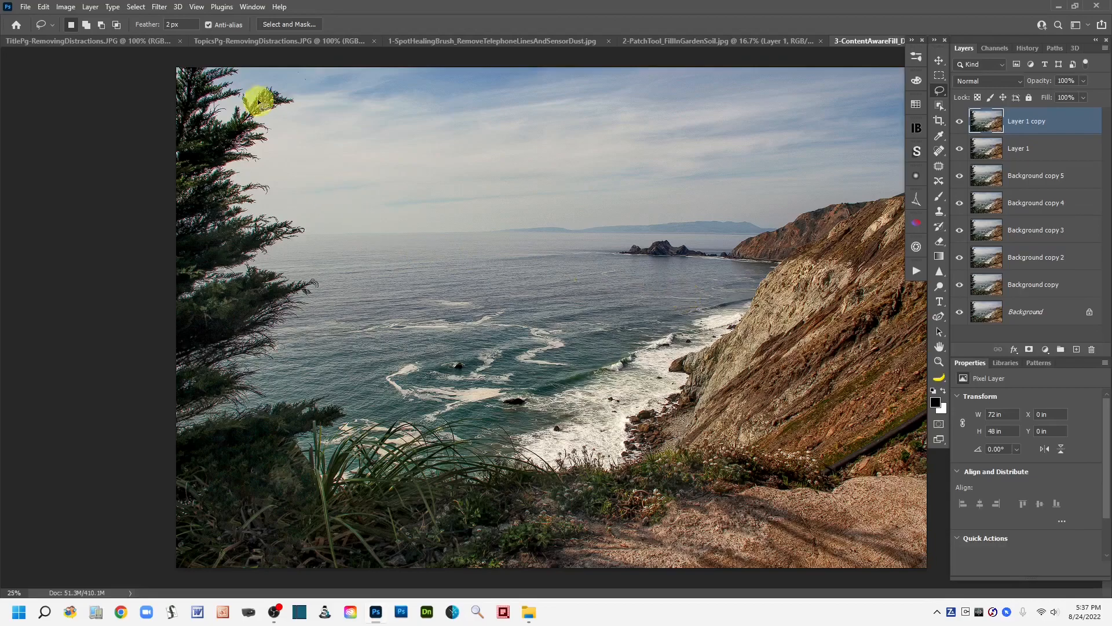
- Switch to the TopicsPg-RemovingDistractions.JPG document to review the list of methods
{"action": "left_click", "coordinate": [224, 42]}
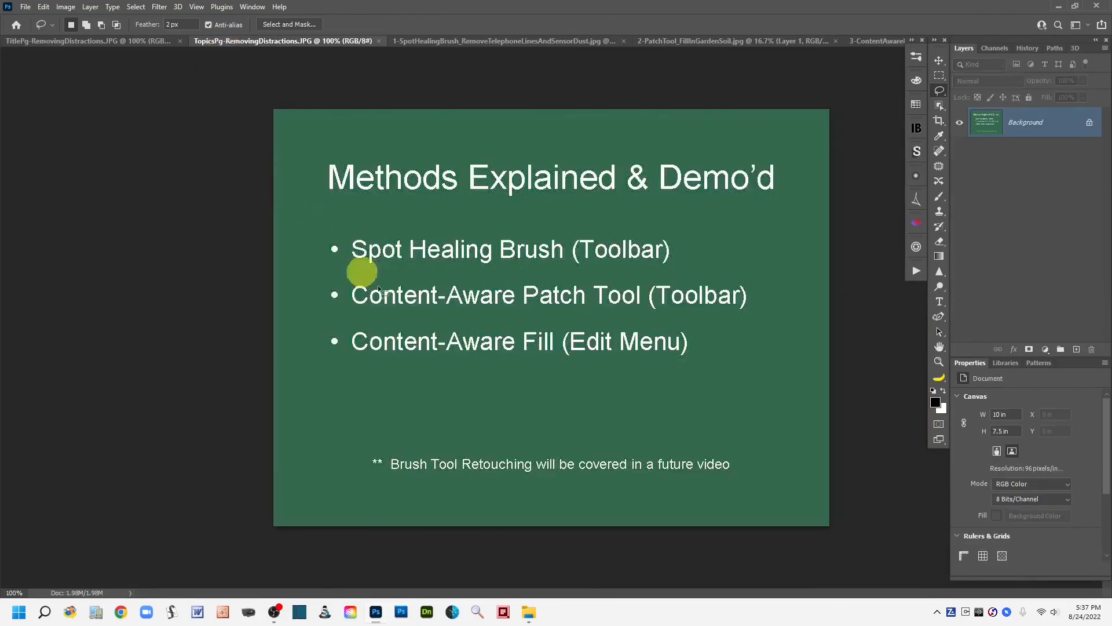